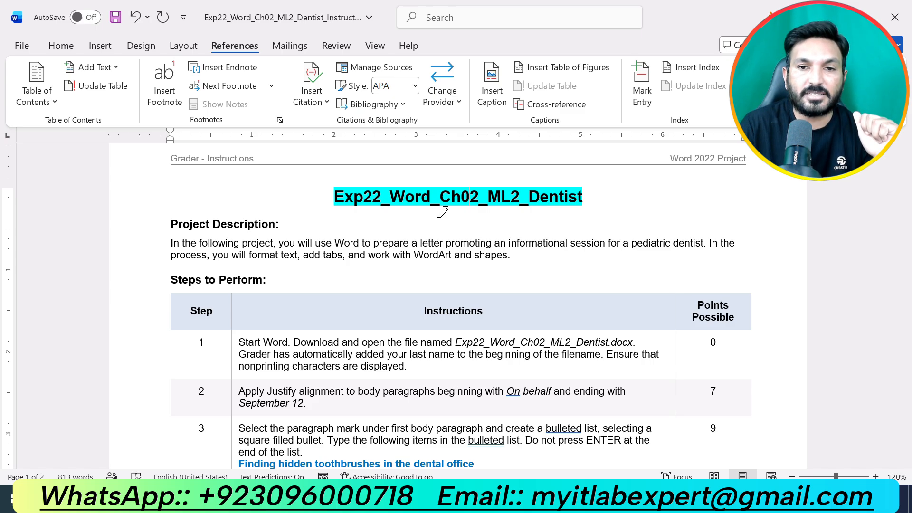
Step: Highlight the "Project Description:" and "Steps to Perform:" headings in turquoise in the instructions document
drag(284, 222, 171, 223)
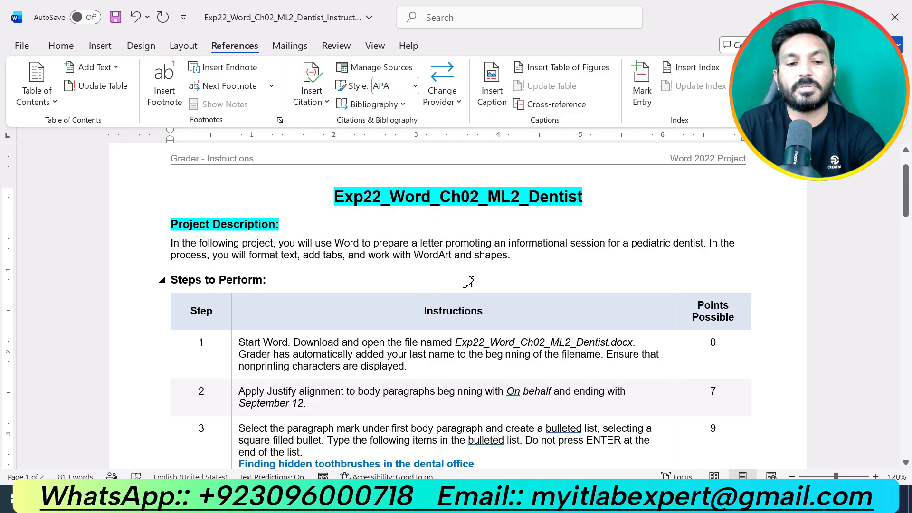
drag(508, 255, 170, 240)
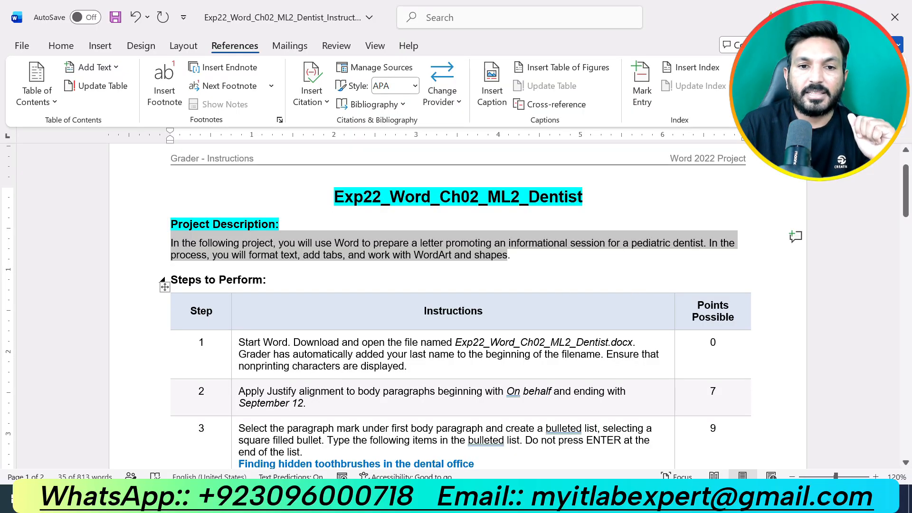
drag(274, 280, 173, 281)
click(244, 258)
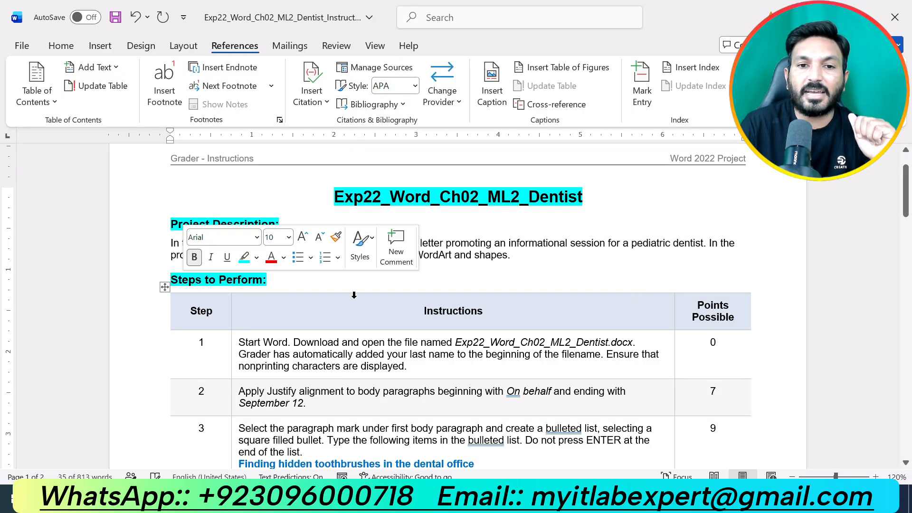
click(352, 283)
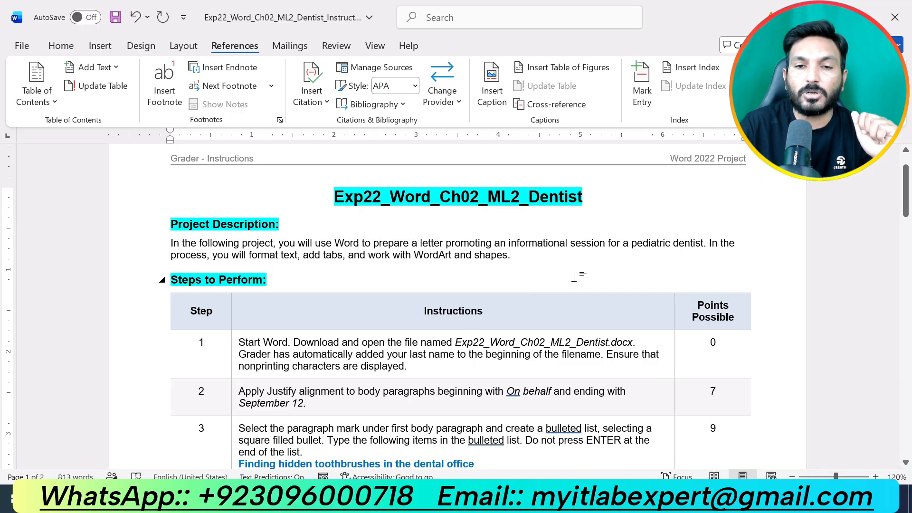
Step: Review the instruction list and highlight the whole step 1 instruction in yellow
scroll(574, 276, down, 20)
scroll(574, 276, down, 5)
scroll(574, 276, up, 20)
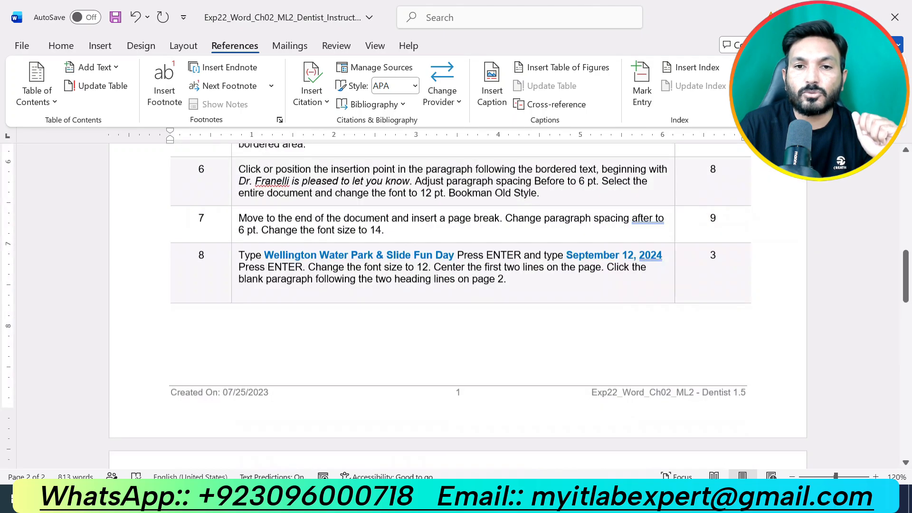
scroll(455, 306, up, 15)
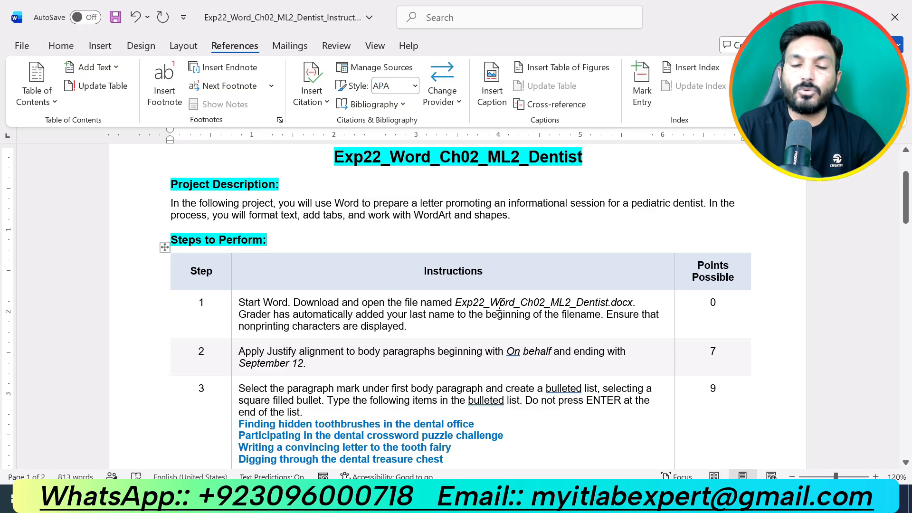
drag(409, 327, 239, 303)
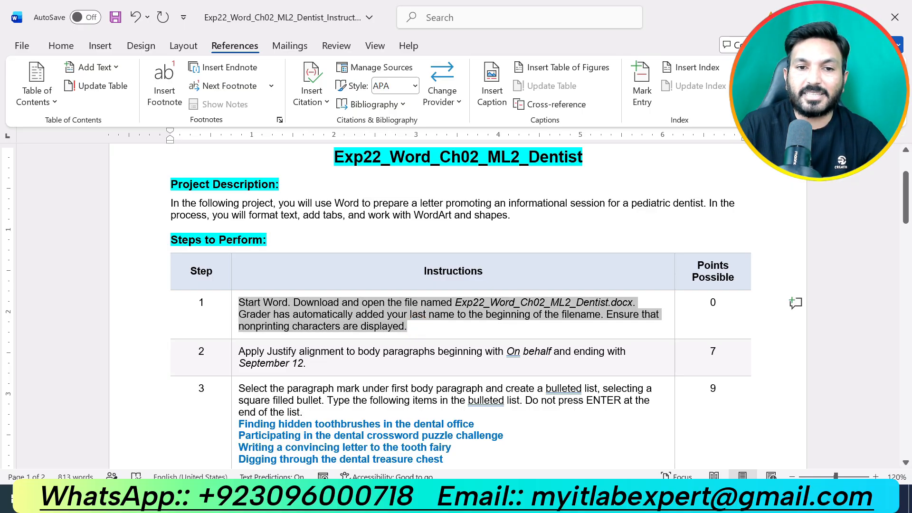
click(319, 330)
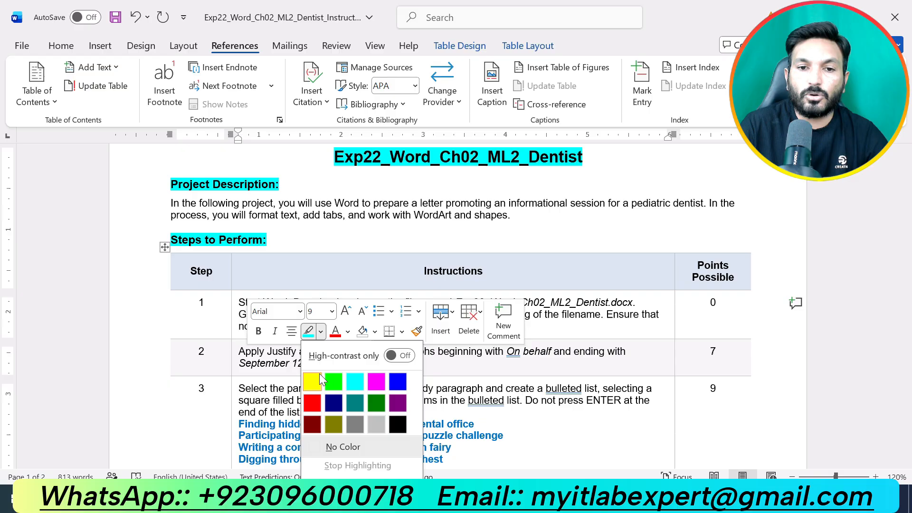
click(310, 379)
click(565, 352)
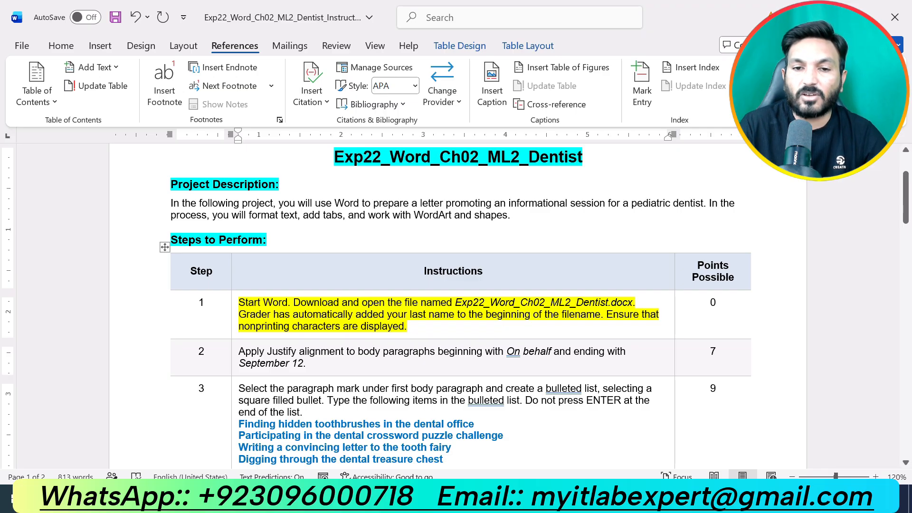
Step: Switch to the dentist letter document and display its nonprinting characters
mouse_move(473, 503)
click(541, 452)
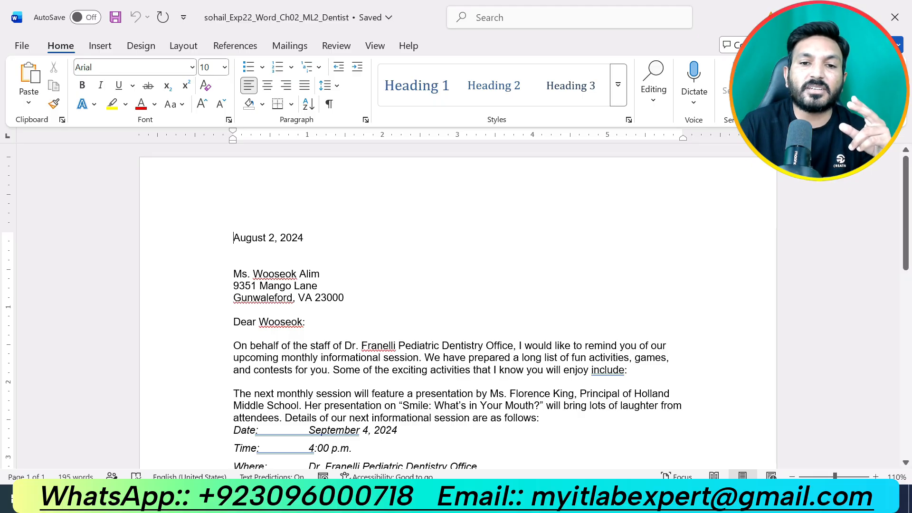
scroll(456, 304, down, 3)
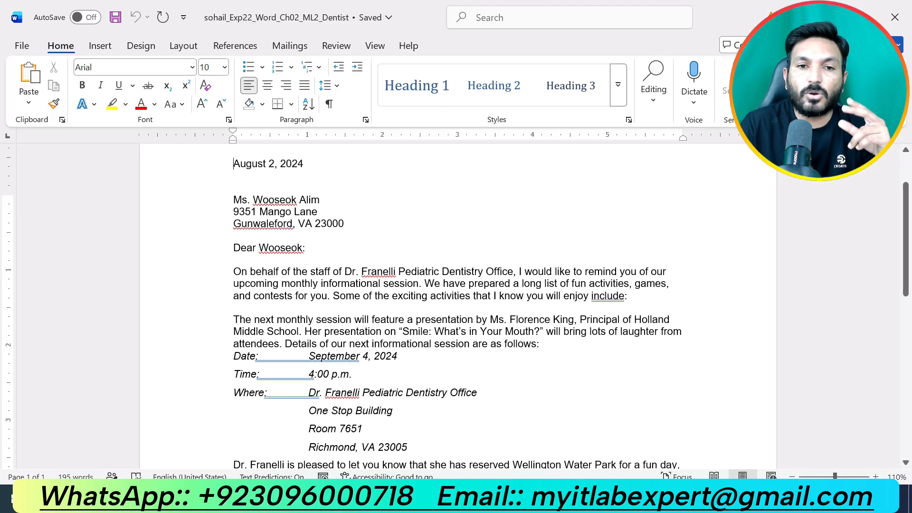
scroll(456, 304, up, 3)
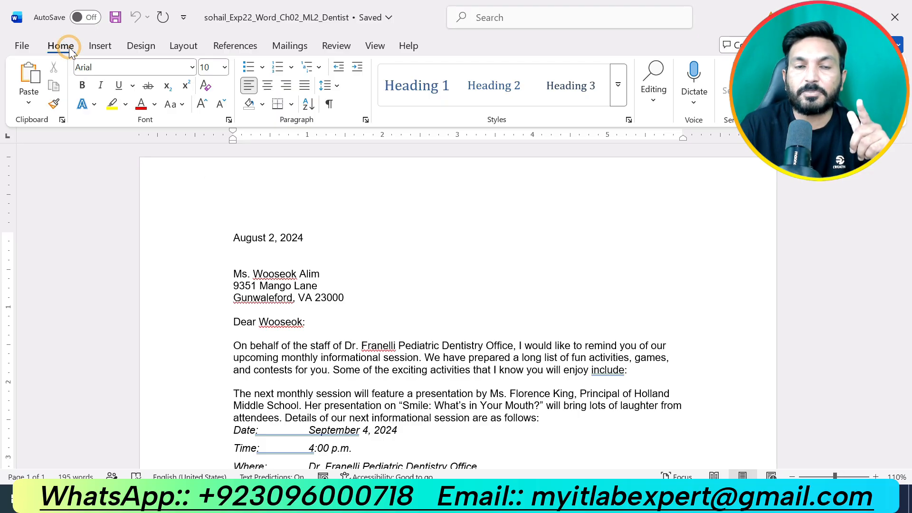
click(329, 105)
click(333, 110)
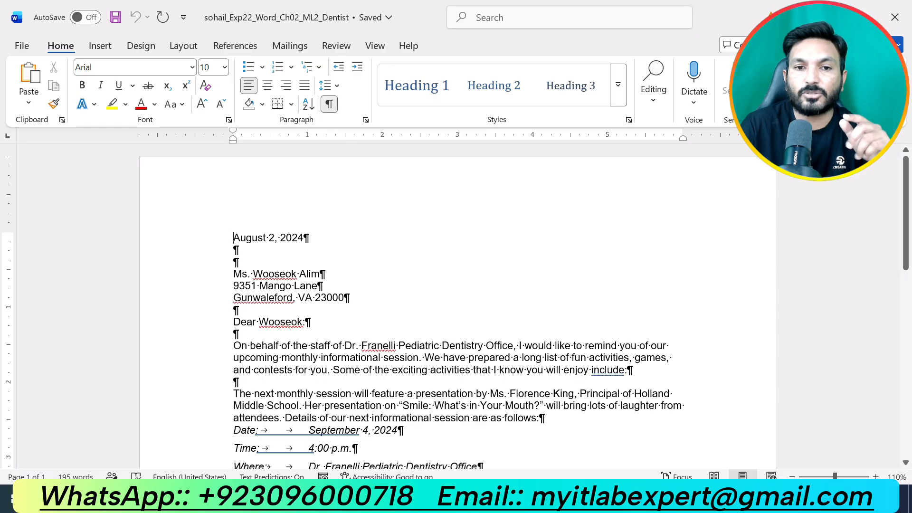
scroll(457, 304, down, 6)
scroll(457, 304, up, 6)
scroll(457, 304, up, 1)
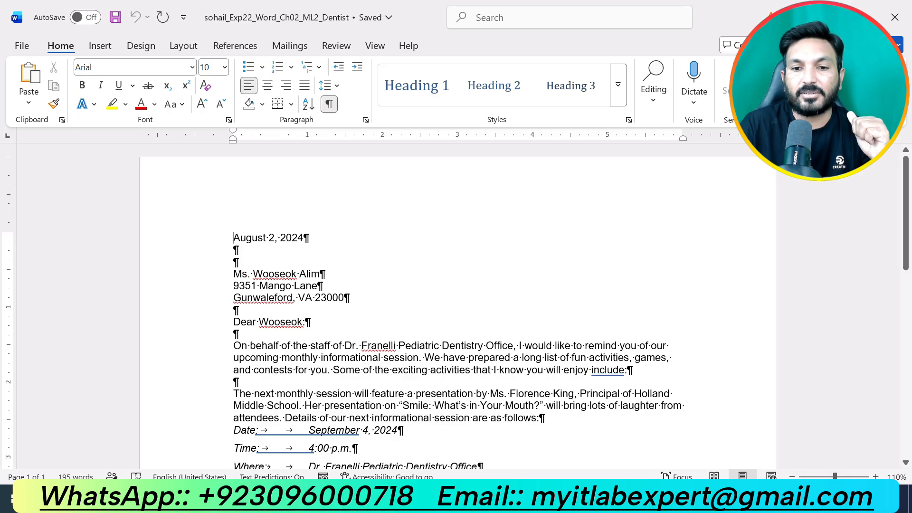
Step: Return to the instructions document, undo the step 1 highlight, and highlight the step 2 instruction in yellow
key(alt+Tab)
mouse_move(472, 497)
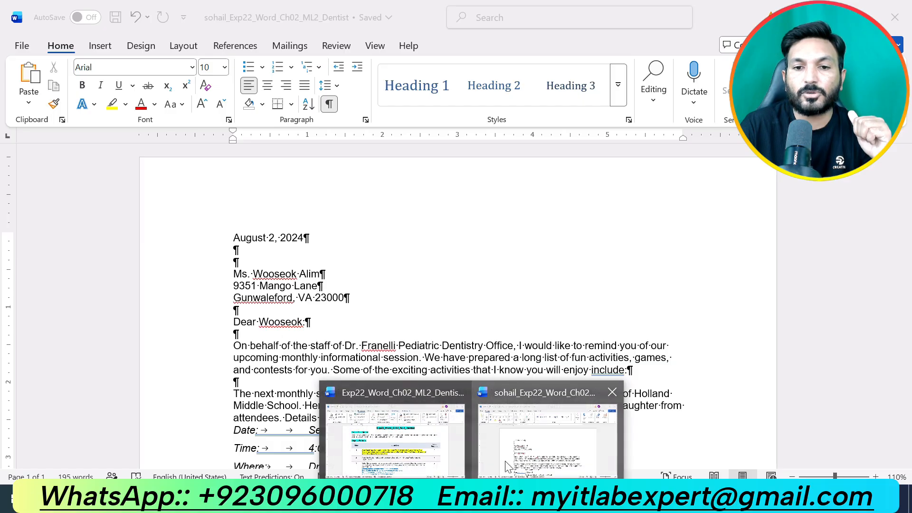
click(420, 423)
key(ctrl+z)
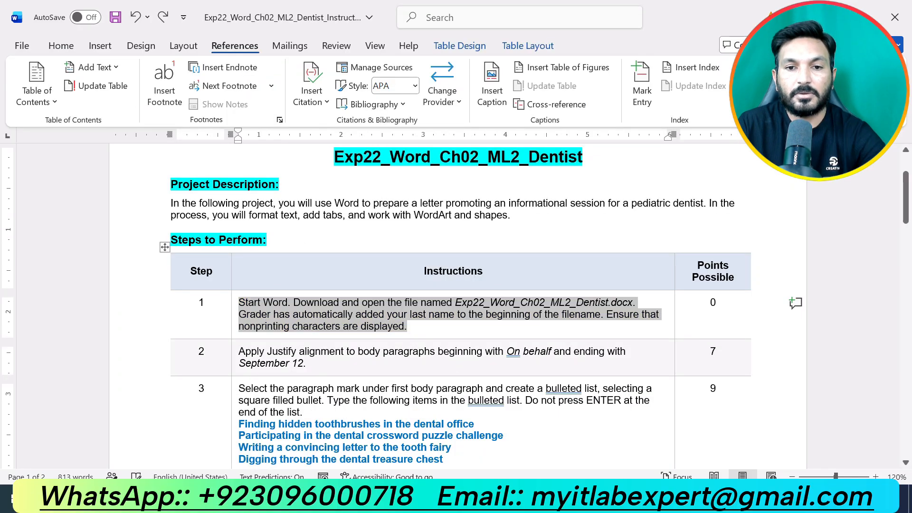
drag(308, 364, 239, 351)
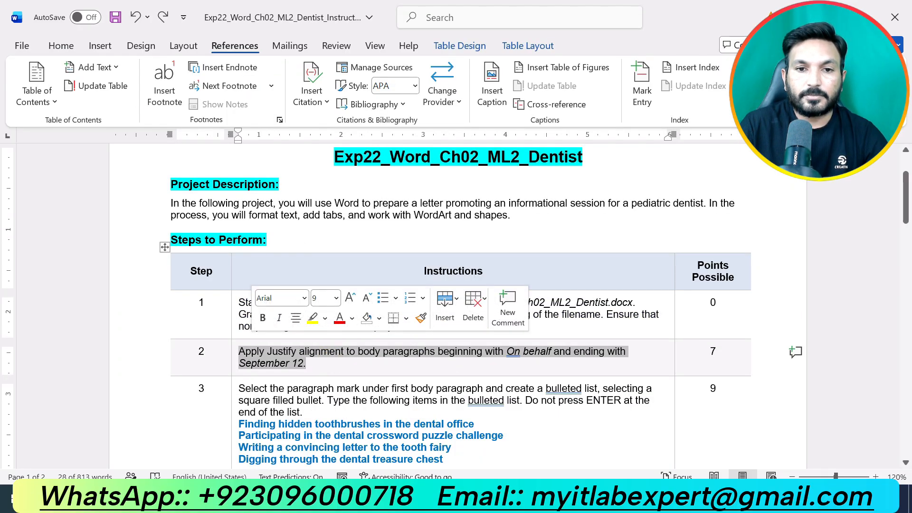
click(314, 320)
click(329, 362)
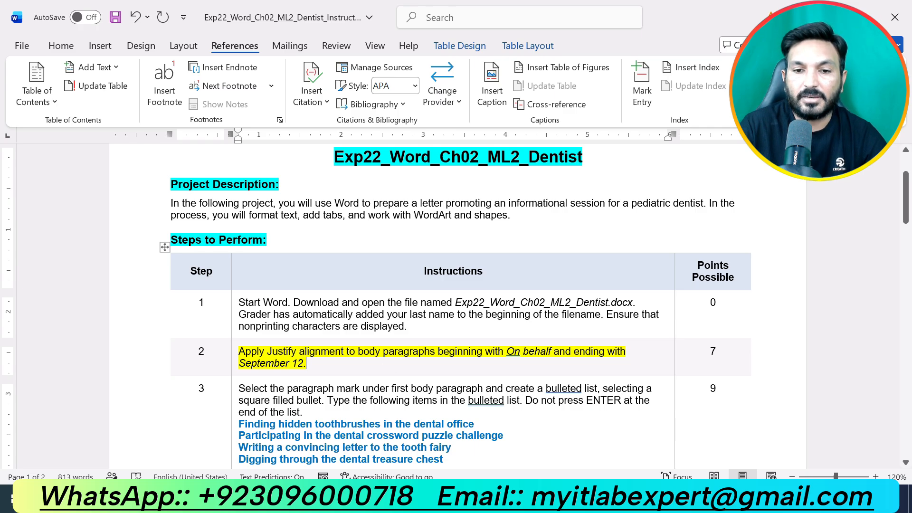
Step: In the dentist letter, apply Justify alignment to the text from "On behalf" through the final "September 12."
mouse_move(473, 503)
click(529, 450)
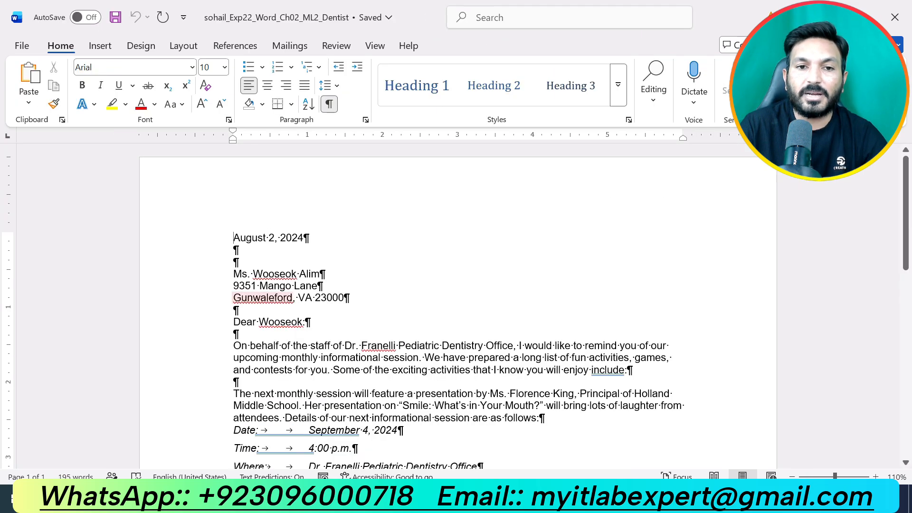
scroll(233, 271, down, 3)
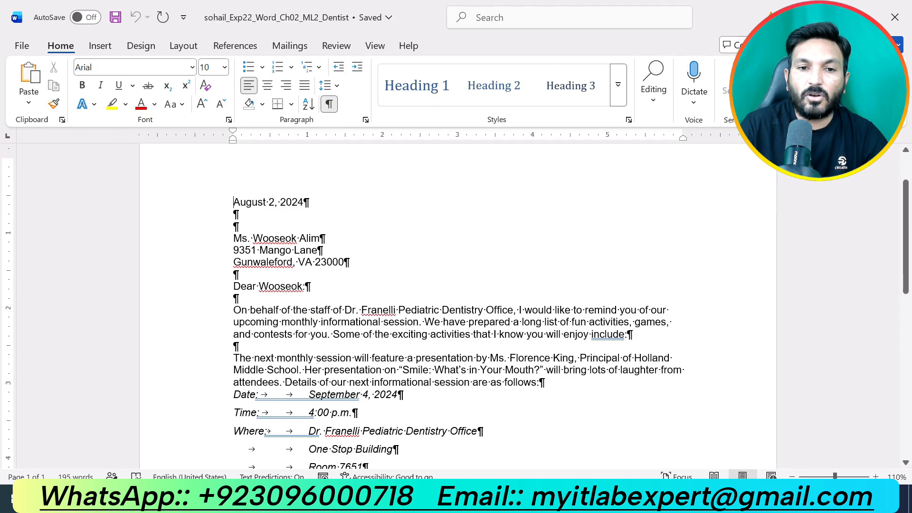
click(233, 271)
drag(233, 272, 545, 388)
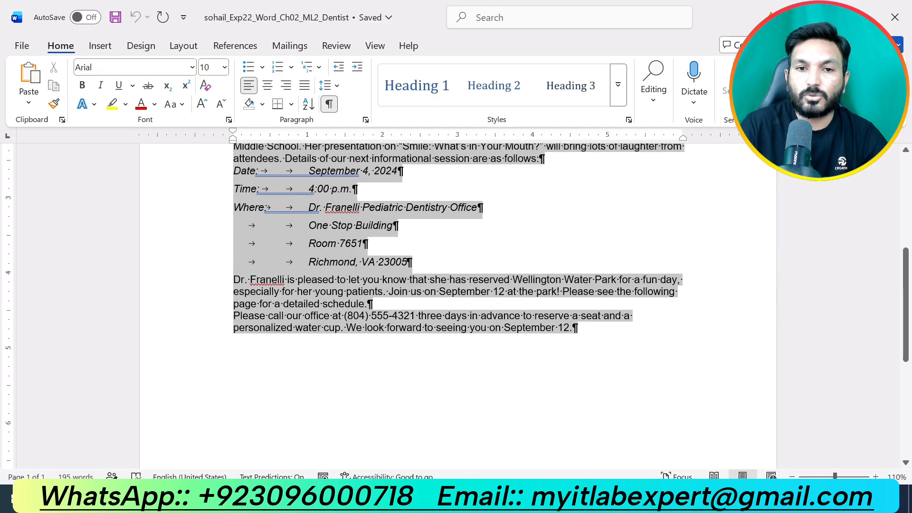
scroll(544, 388, up, 6)
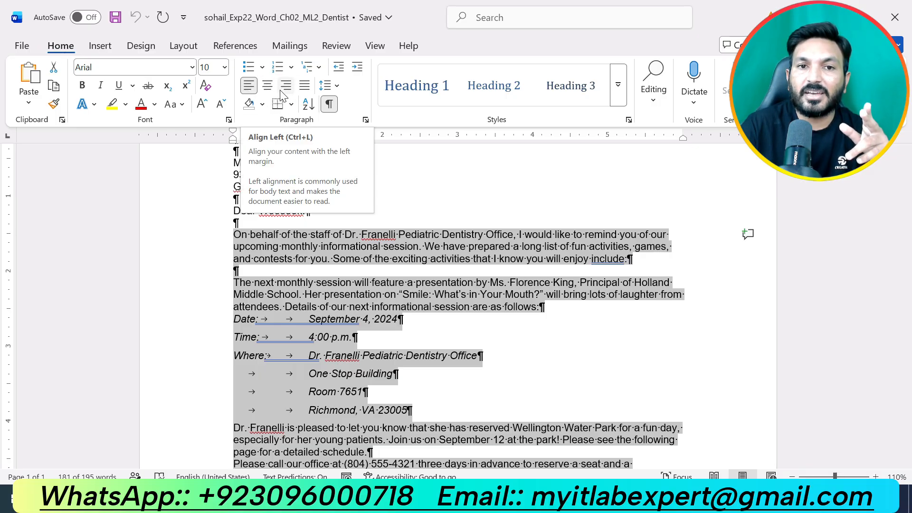
click(304, 86)
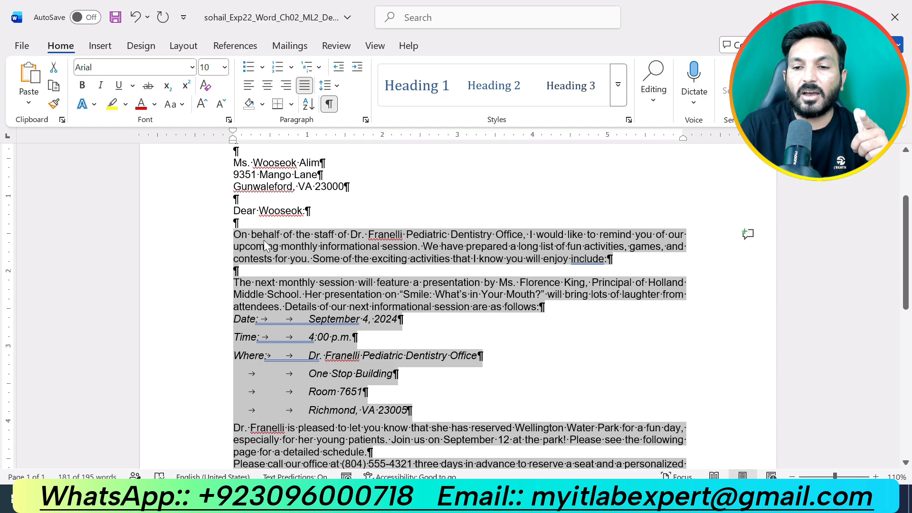
scroll(641, 346, down, 2)
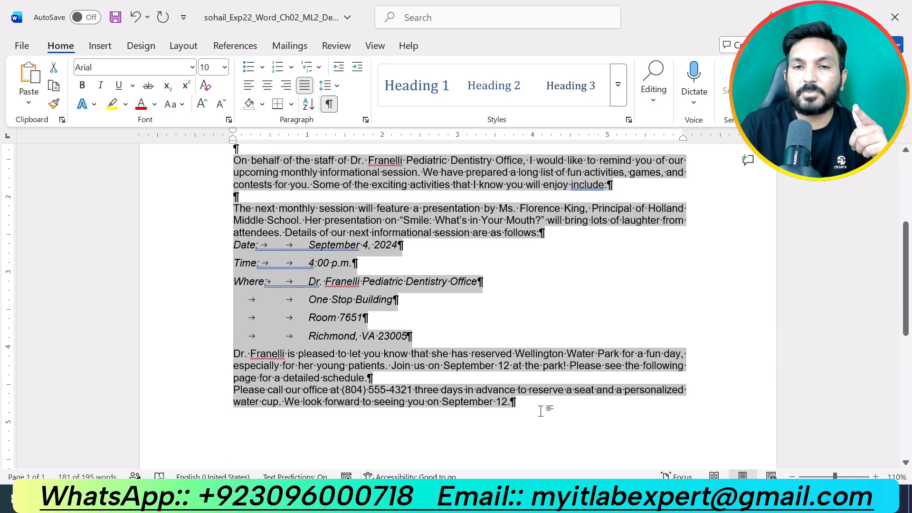
scroll(541, 412, up, 2)
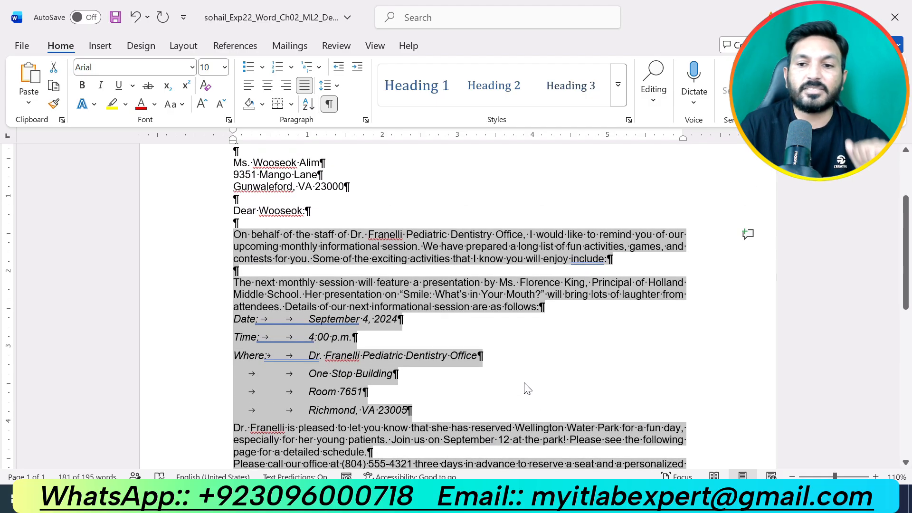
click(500, 353)
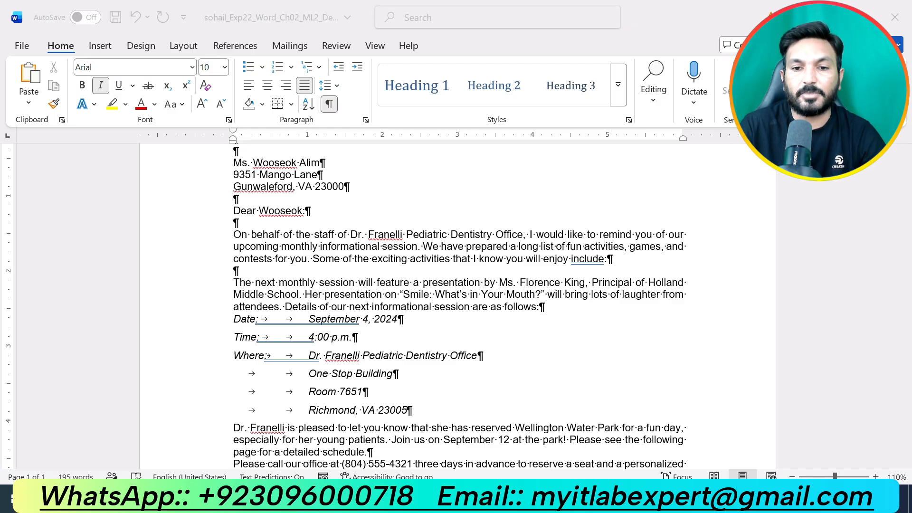
Step: Switch back to the instructions document and remove the yellow highlight from the step 2 instruction
mouse_move(490, 500)
click(420, 436)
drag(239, 352, 307, 364)
scroll(307, 364, down, 1)
scroll(465, 314, down, 3)
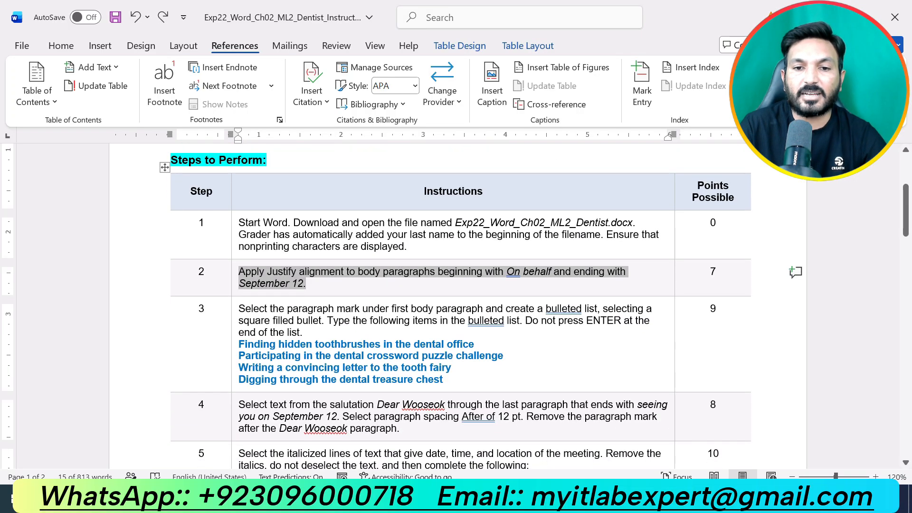
drag(449, 299, 314, 236)
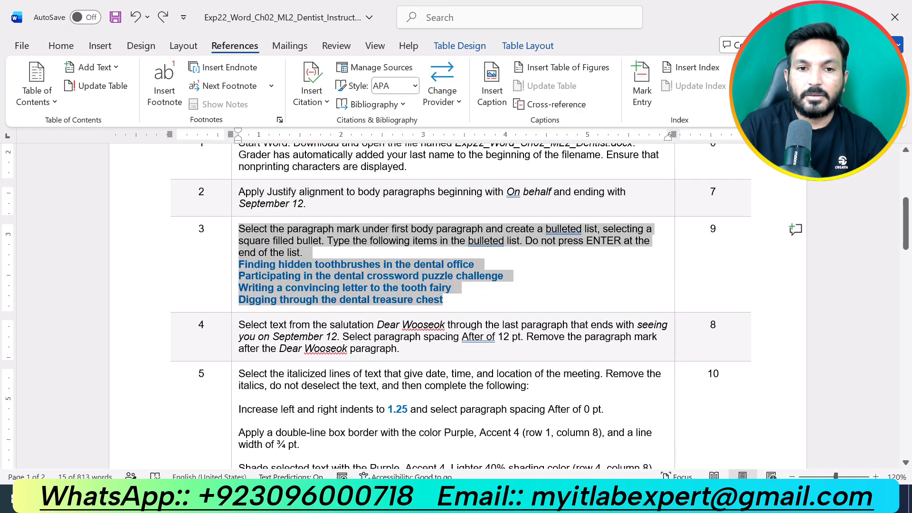
click(317, 205)
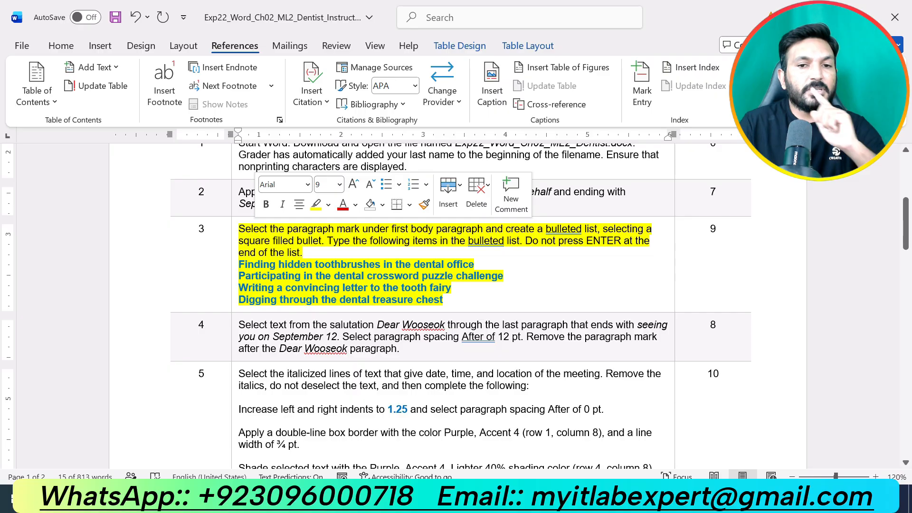
click(452, 298)
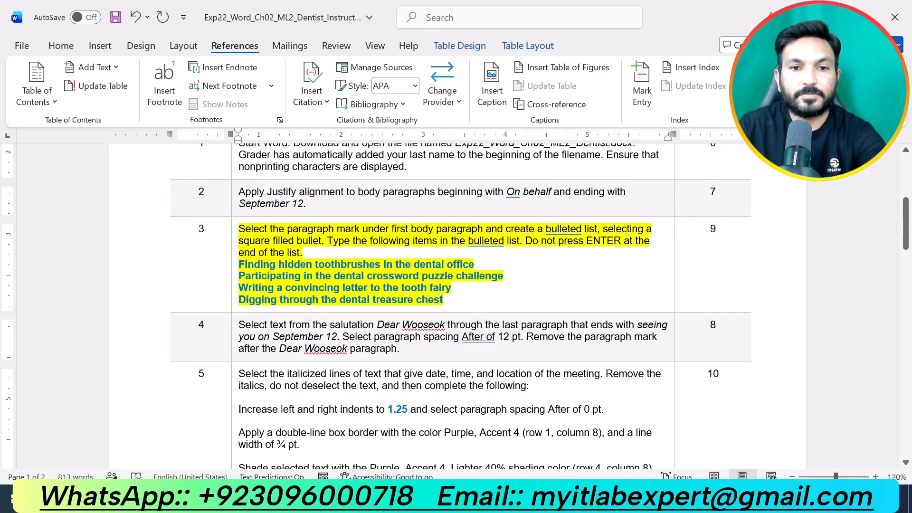
key(ctrl+z)
Step: Highlight only the opening paragraph of the step 3 instruction in yellow, leaving out the four blue list items
click(314, 245)
triple_click(316, 250)
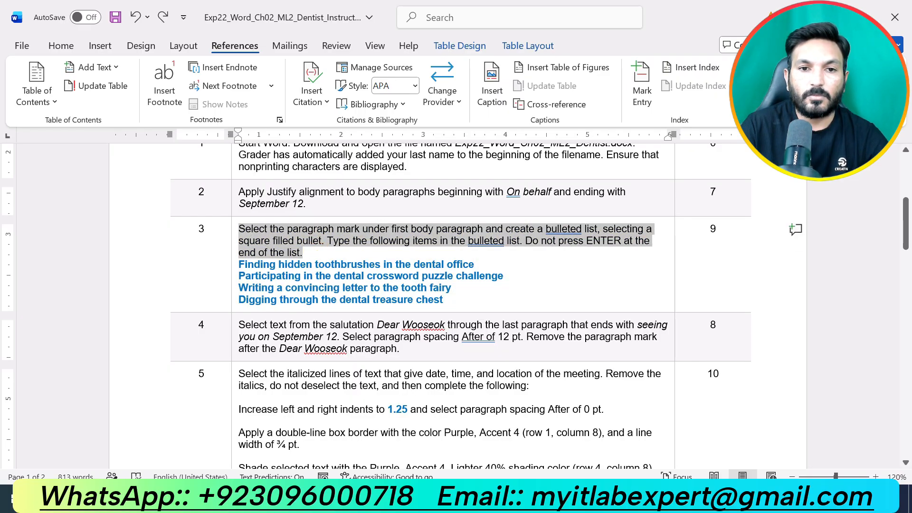
click(308, 206)
click(340, 276)
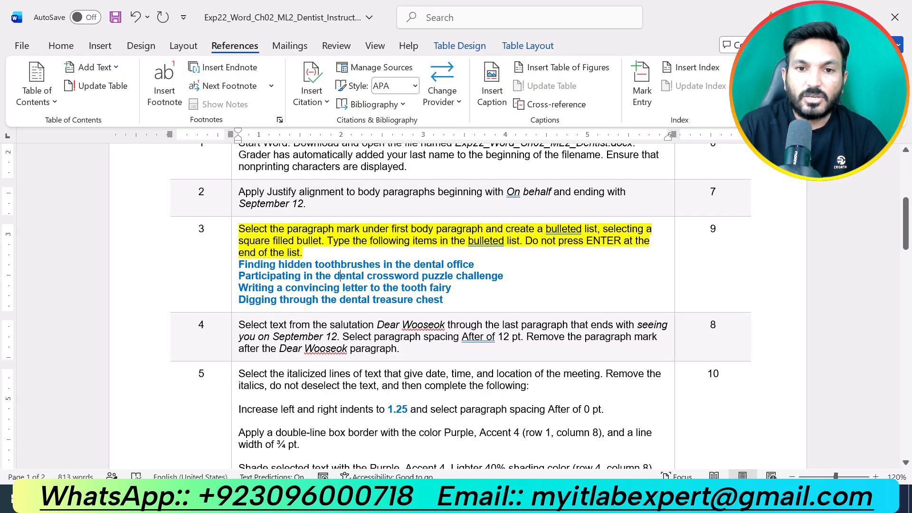
drag(443, 299, 238, 265)
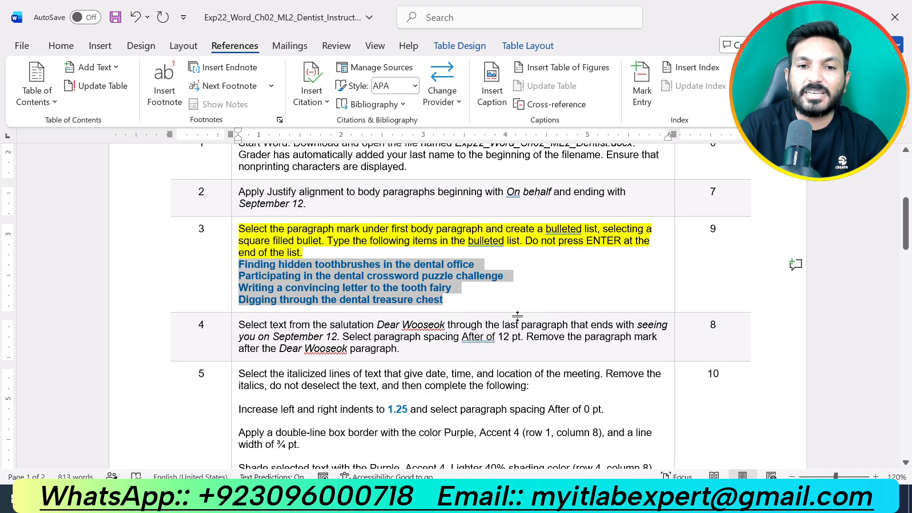
click(466, 308)
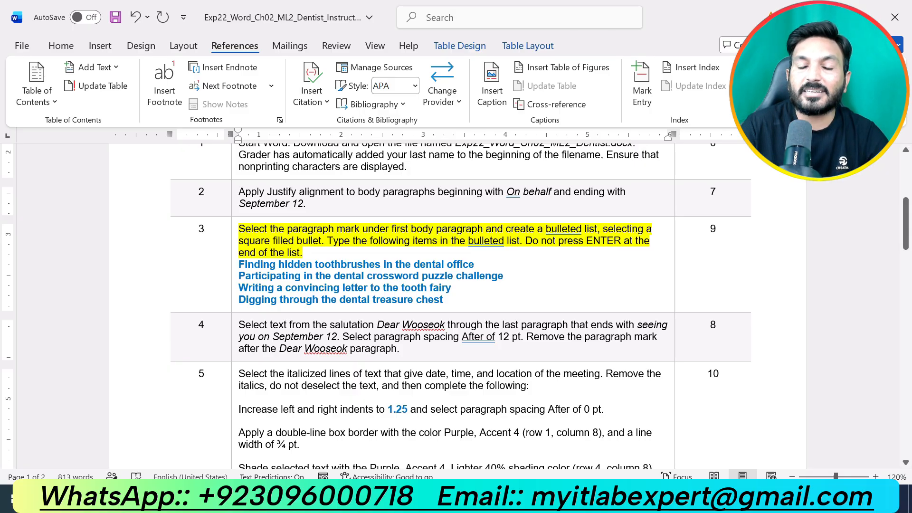
Step: In the dentist letter, apply a square filled bullet to the empty paragraph below the first body paragraph ending in "include:"
mouse_move(473, 502)
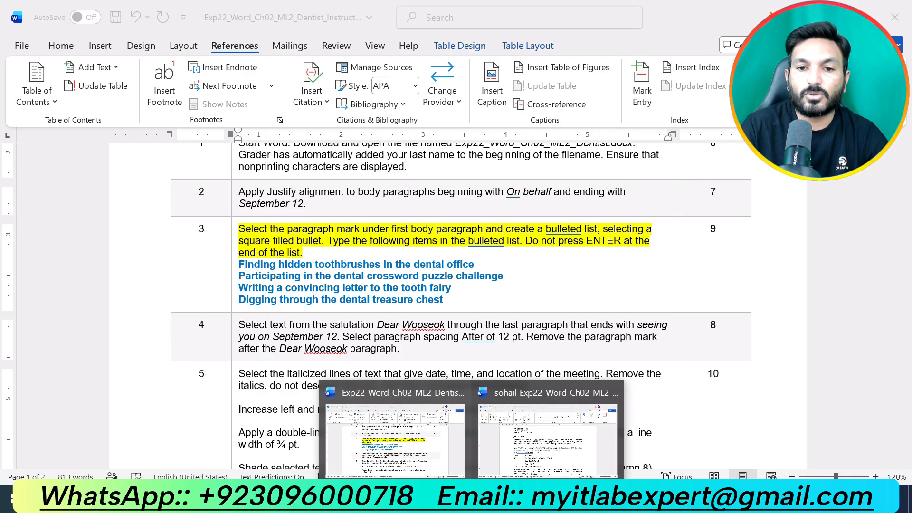
click(536, 454)
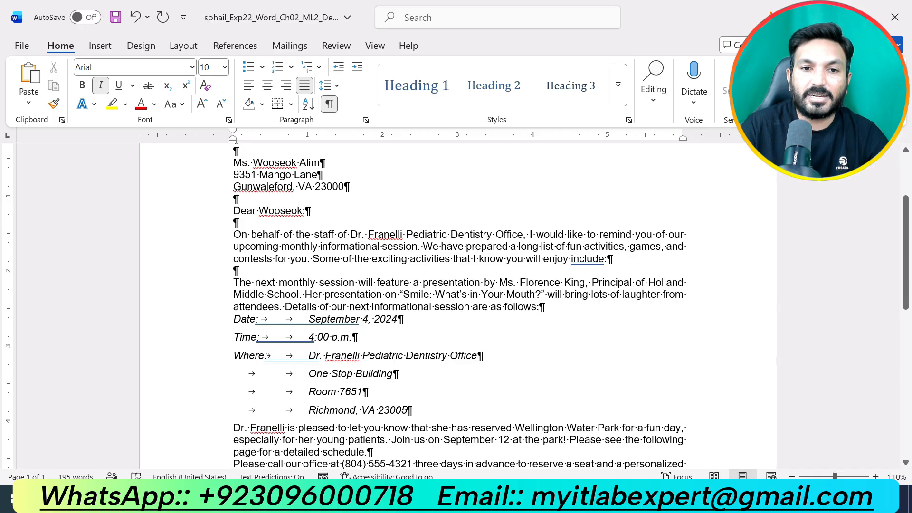
click(233, 272)
drag(614, 258, 233, 235)
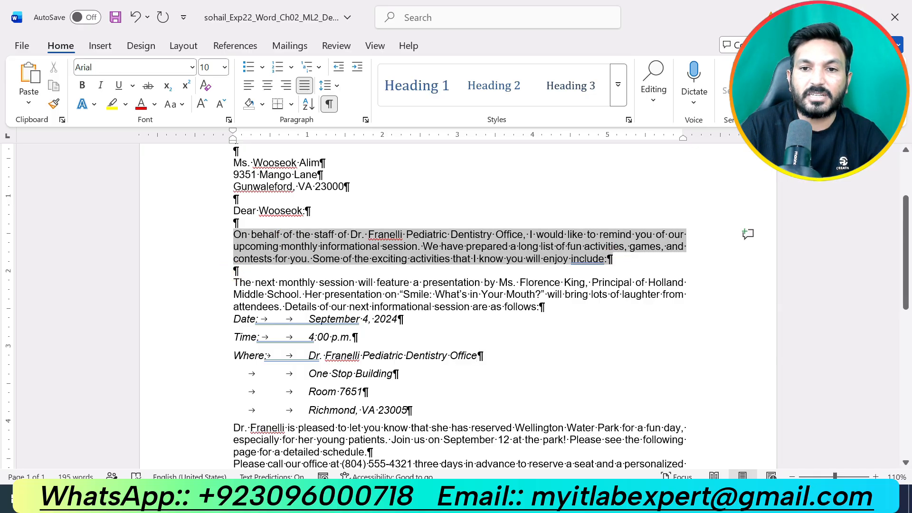
click(233, 270)
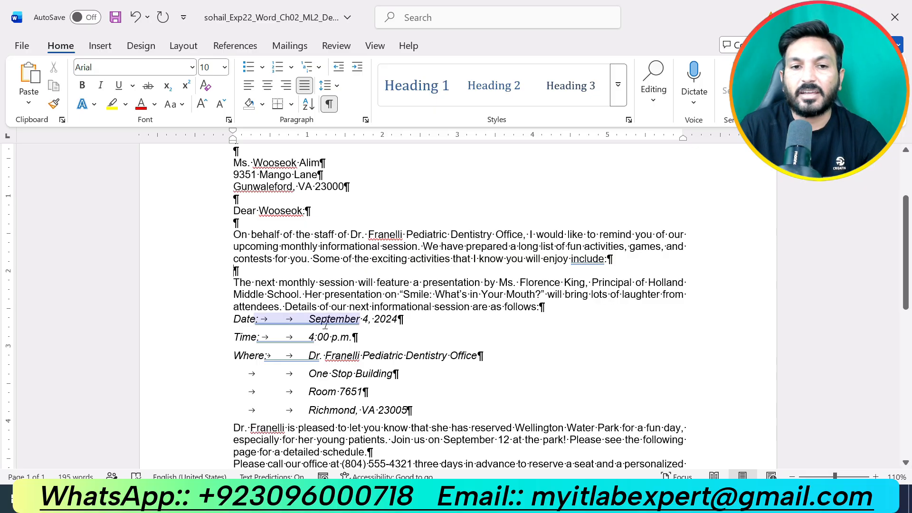
click(471, 498)
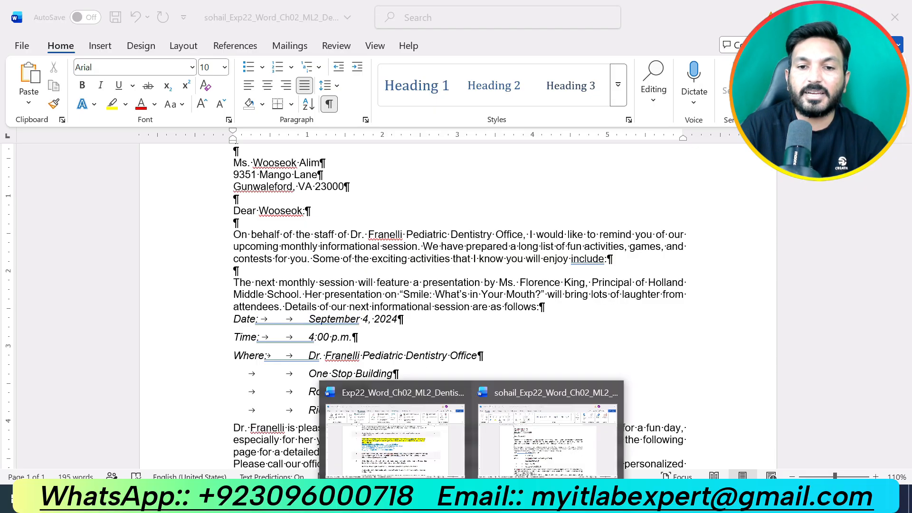
click(408, 433)
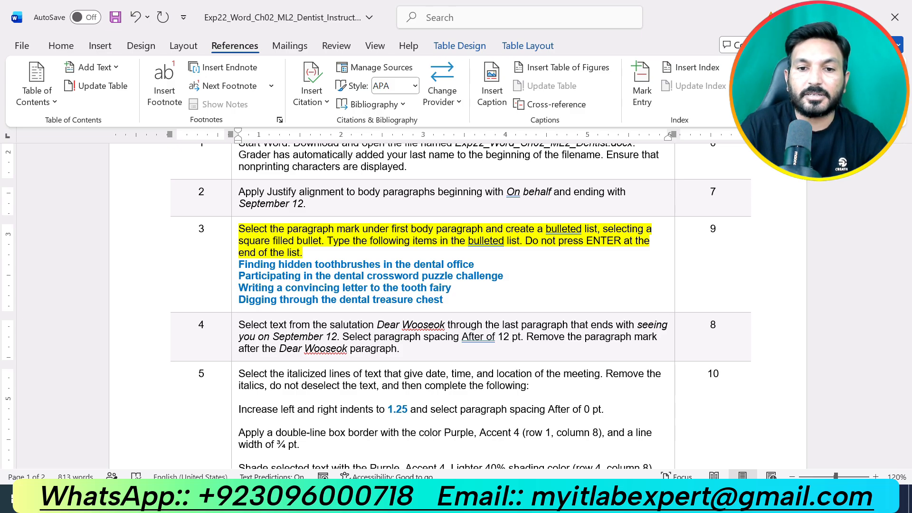
click(471, 499)
click(416, 436)
click(497, 499)
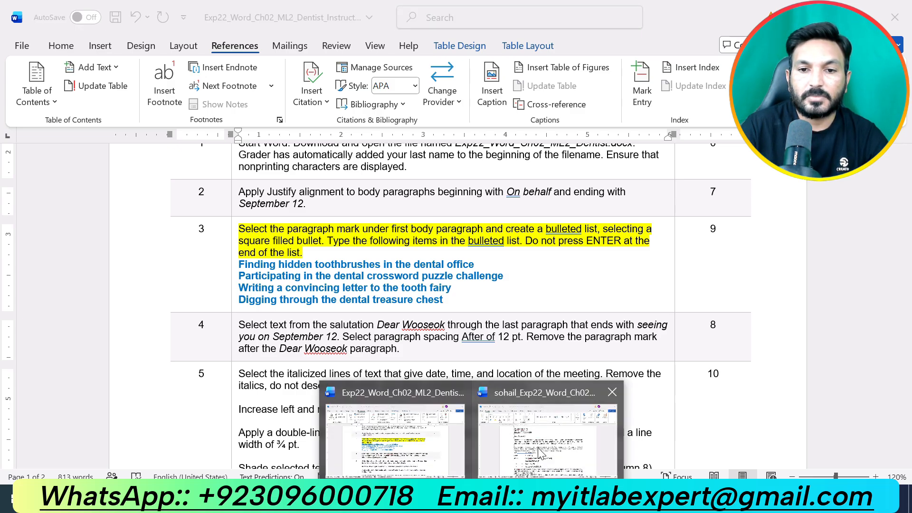
click(530, 438)
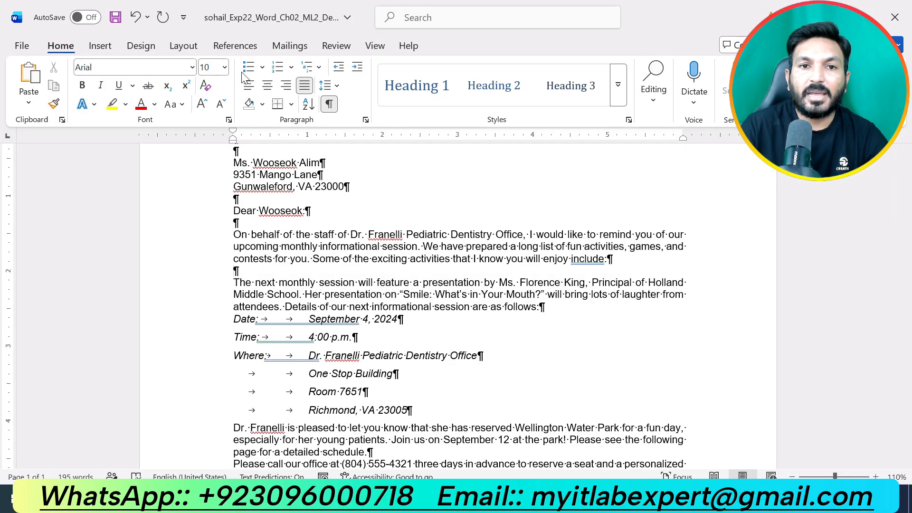
click(262, 67)
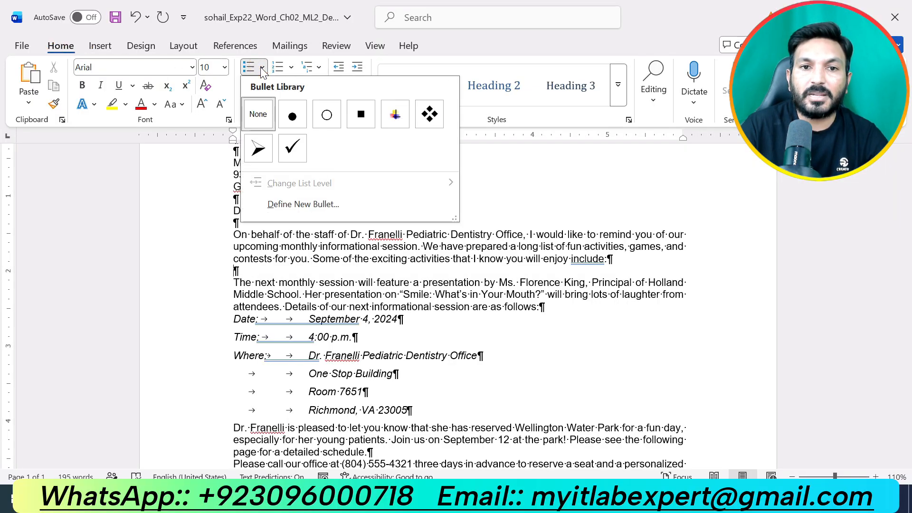
click(364, 118)
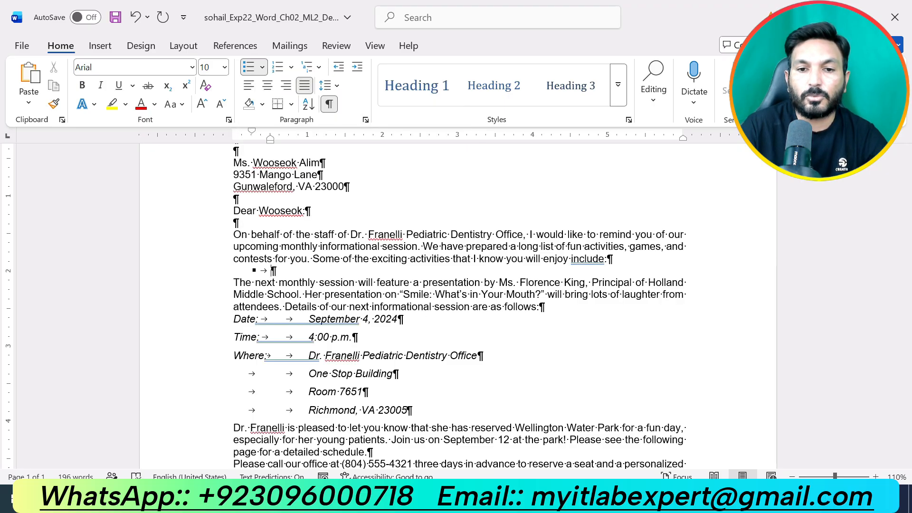
Step: Copy "Finding hidden toothbrushes in the dental office" from the instructions document into the letter's bullet, keeping text only
click(419, 444)
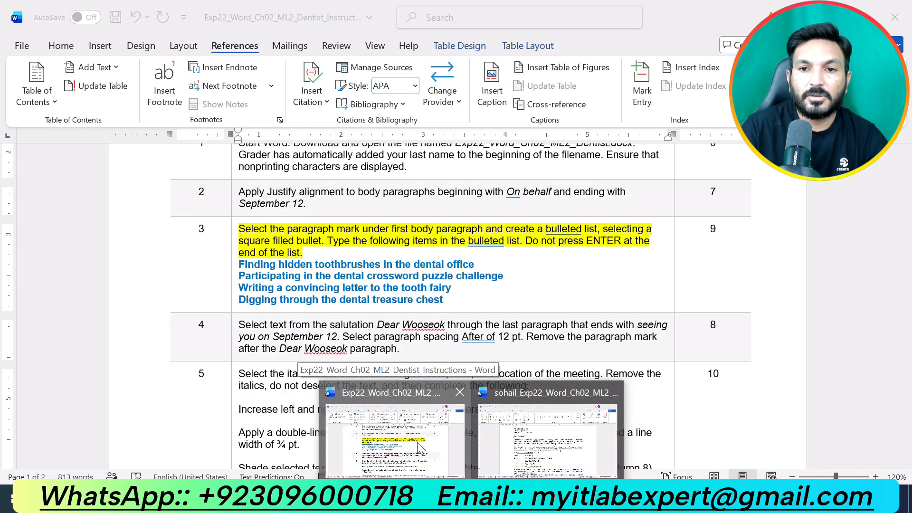
click(418, 444)
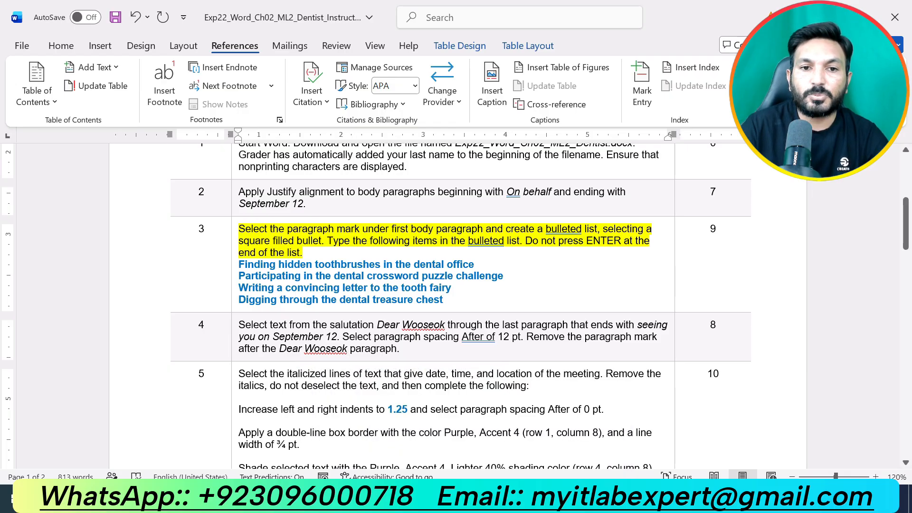
drag(238, 264, 474, 264)
key(ctrl+c)
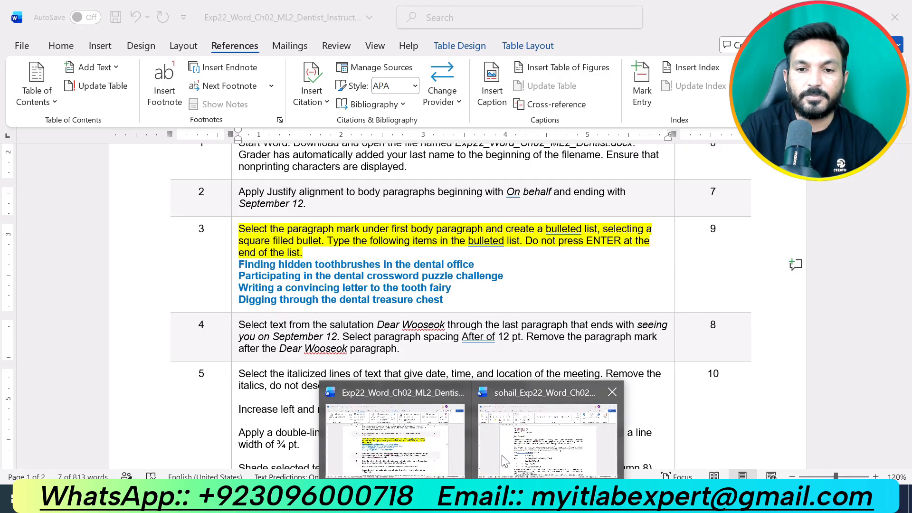
click(547, 427)
key(ctrl+v)
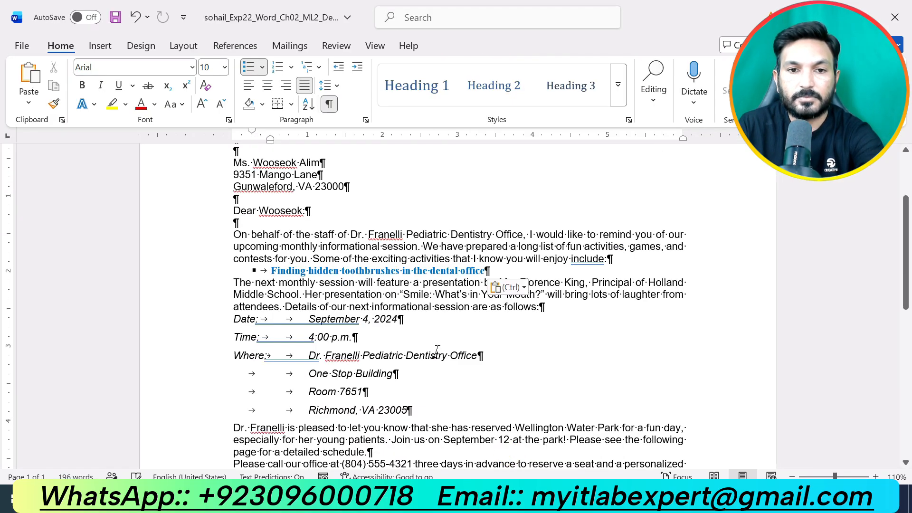
click(507, 287)
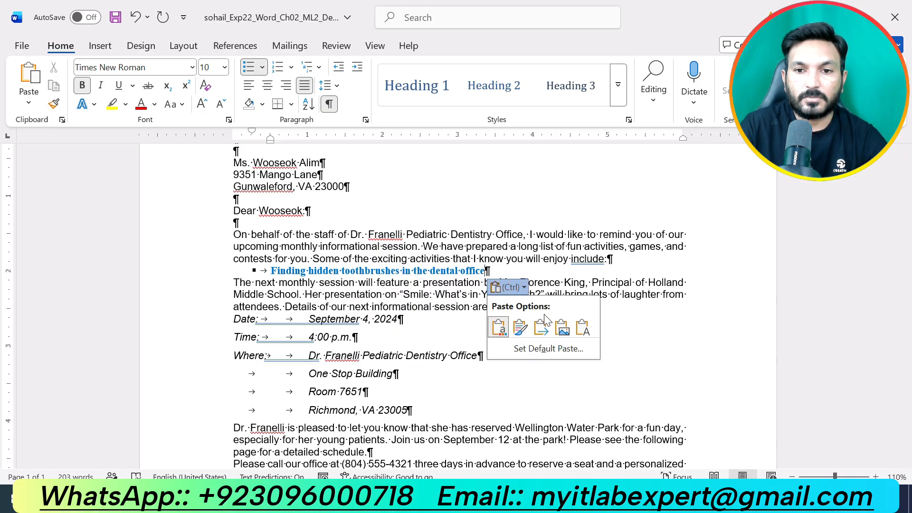
click(583, 327)
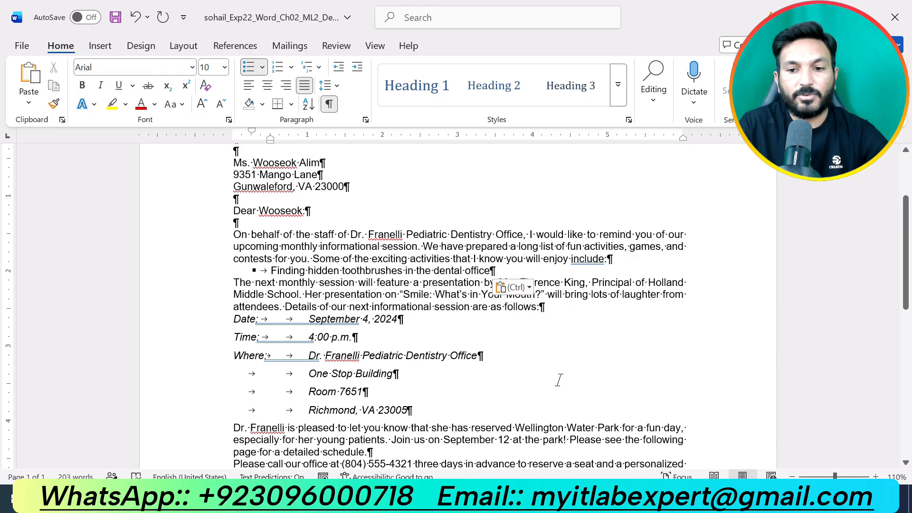
Step: Add a second bullet with "Participating in the dental crossword puzzle challenge" copied from the instructions document, keeping text only
key(Return)
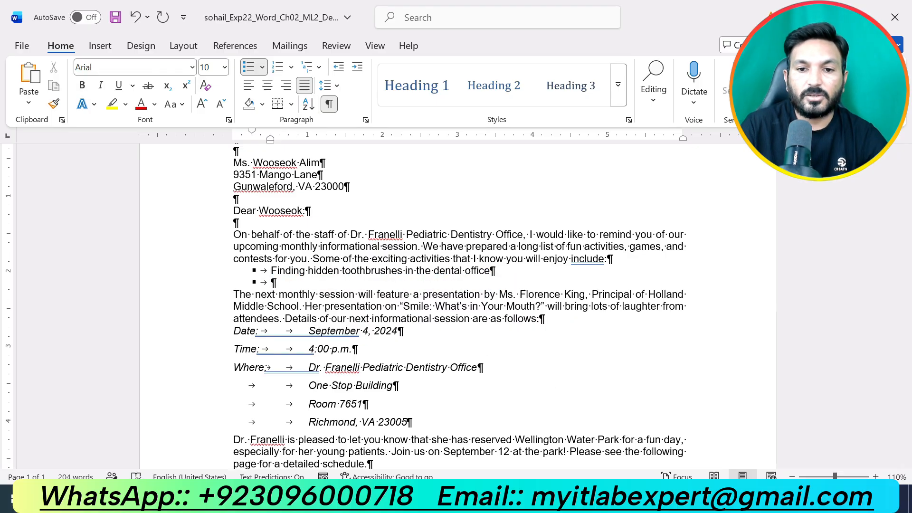
click(472, 498)
click(399, 444)
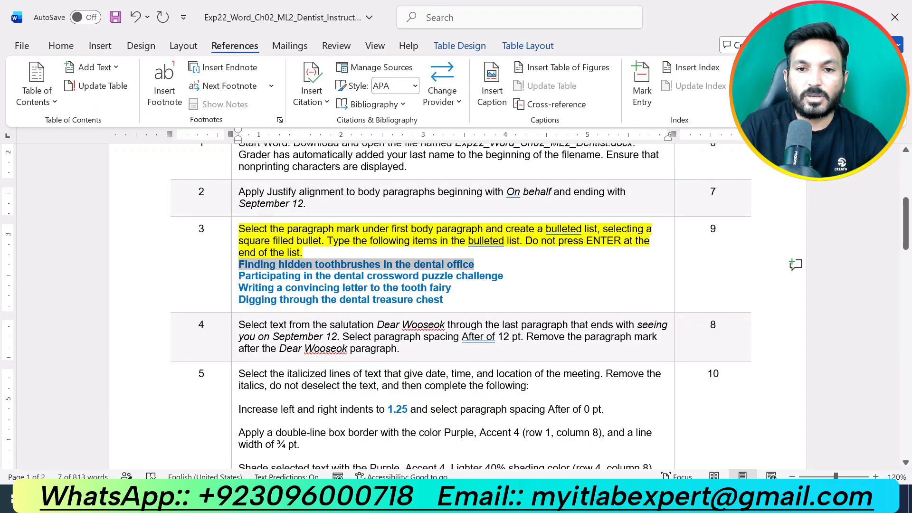
drag(504, 277, 239, 276)
key(ctrl+c)
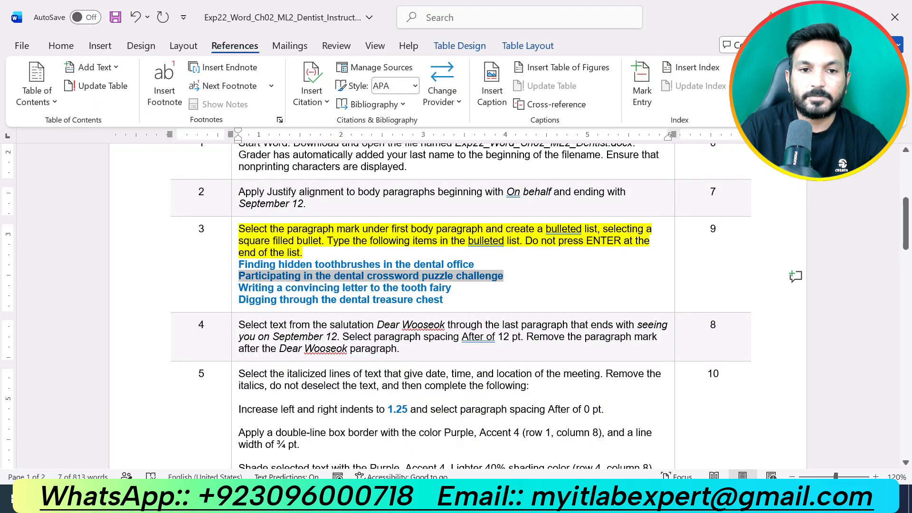
click(471, 498)
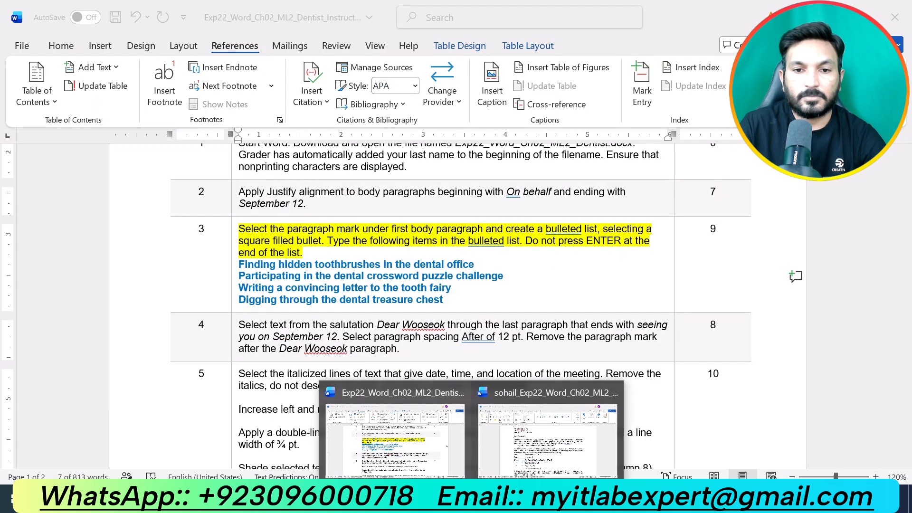
click(548, 440)
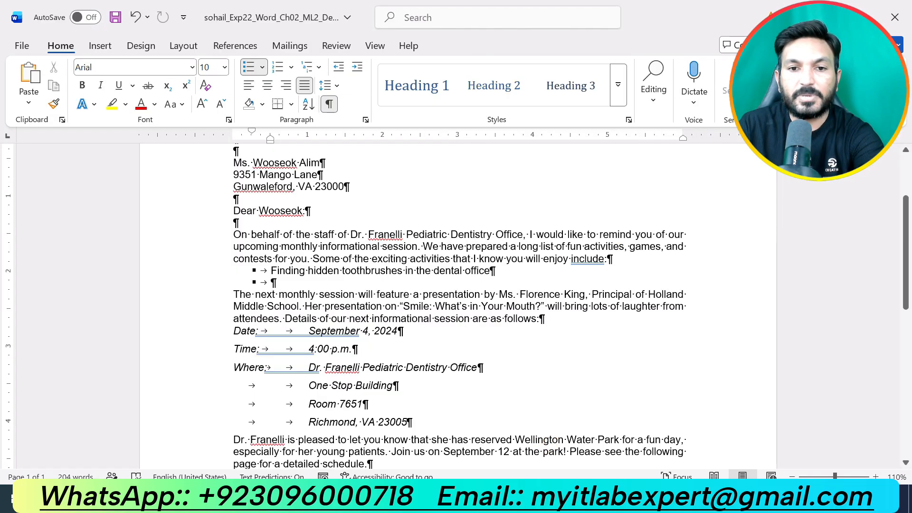
key(ctrl+v)
click(541, 299)
click(605, 340)
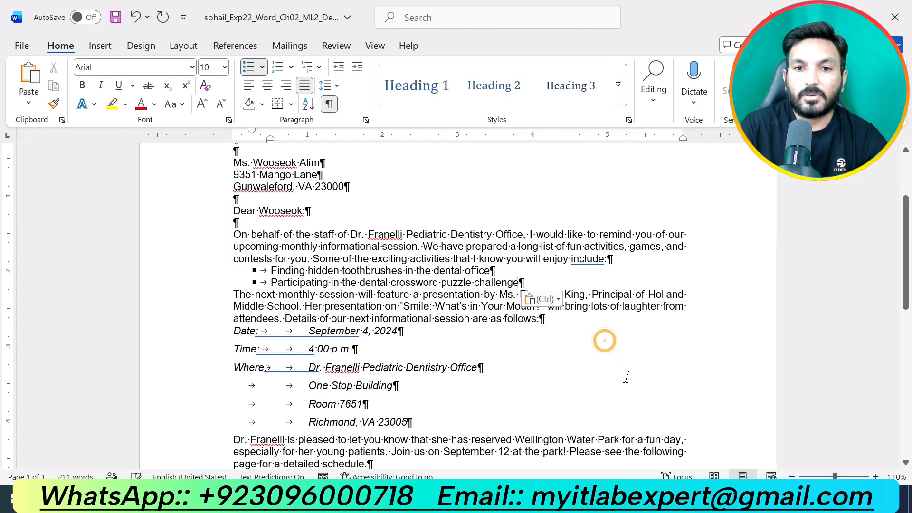
Step: Add a third bullet with "Writing a convincing letter to the tooth fairy" copied from the instructions document, keeping text only
key(Return)
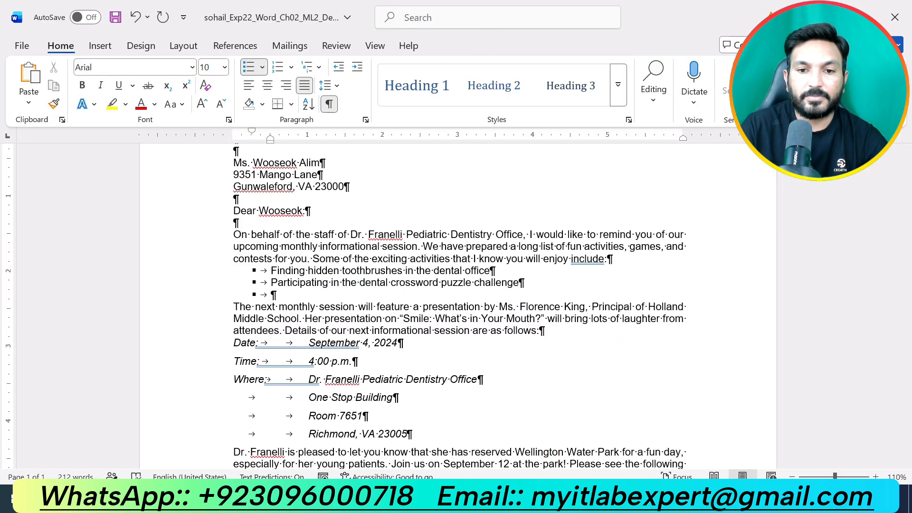
click(397, 444)
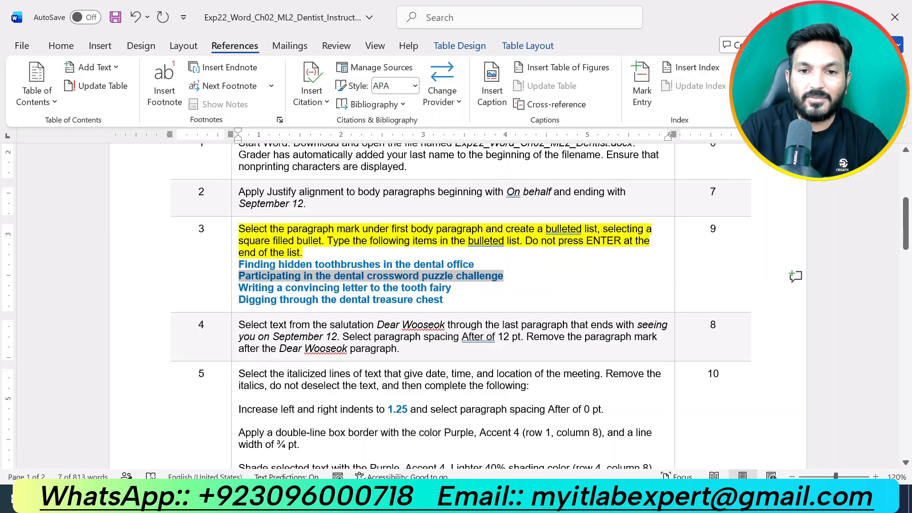
drag(452, 288, 239, 288)
key(ctrl+c)
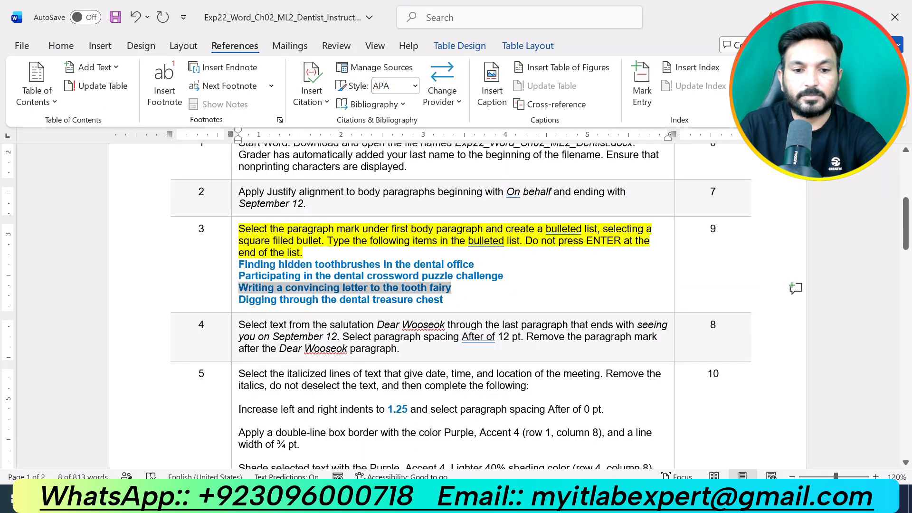
click(472, 497)
click(412, 426)
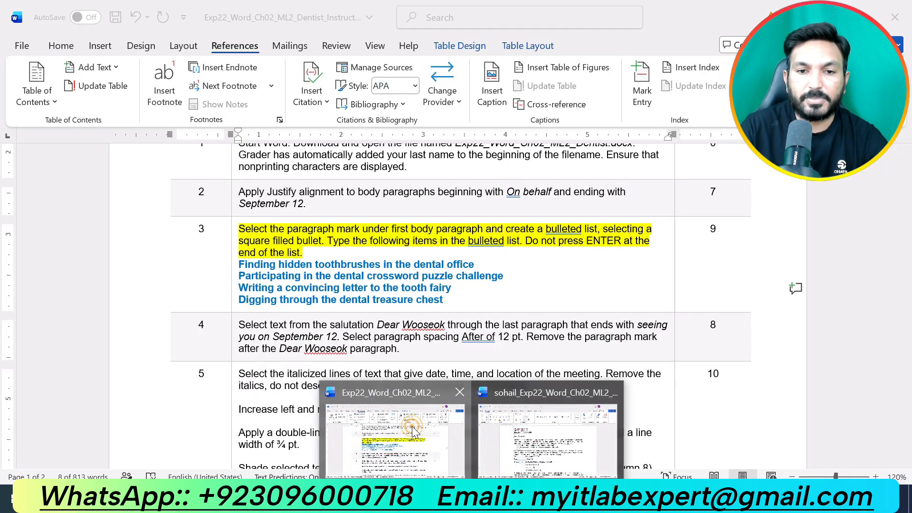
click(472, 496)
click(533, 442)
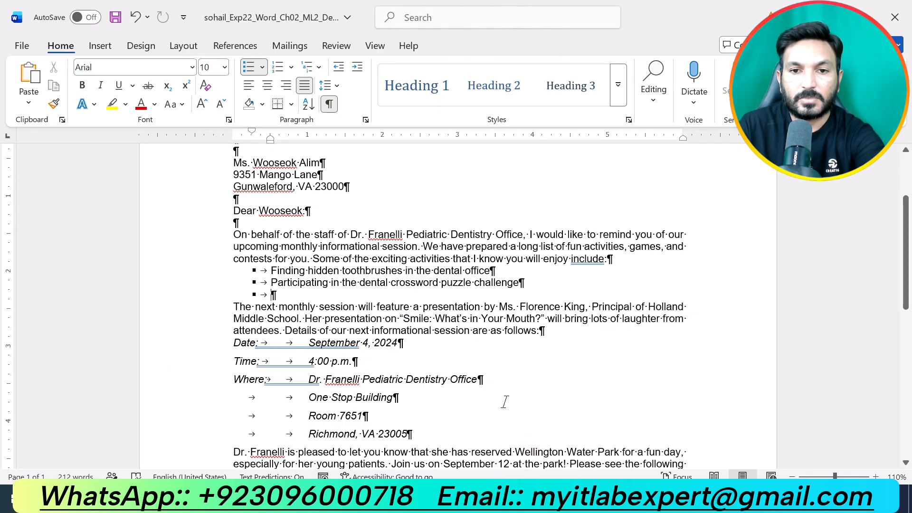
key(ctrl+v)
click(492, 311)
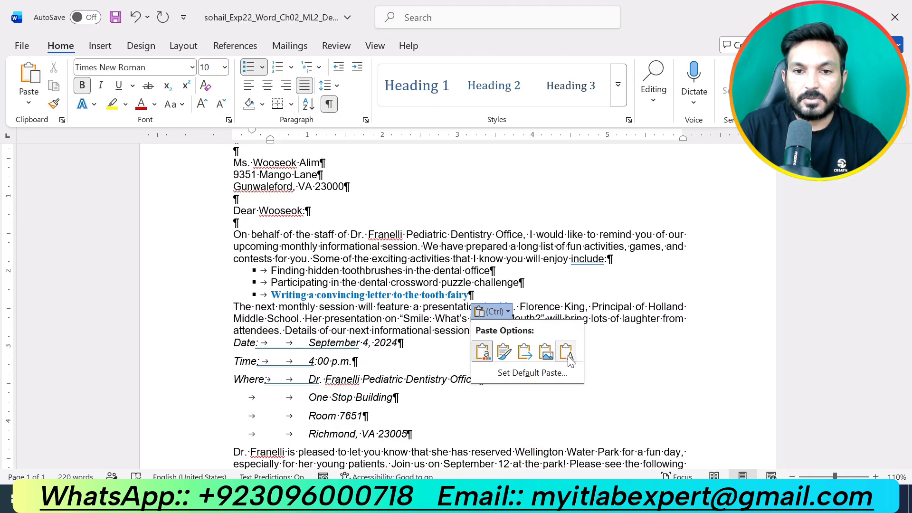
click(566, 352)
Step: Add a fourth bullet with "Digging through the dental treasure chest" copied from the instructions document, keeping text only and adding no further paragraph
key(Return)
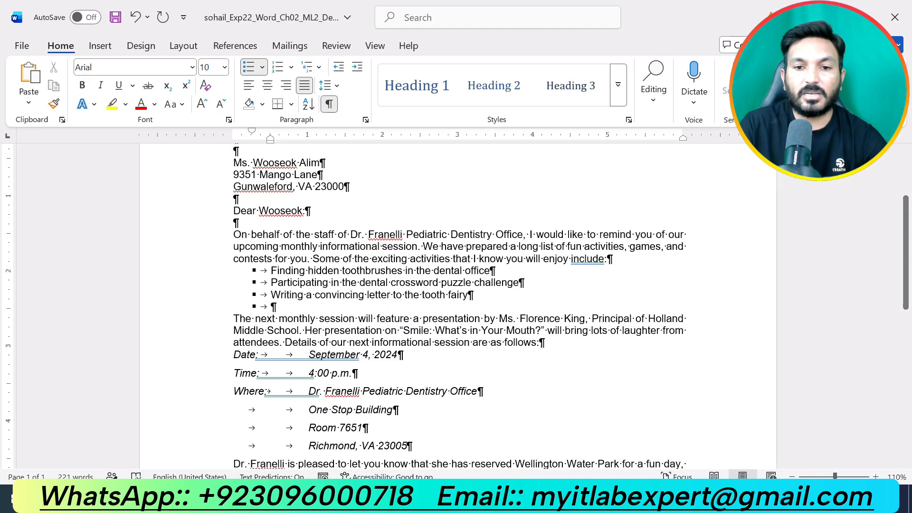
click(471, 497)
click(395, 444)
drag(445, 302, 239, 301)
key(ctrl+c)
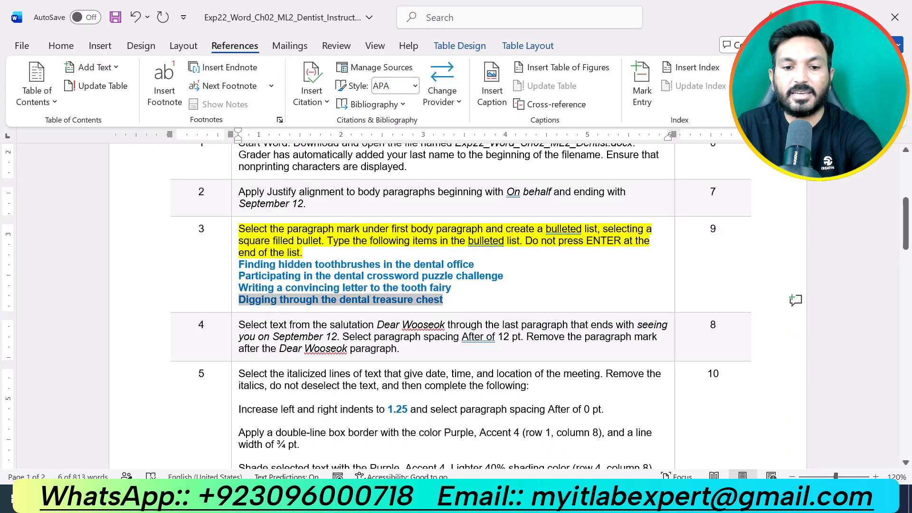
click(472, 497)
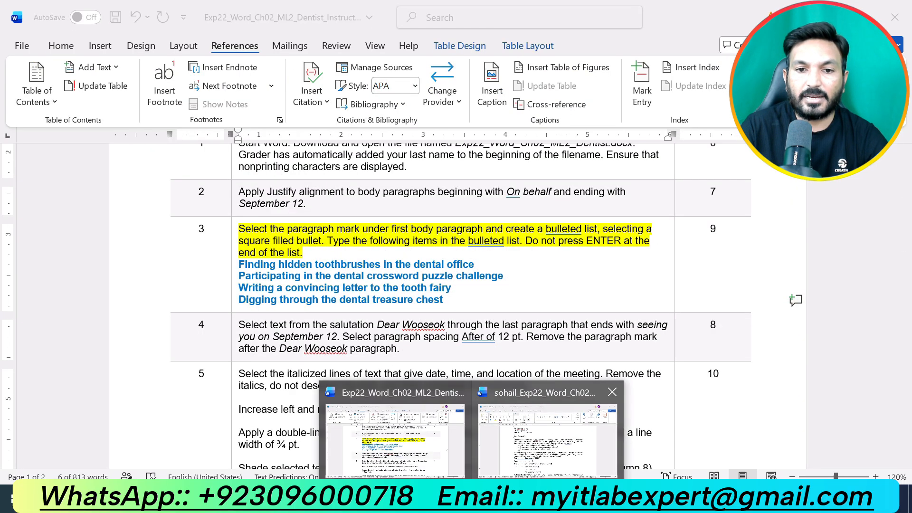
click(471, 496)
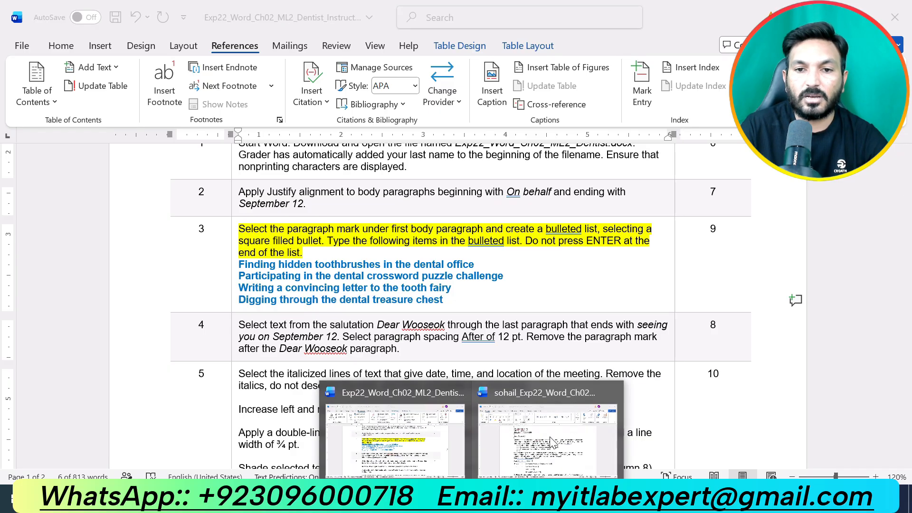
click(550, 444)
key(ctrl+v)
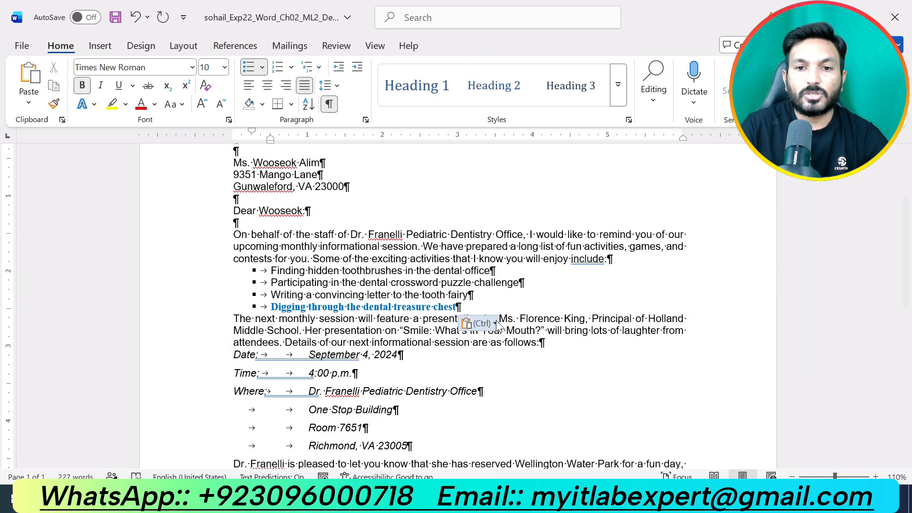
click(494, 324)
click(553, 364)
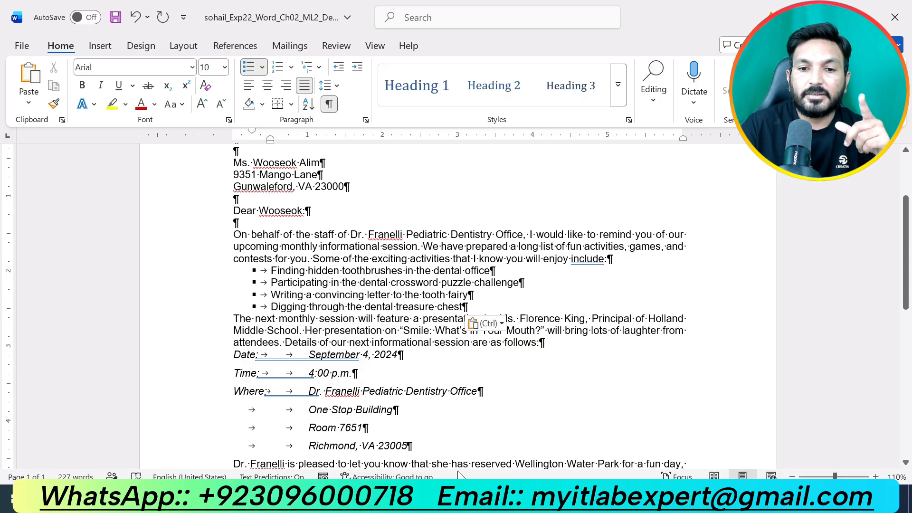
click(472, 497)
click(550, 440)
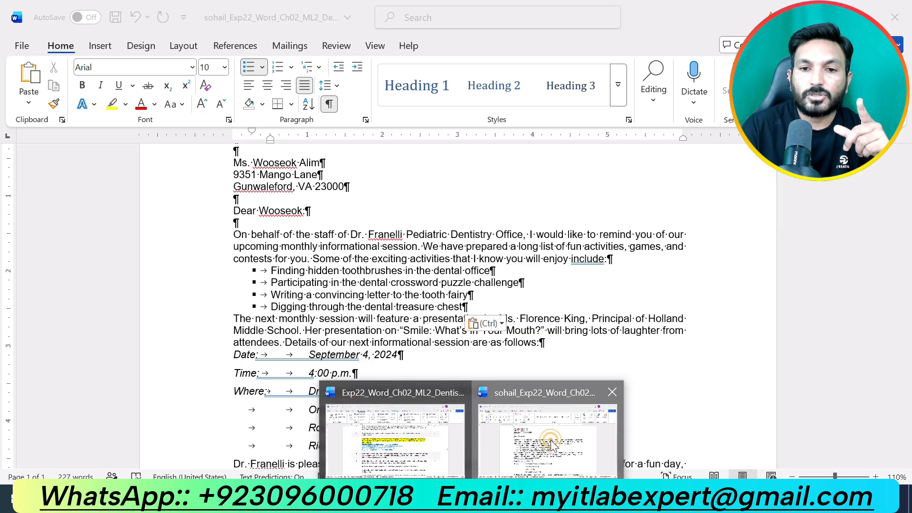
Step: In the instructions document, remove the yellow highlight from instruction 3 and highlight instruction 4 in yellow
click(471, 498)
click(414, 443)
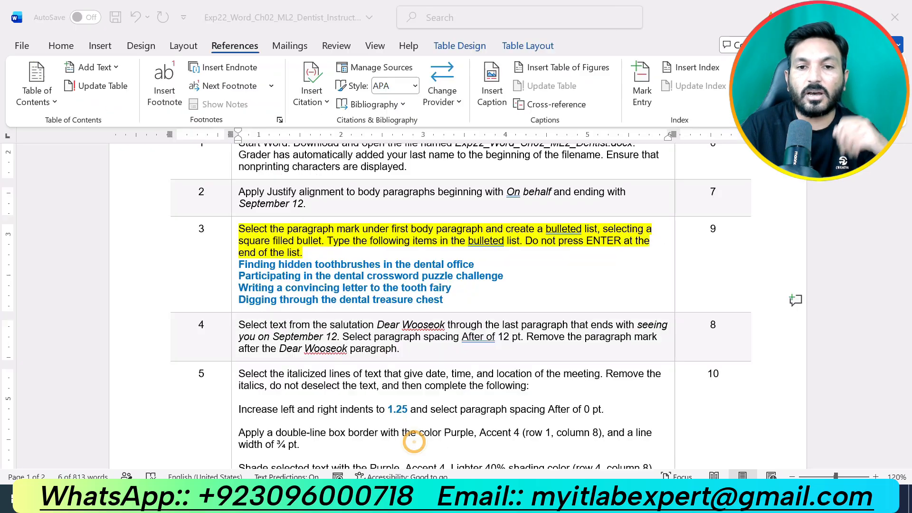
key(ctrl+z)
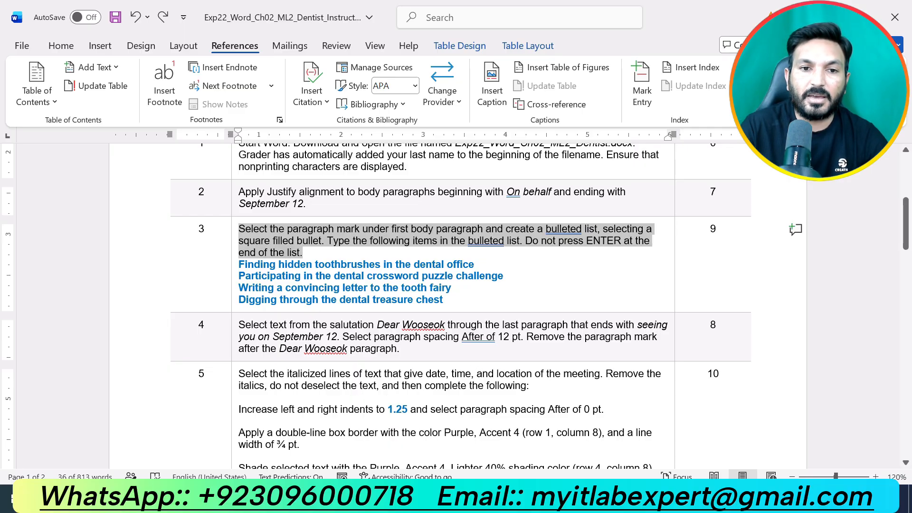
drag(418, 352, 280, 327)
click(311, 302)
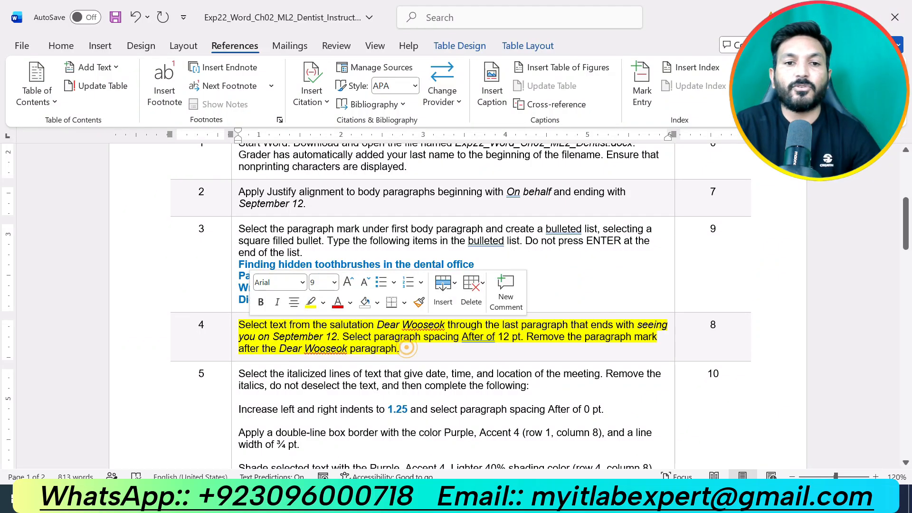
key(Right)
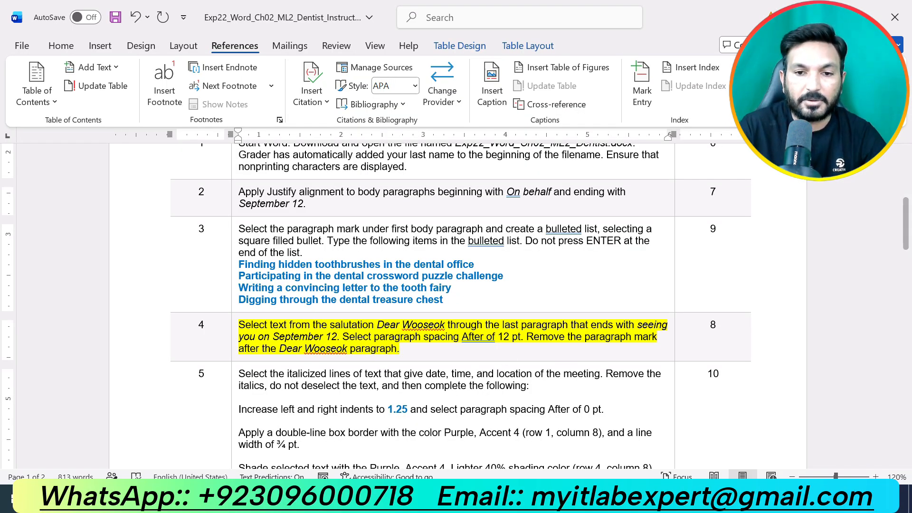
Step: In the letter, set paragraph spacing After to 12 pt from the salutation through the last paragraph ending with "seeing you on September 12"
click(471, 499)
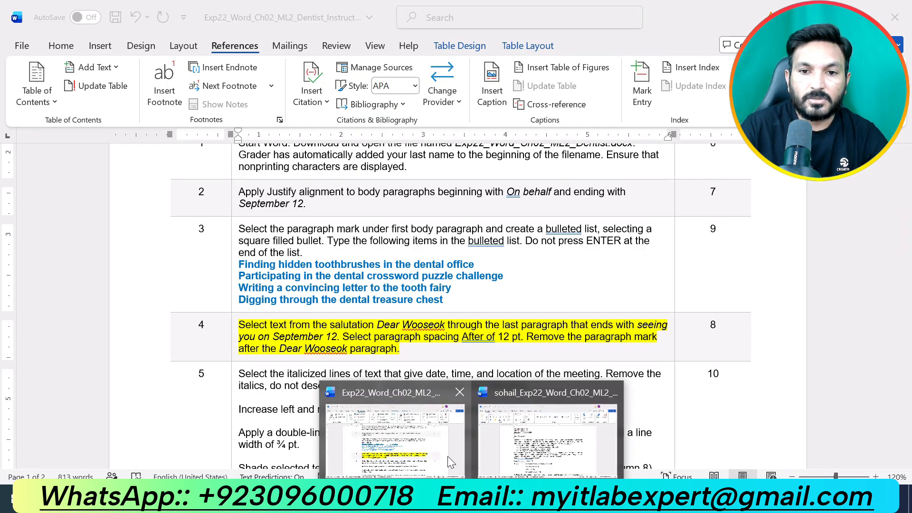
click(525, 445)
click(227, 248)
drag(239, 260, 519, 402)
scroll(448, 353, down, 3)
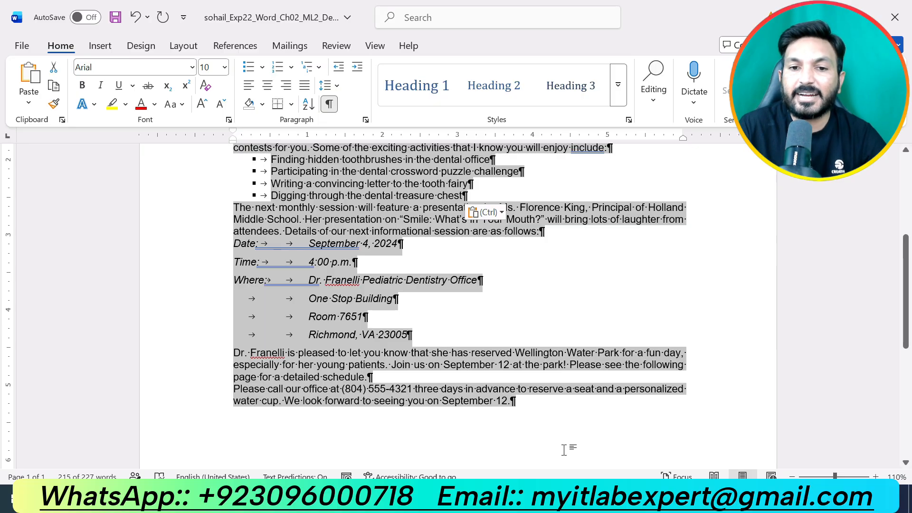
scroll(563, 449, up, 3)
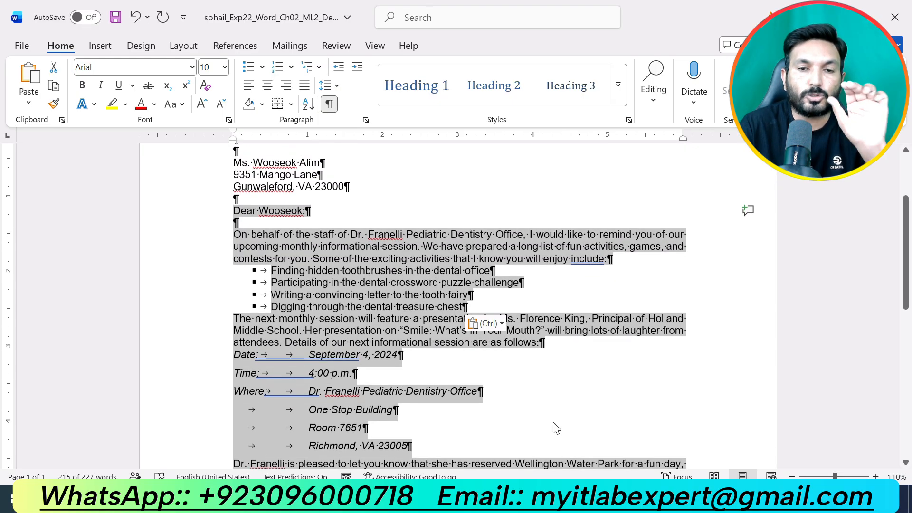
click(468, 503)
click(405, 442)
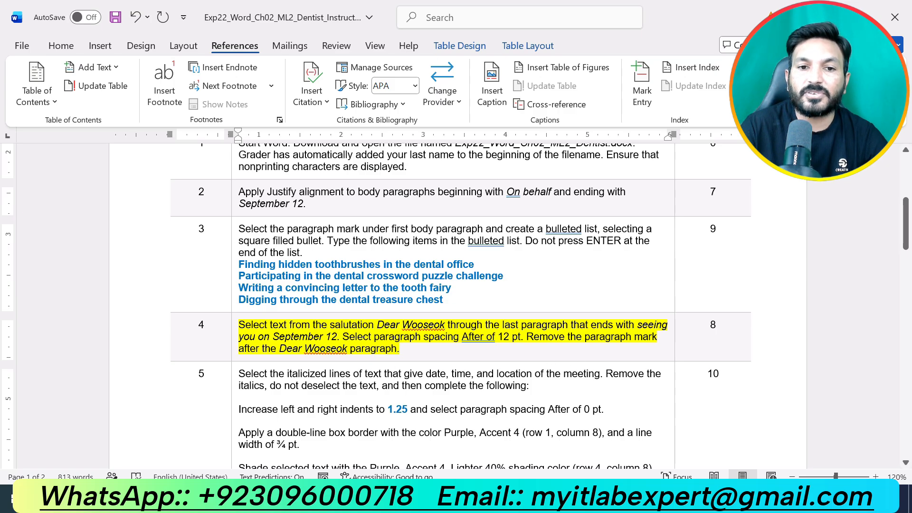
click(446, 347)
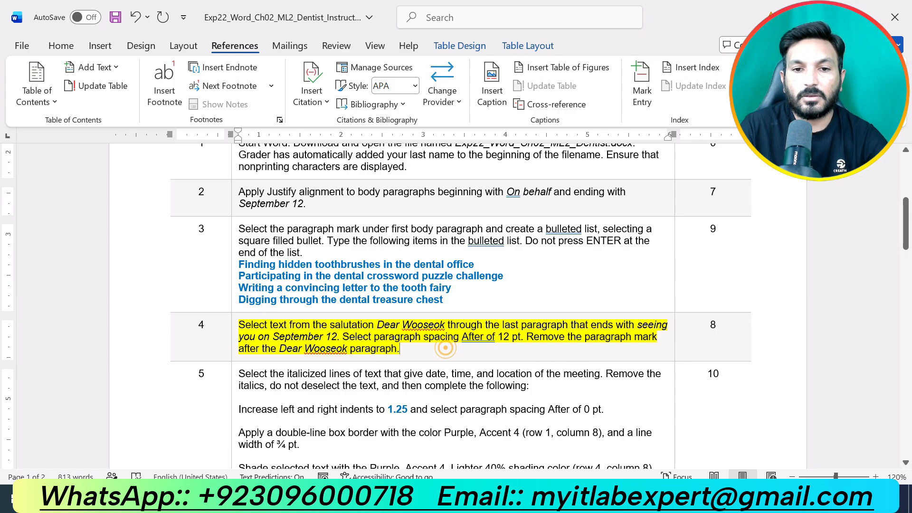
click(446, 499)
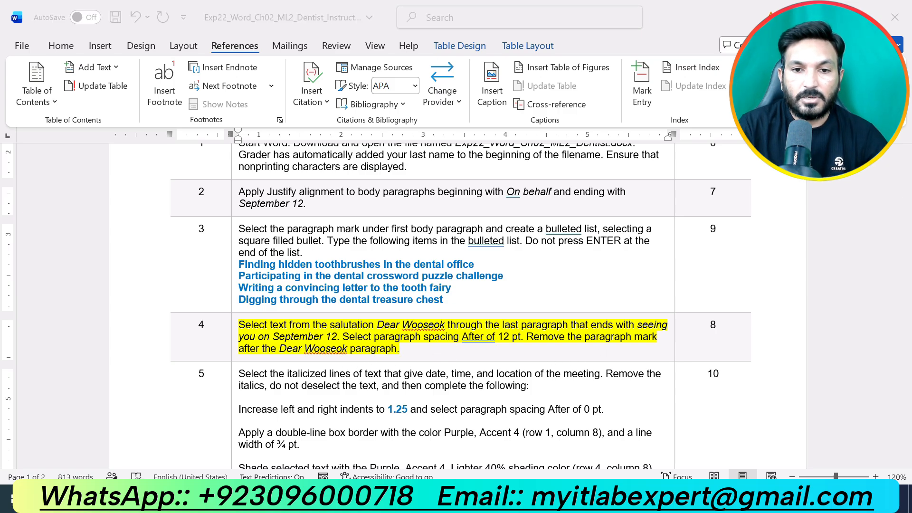
click(542, 428)
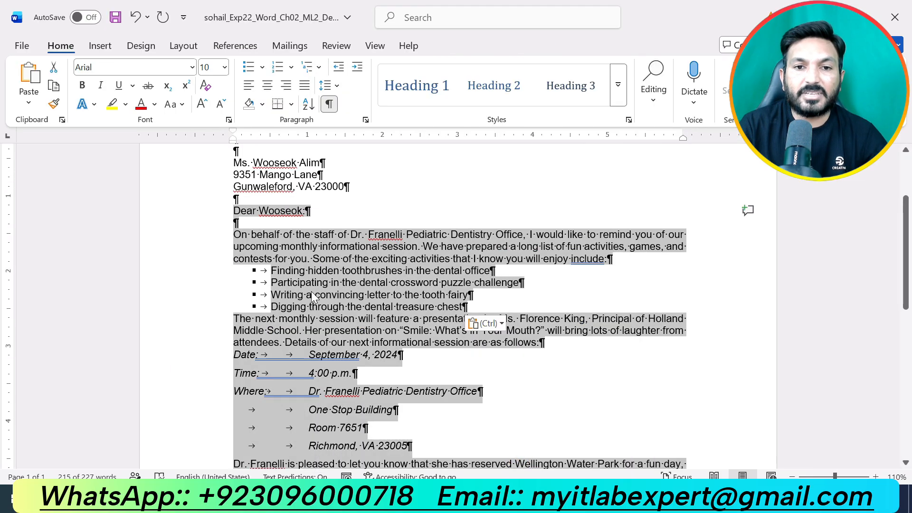
scroll(248, 256, down, 1)
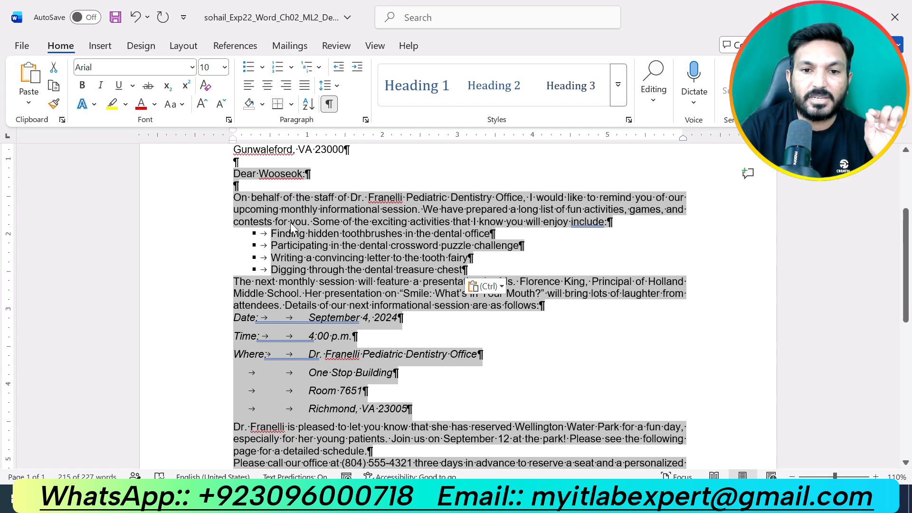
scroll(628, 411, down, 3)
scroll(518, 383, up, 4)
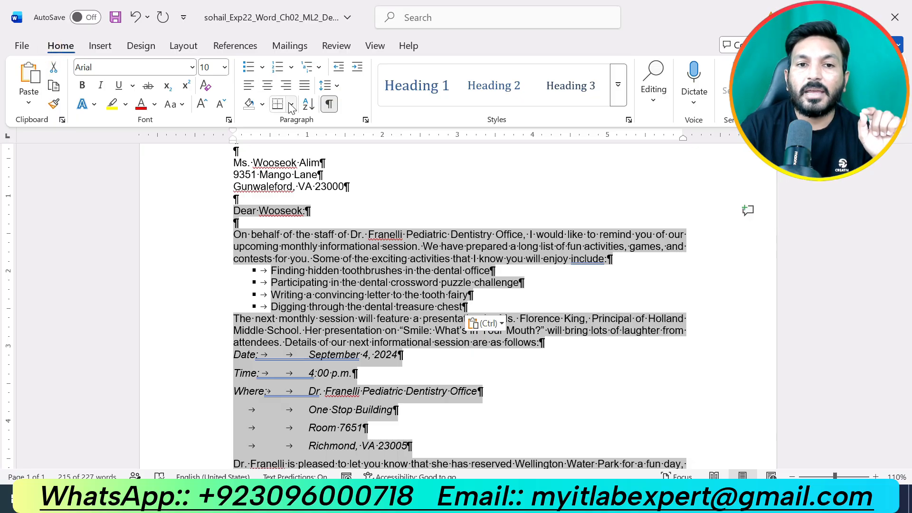
click(366, 120)
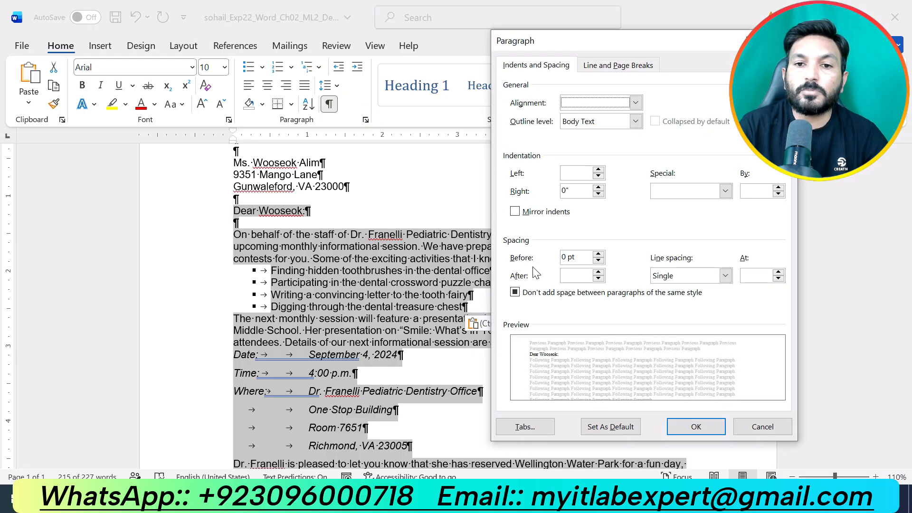
click(599, 274)
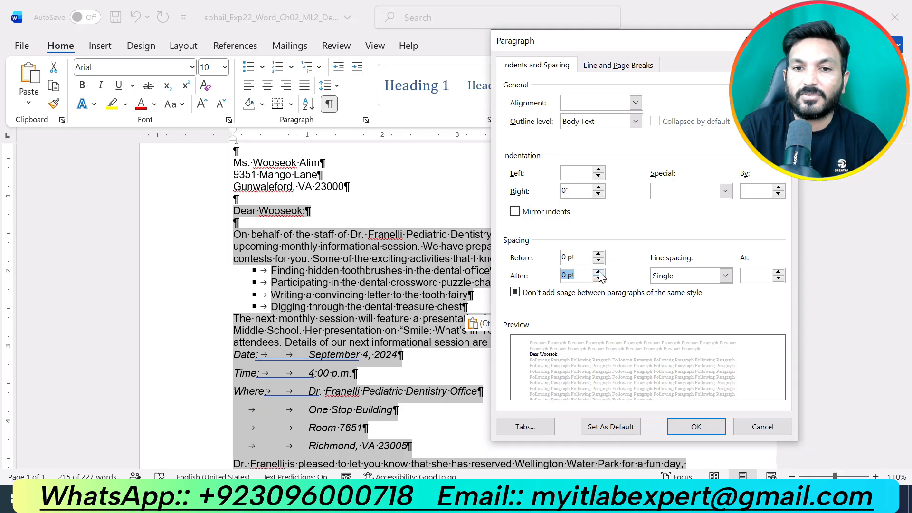
click(599, 274)
click(599, 273)
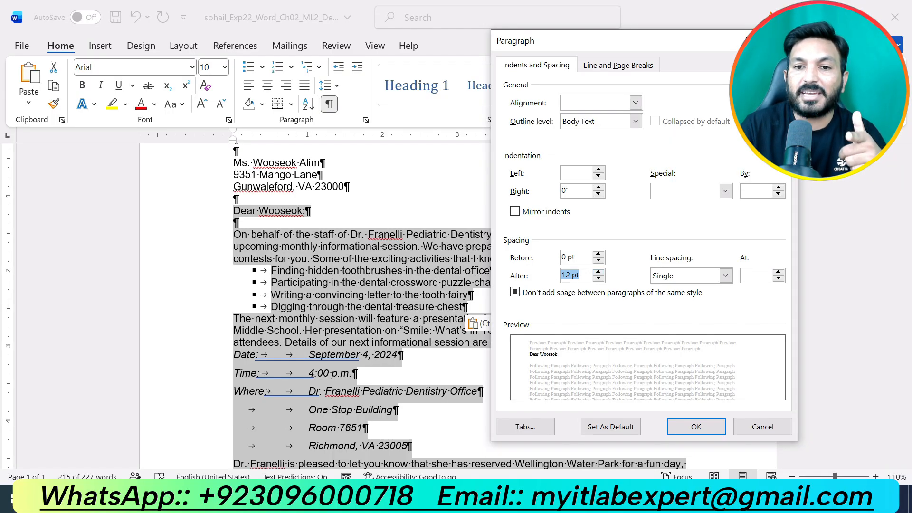
click(515, 292)
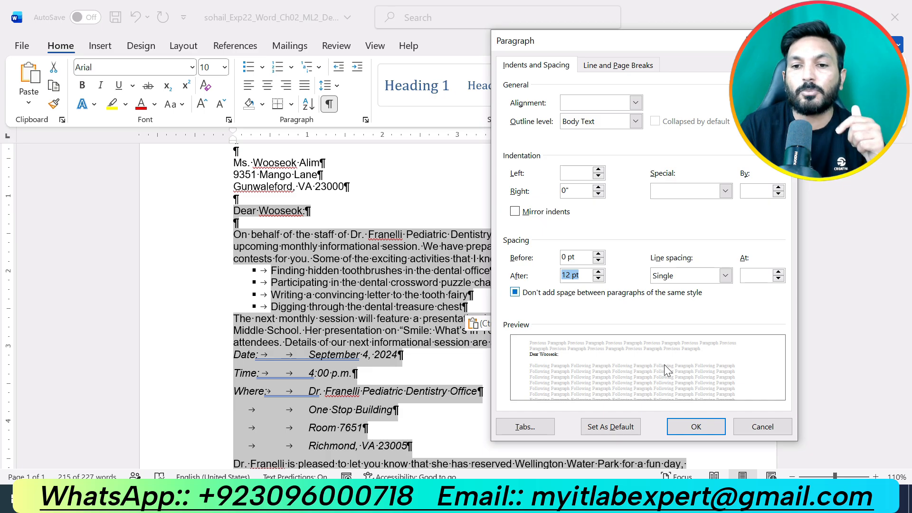
click(701, 430)
scroll(611, 399, down, 3)
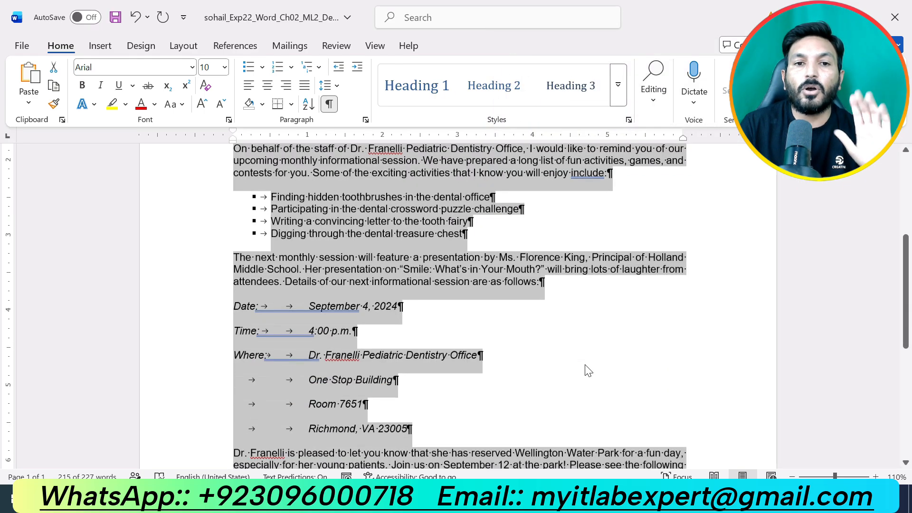
scroll(586, 369, up, 2)
Step: Check instruction 4 in the instructions document and delete the empty paragraph after the salutation in the letter
click(463, 503)
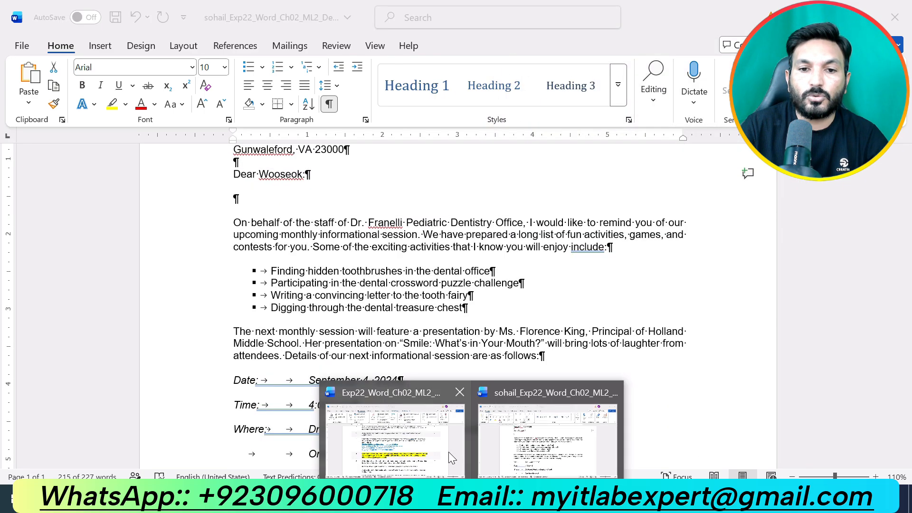
click(441, 449)
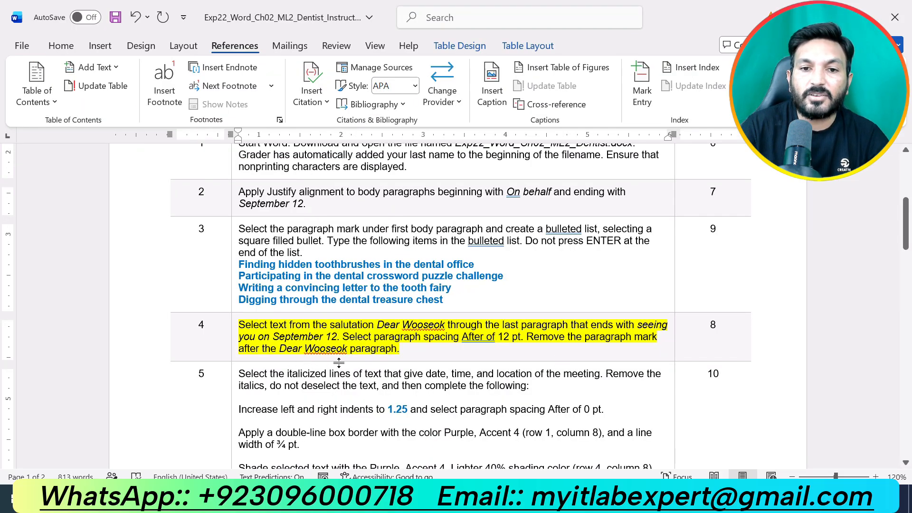
click(463, 502)
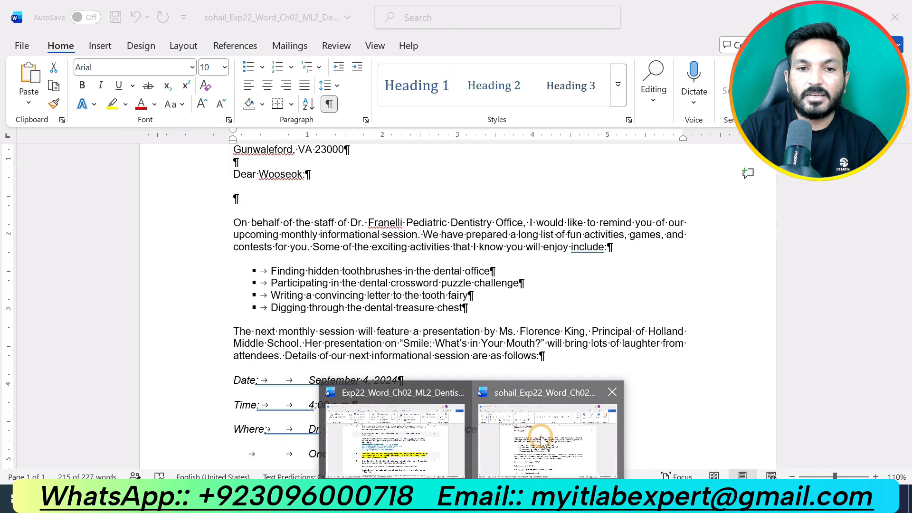
click(570, 446)
click(235, 198)
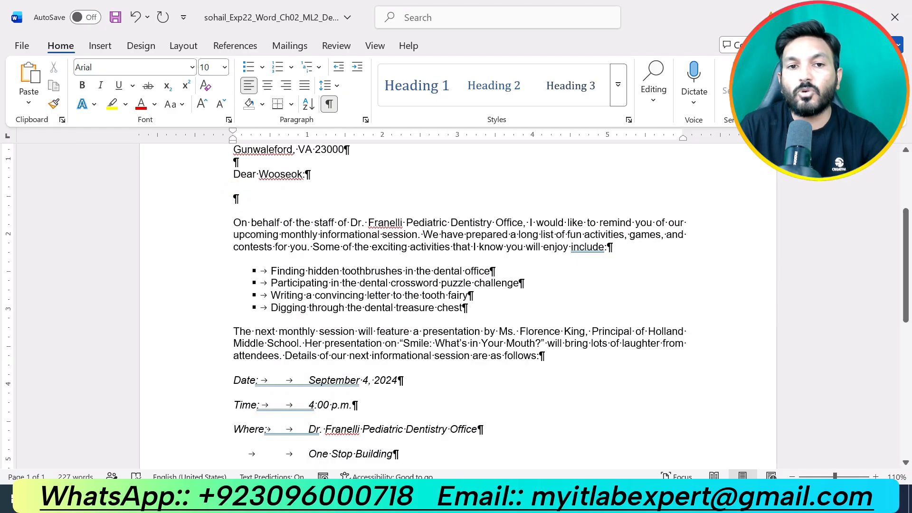
key(BackSpace)
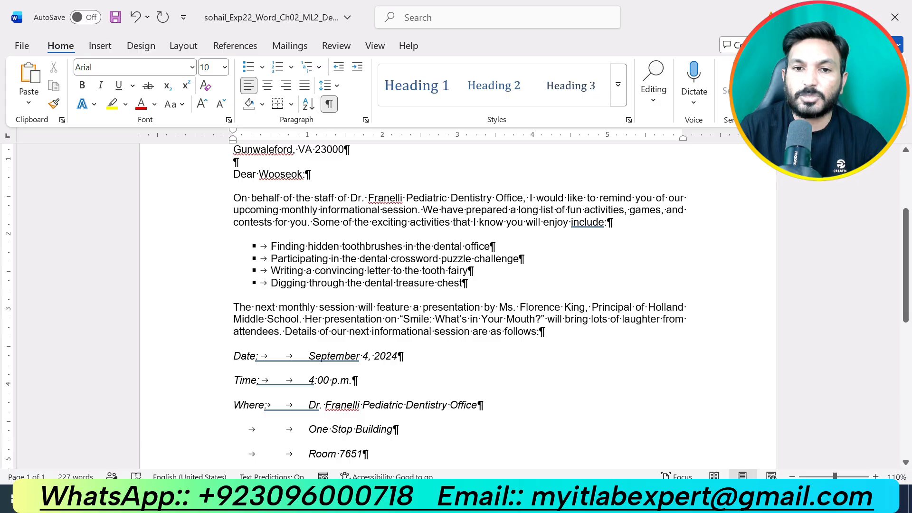
scroll(456, 304, down, 5)
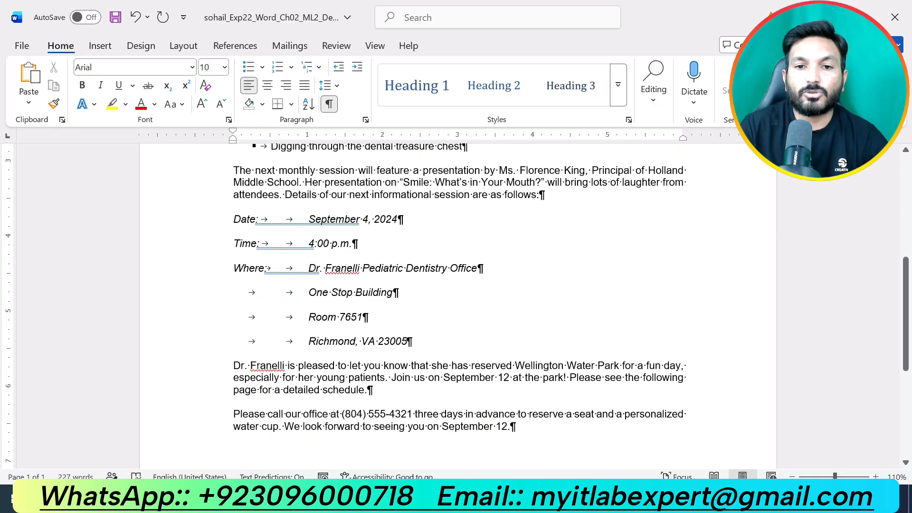
scroll(456, 304, up, 6)
scroll(456, 304, up, 2)
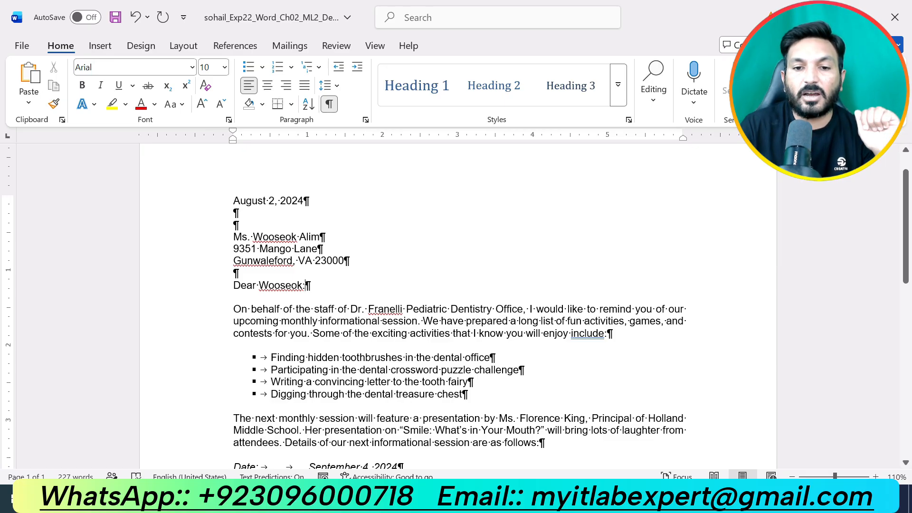
Step: Remove the yellow highlight from instruction 4 in the instructions document, highlight all of instruction 5 in yellow, and return to the letter
mouse_move(470, 503)
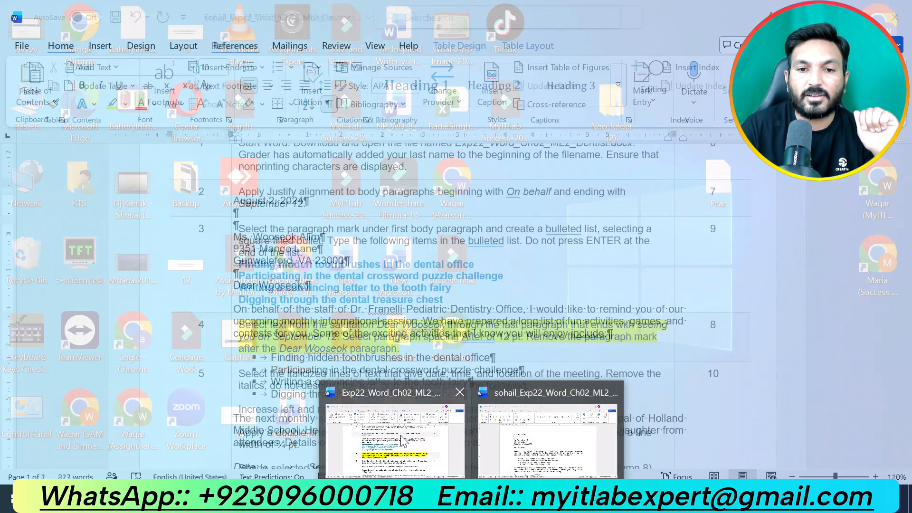
click(403, 441)
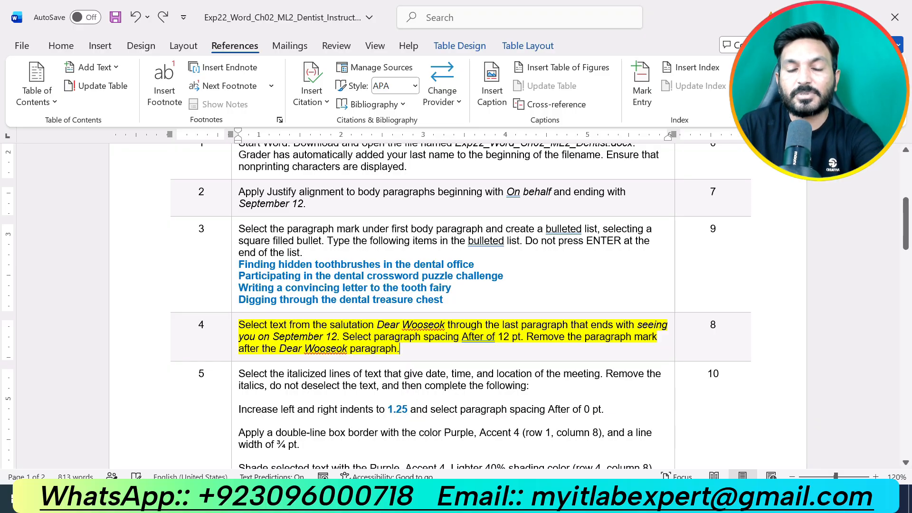
key(ctrl+z)
scroll(455, 306, down, 1)
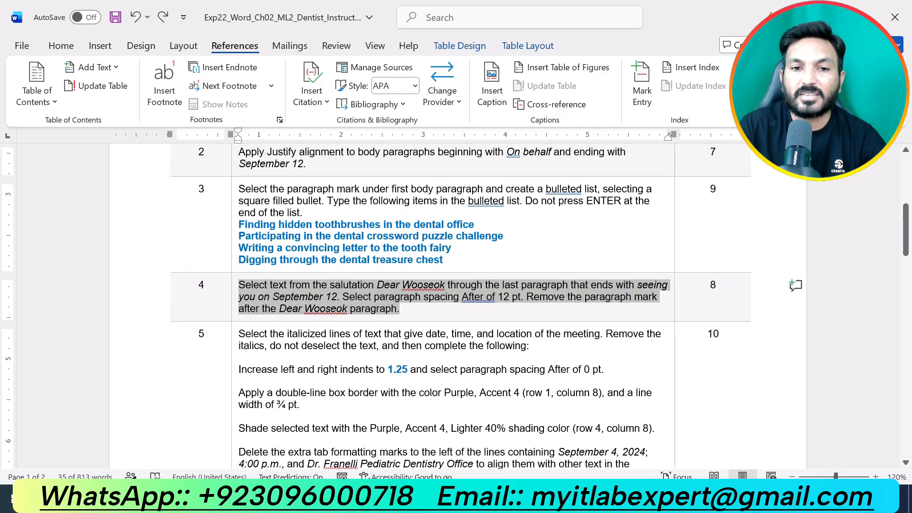
key(Right)
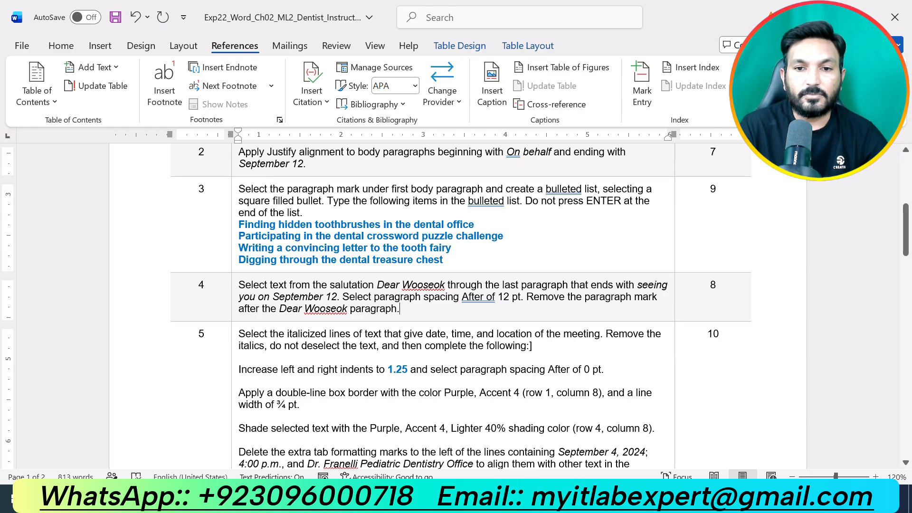
scroll(455, 305, down, 1)
click(531, 305)
scroll(532, 305, down, 1)
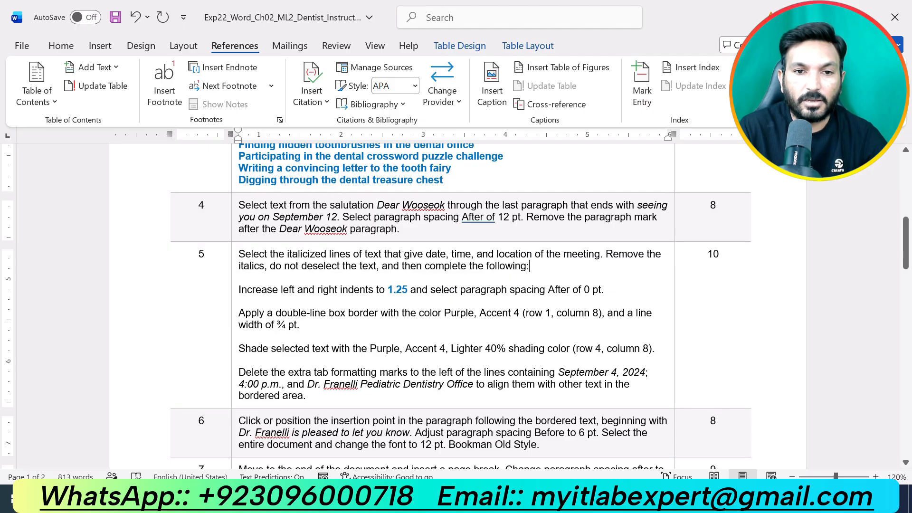
drag(238, 253, 333, 386)
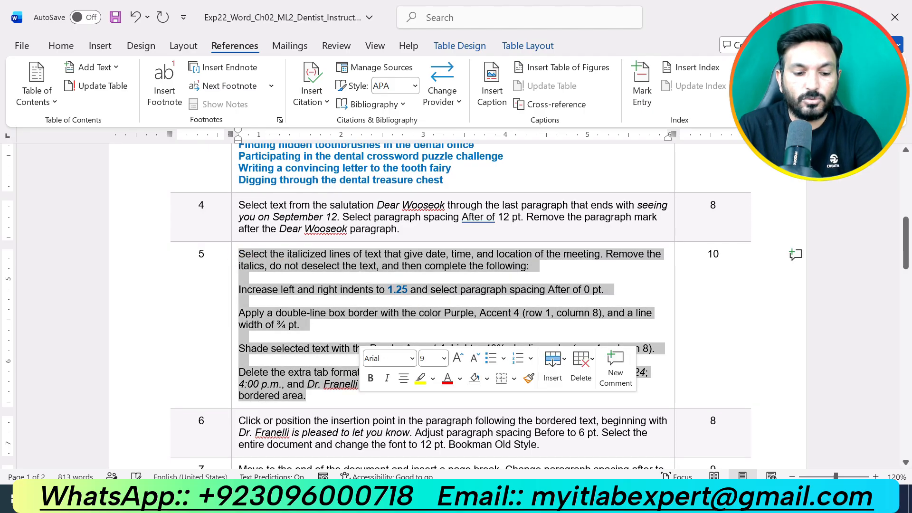
click(422, 378)
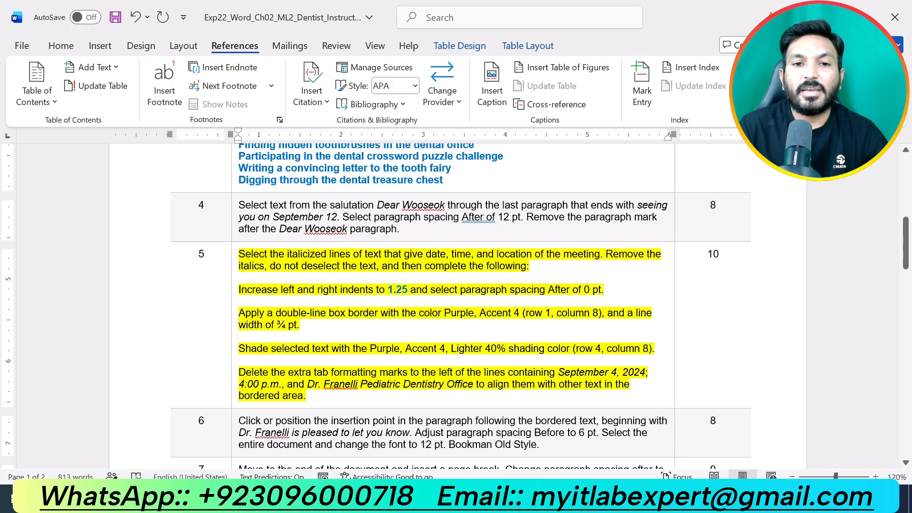
scroll(456, 304, down, 1)
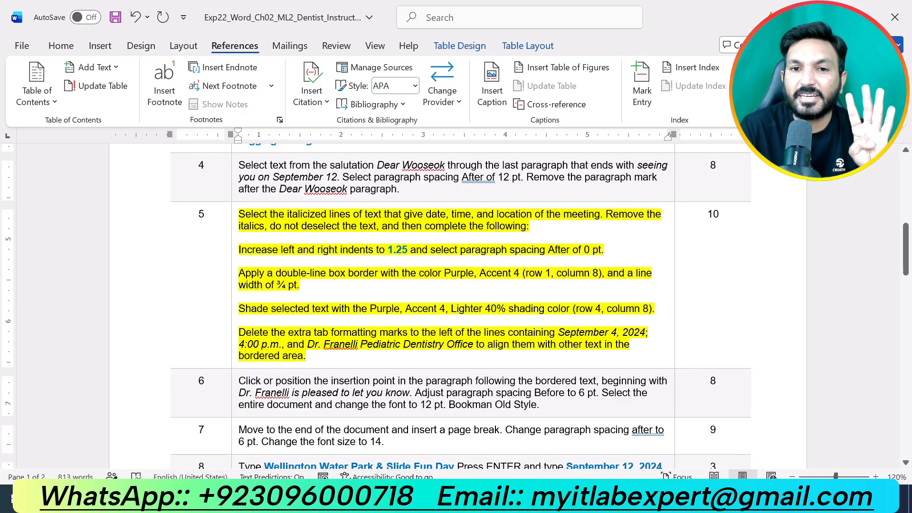
key(alt+Tab)
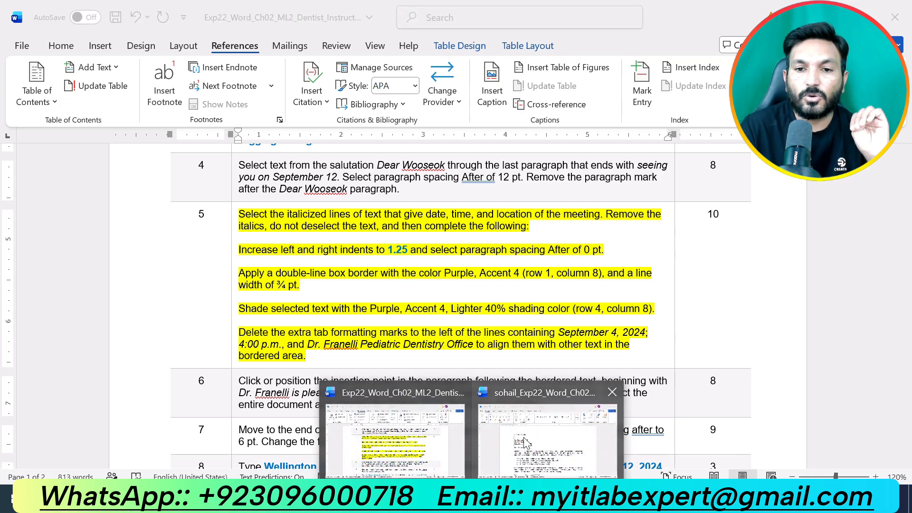
click(527, 442)
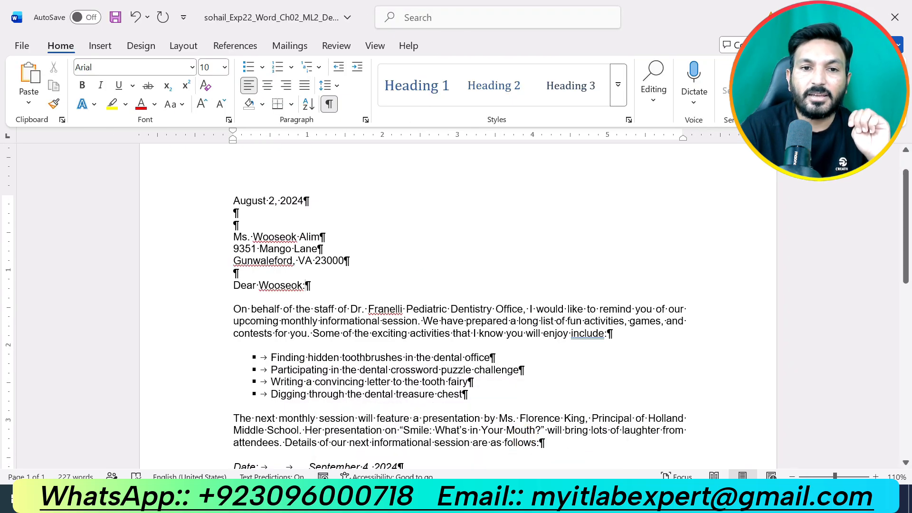
Step: Remove the italics from the letter's meeting lines, from Date through "Richmond, VA 23005", keeping them selected as instruction 5 requires
scroll(456, 304, down, 7)
scroll(480, 264, up, 2)
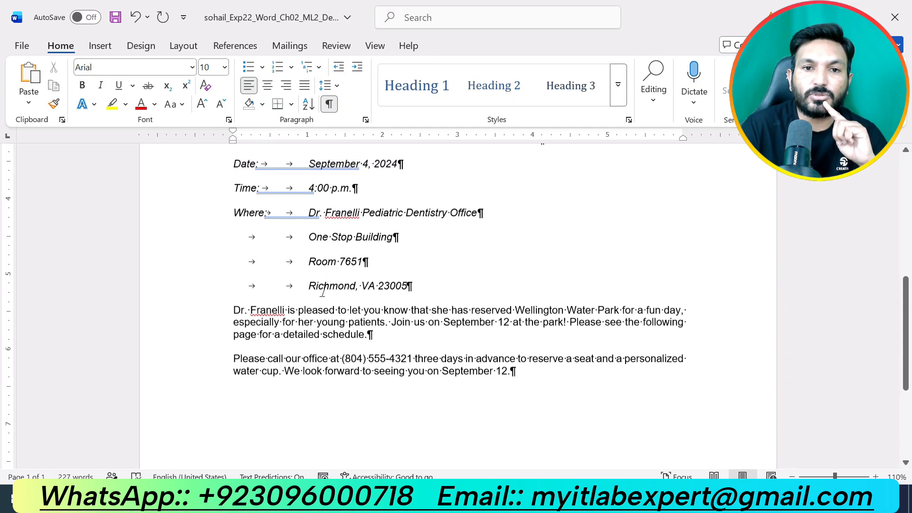
drag(482, 258, 234, 205)
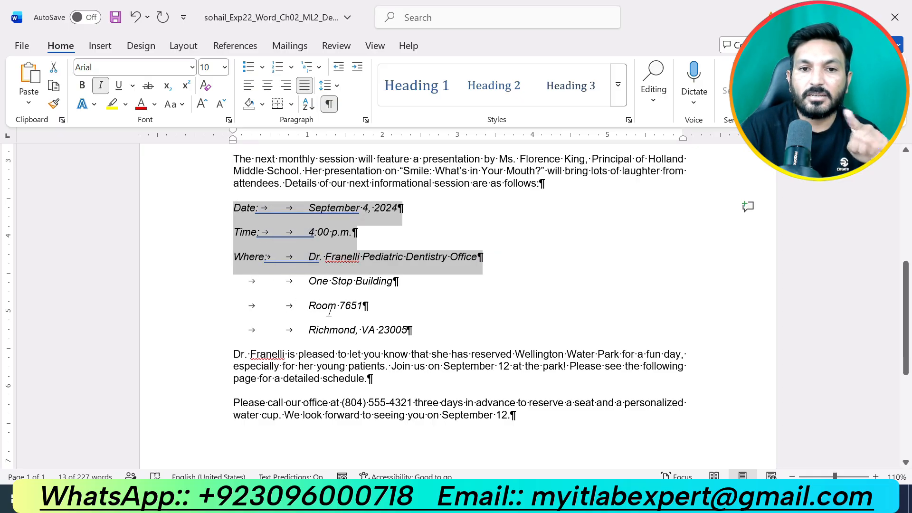
click(433, 328)
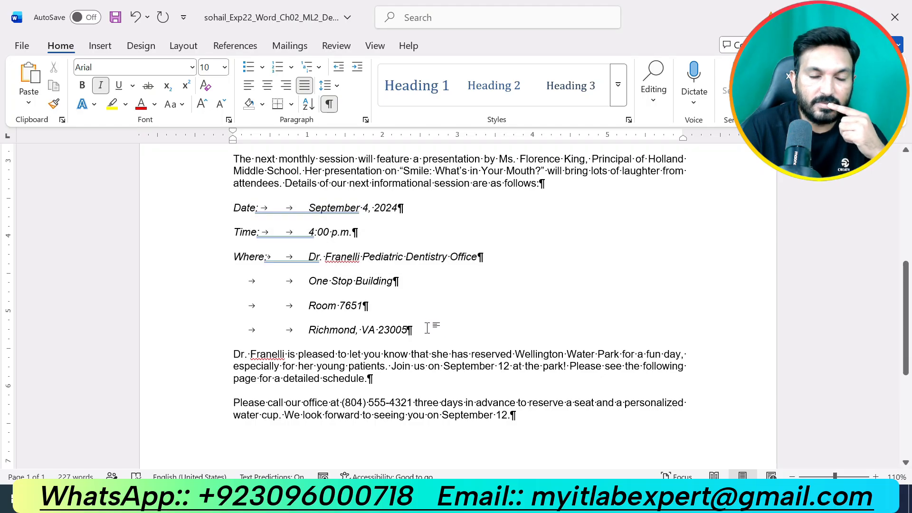
drag(414, 330, 234, 207)
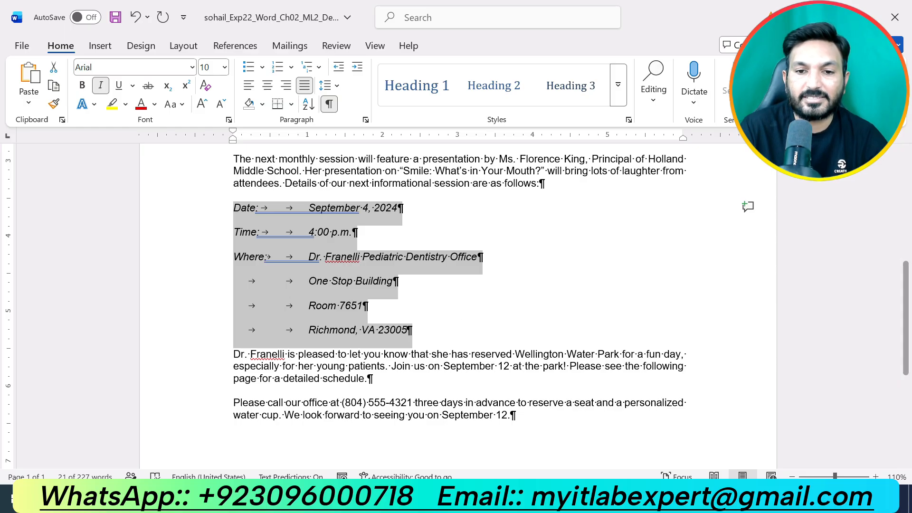
click(472, 501)
click(425, 440)
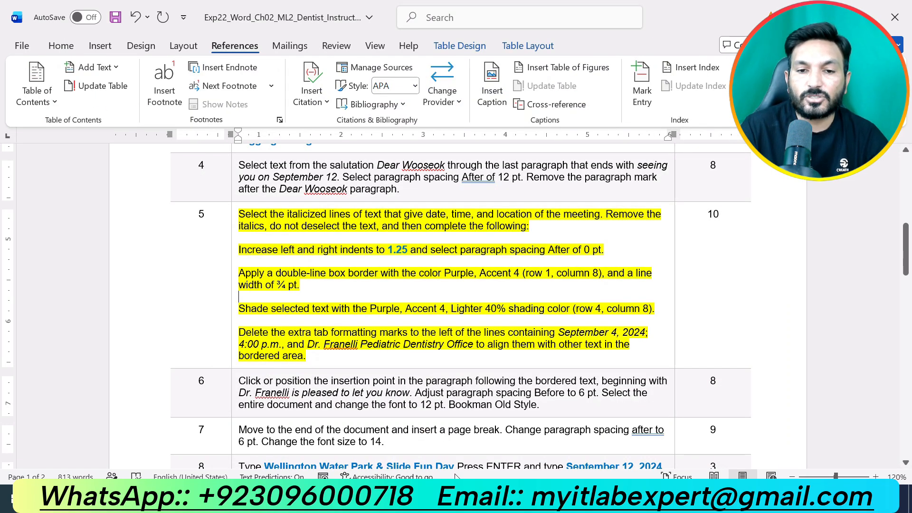
click(472, 501)
click(547, 430)
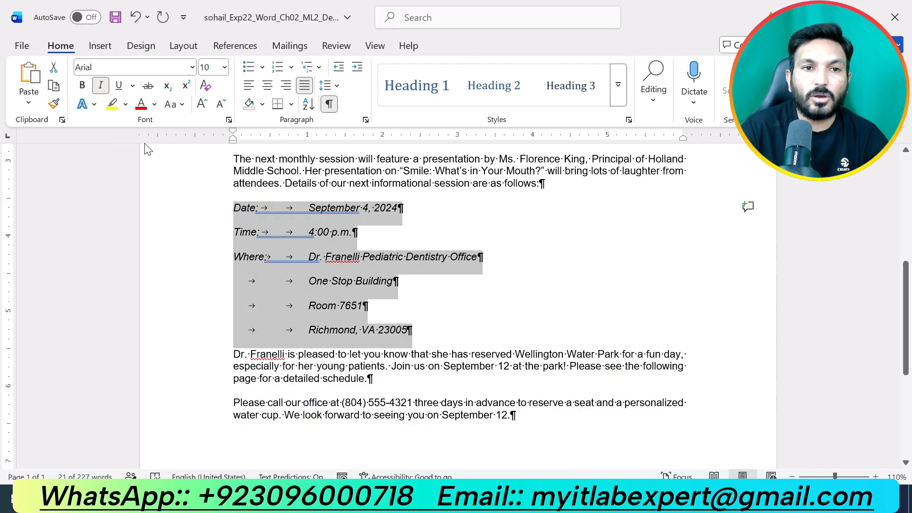
click(101, 86)
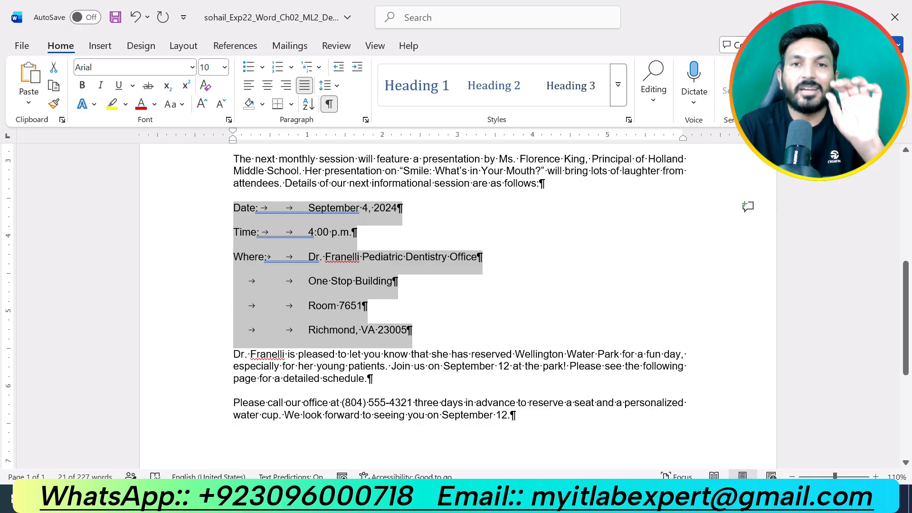
Step: Check the indents required by instruction 5 and set the left indent of the selected meeting lines to 1.25"
mouse_move(473, 503)
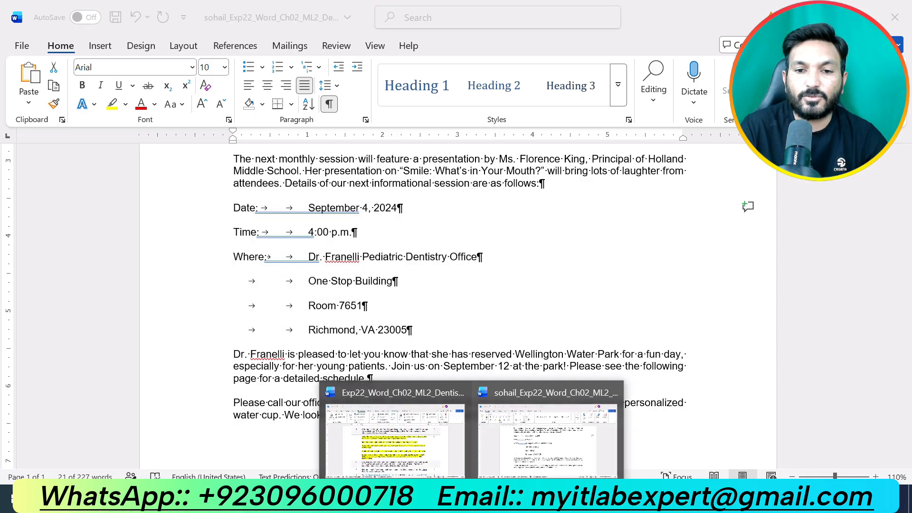
click(421, 432)
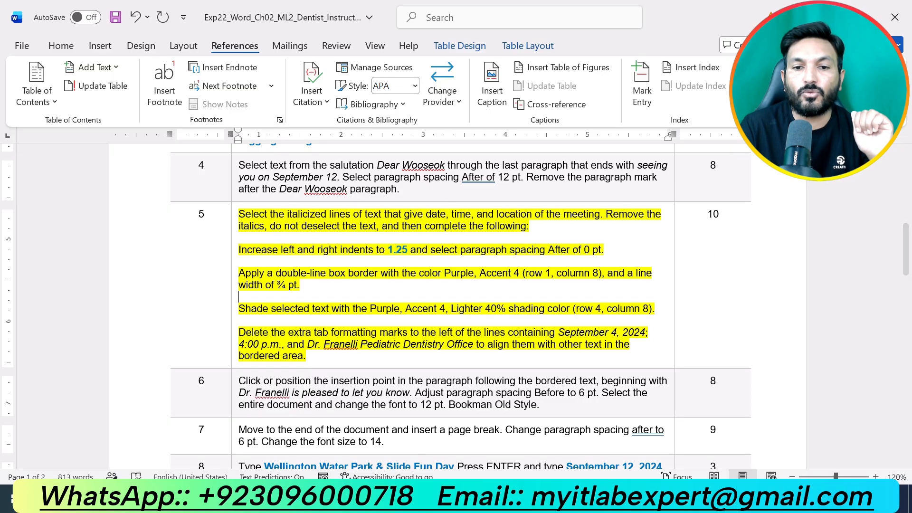
mouse_move(472, 504)
click(530, 448)
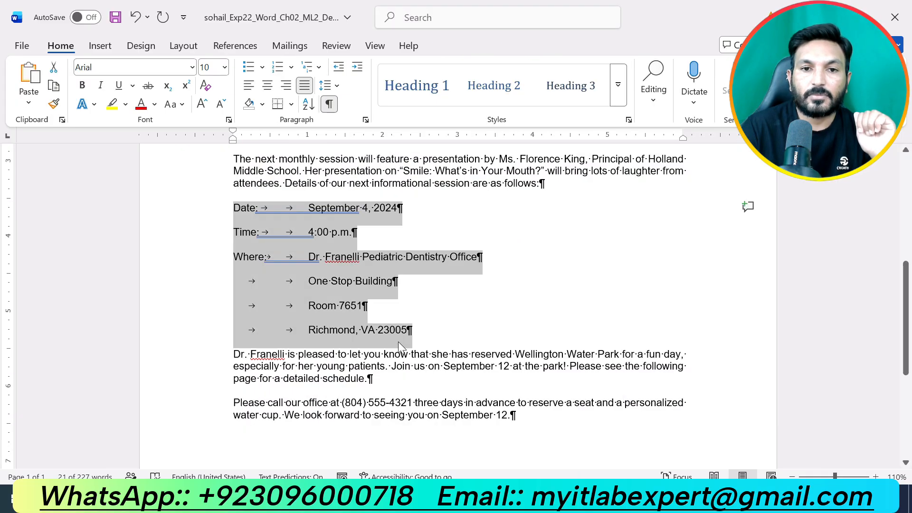
click(366, 119)
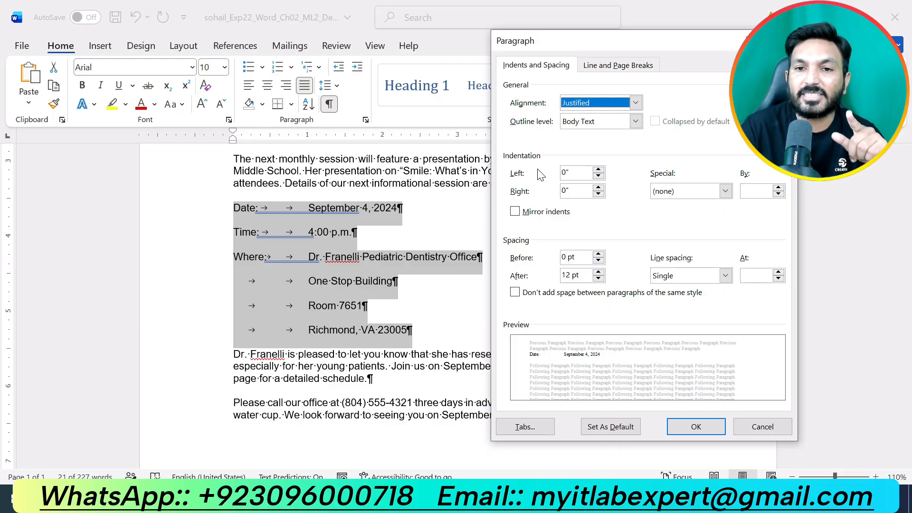
click(598, 170)
click(598, 169)
click(598, 170)
click(598, 169)
click(598, 170)
click(598, 169)
click(598, 170)
click(598, 170)
double_click(579, 173)
text(1.2)
text(5)
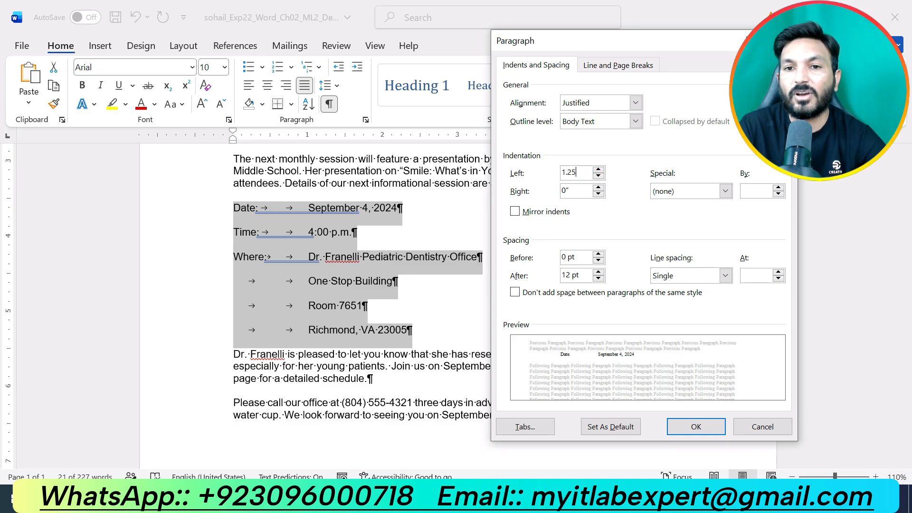
Step: Set the right indent of the meeting lines to 1.25" and apply the paragraph settings
key(Tab)
text(1.2)
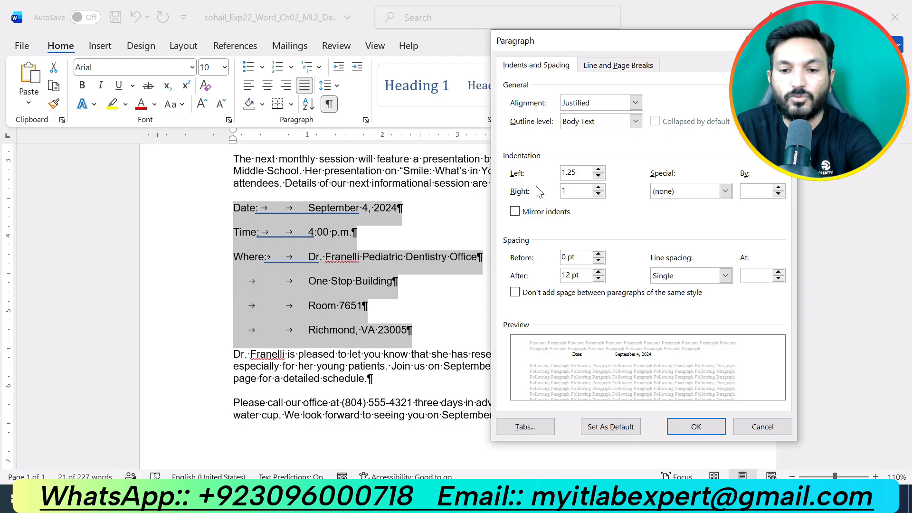
text(5)
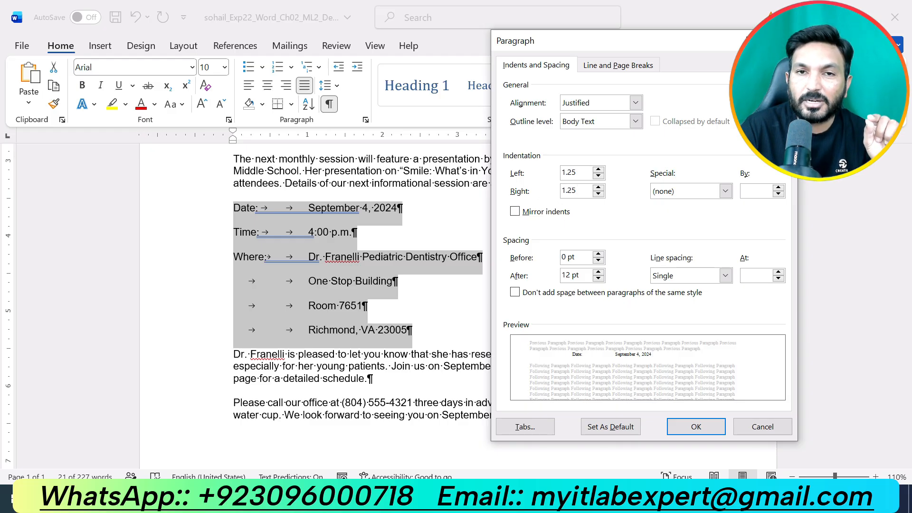
click(684, 427)
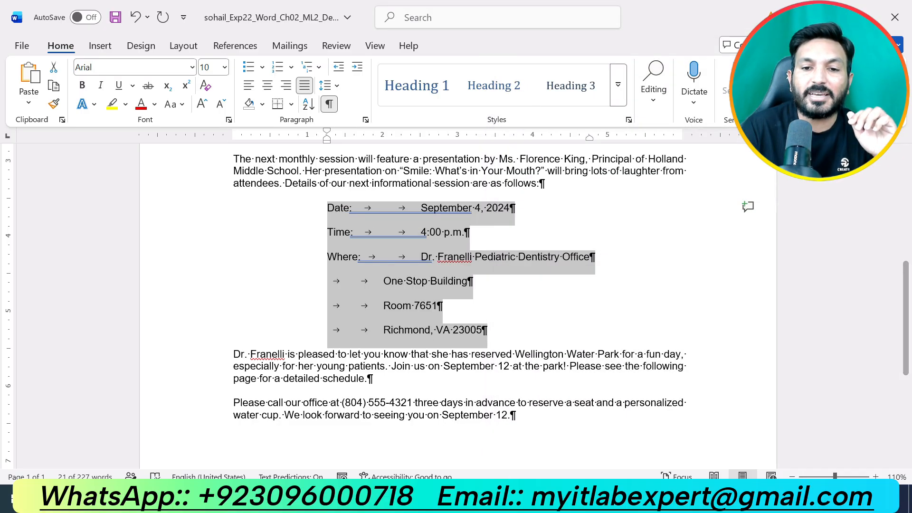
Step: Check instruction 5 again and set paragraph spacing After to 0 pt for the selected meeting lines in the letter
click(472, 499)
click(416, 448)
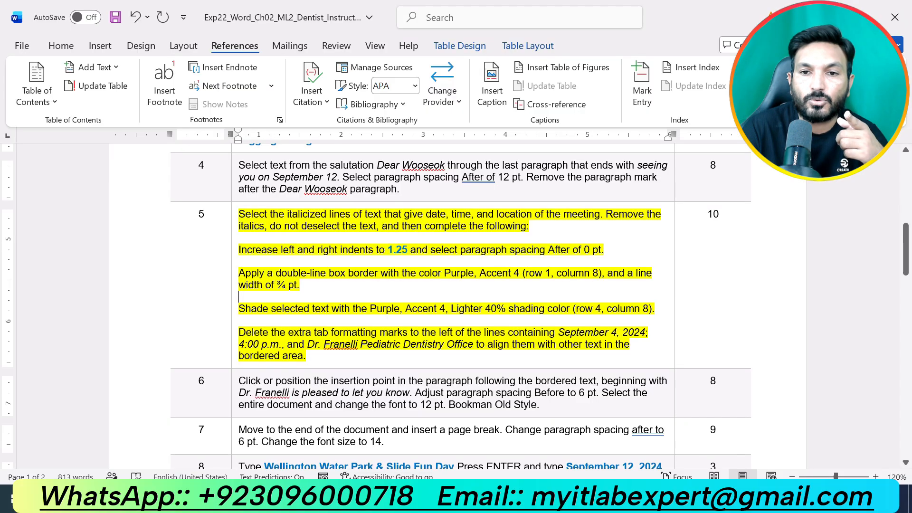
click(471, 499)
click(554, 442)
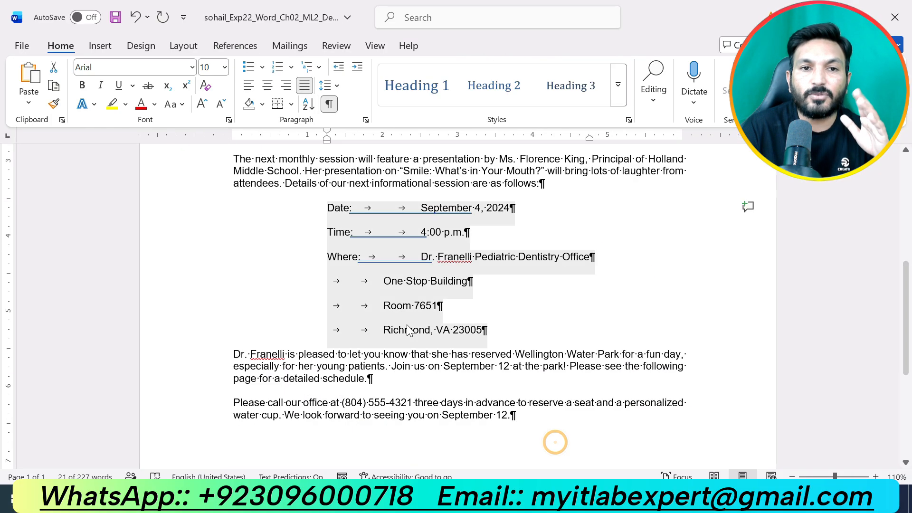
click(365, 120)
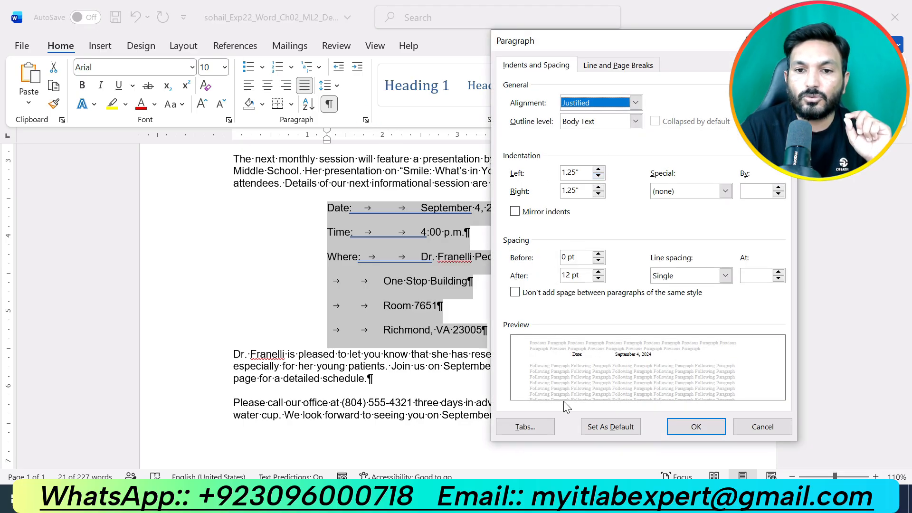
click(599, 280)
click(599, 279)
click(684, 427)
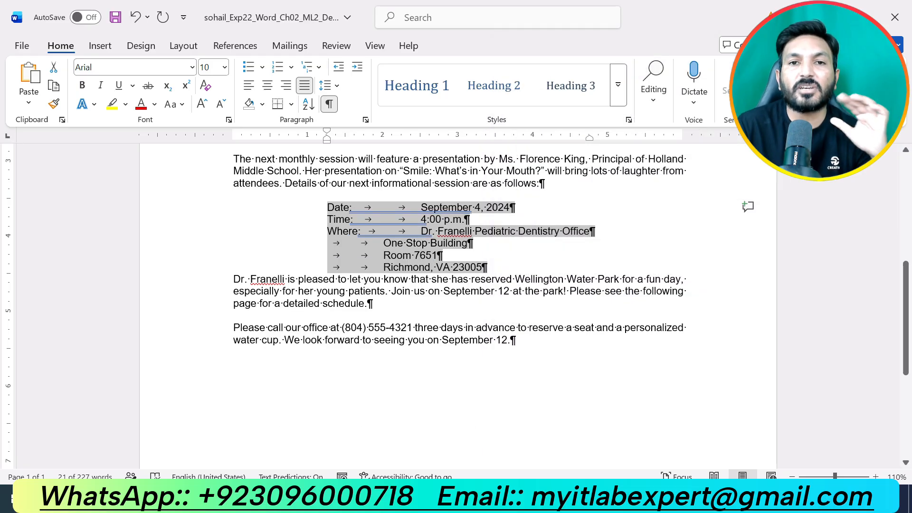
Step: Check the border requirements in instruction 5 and choose a box border with a double-line style for the meeting lines
click(430, 442)
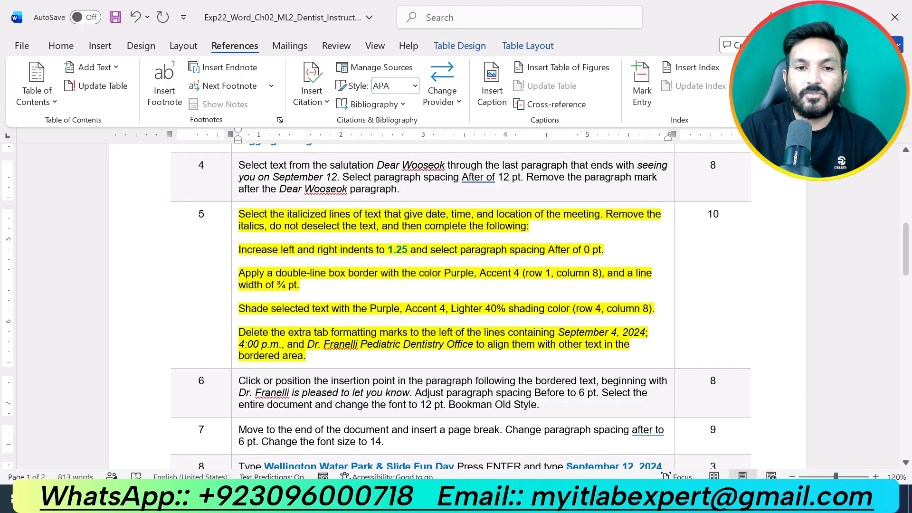
click(472, 498)
click(540, 442)
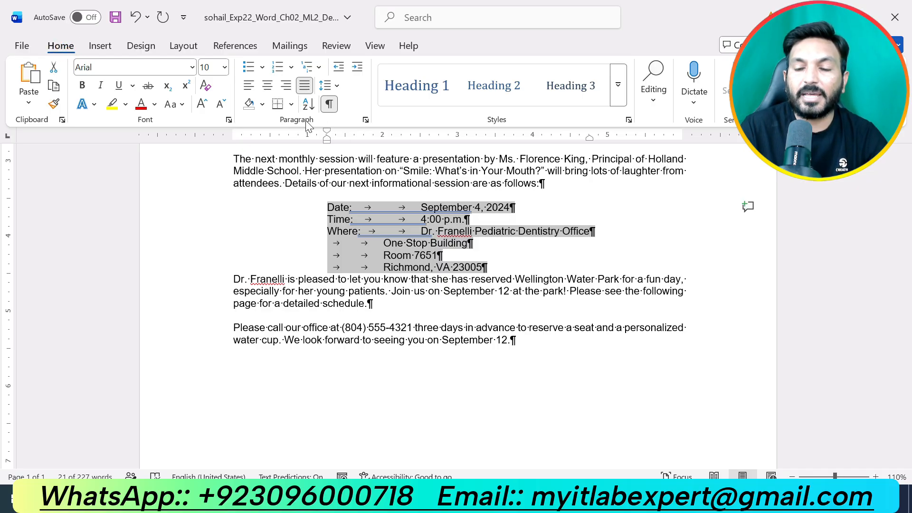
click(291, 104)
click(326, 432)
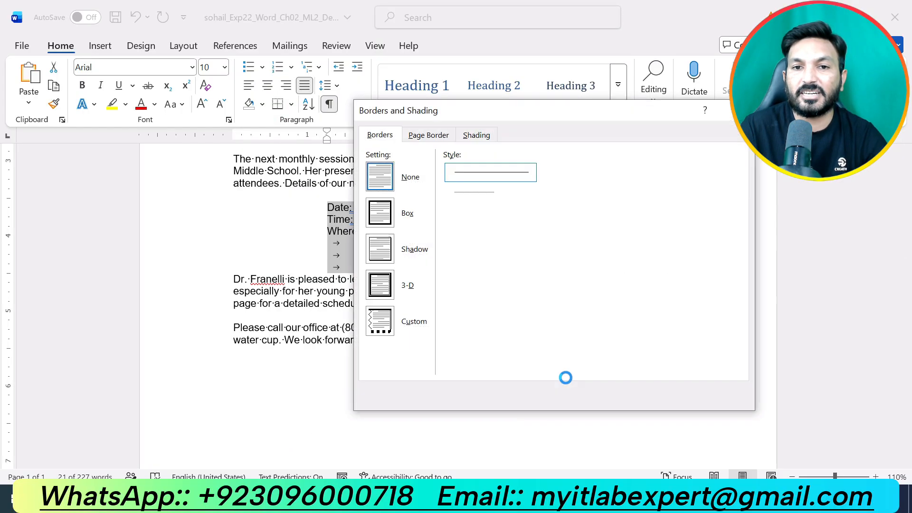
drag(488, 117, 578, 135)
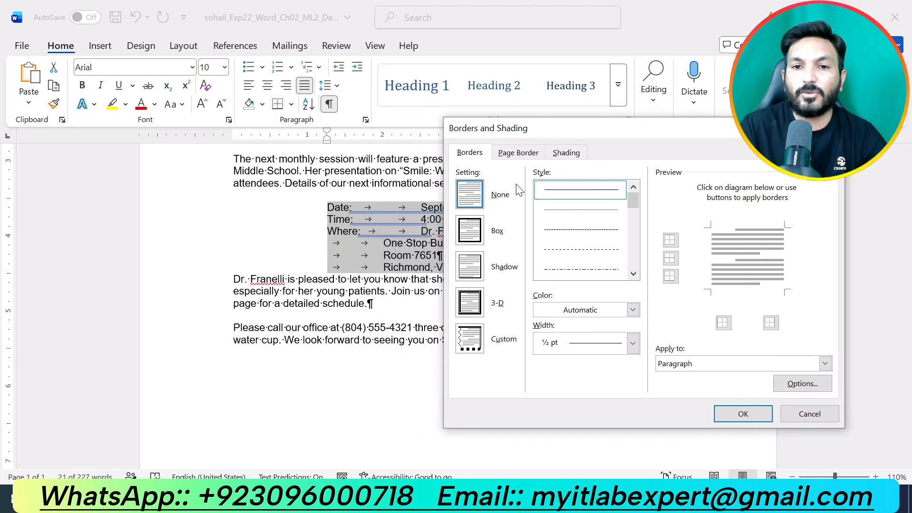
click(475, 232)
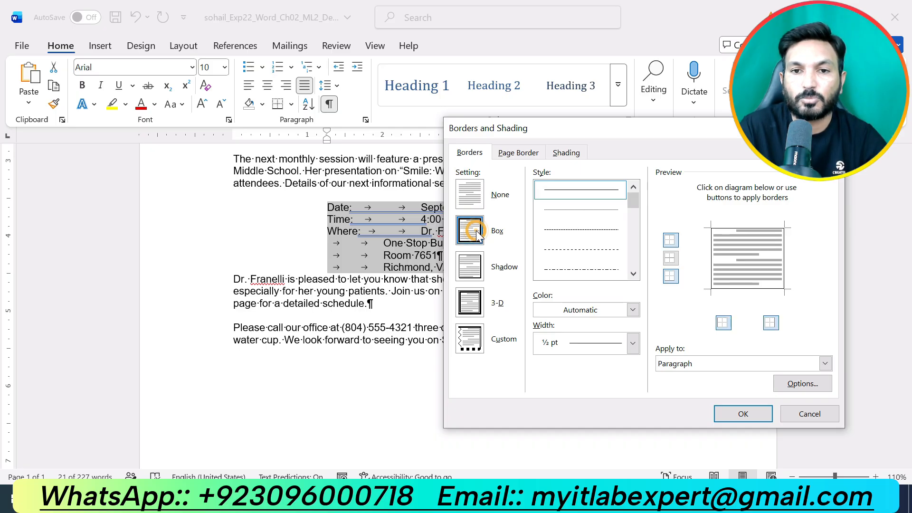
click(633, 274)
click(633, 274)
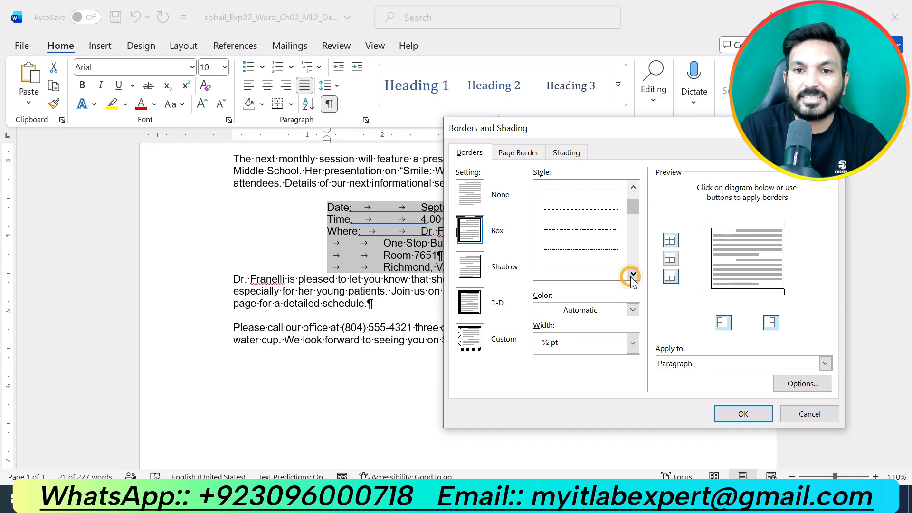
click(605, 270)
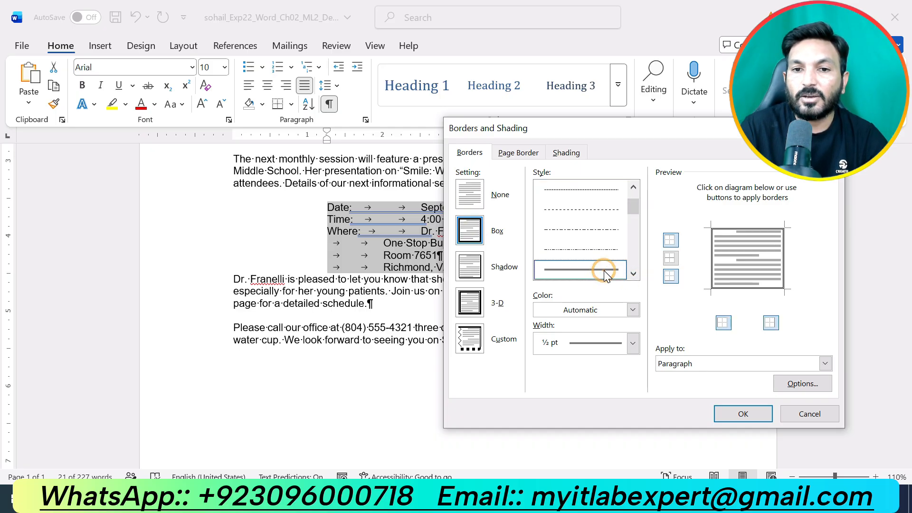
Step: Set the box border's color to Purple, Accent 4 and its width to ¾ pt, and apply it to the meeting paragraphs
click(633, 309)
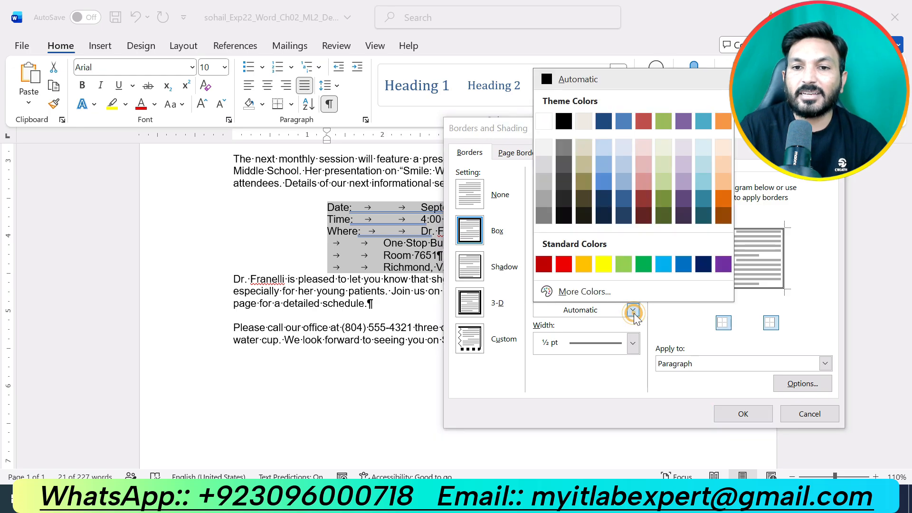
click(678, 122)
click(633, 343)
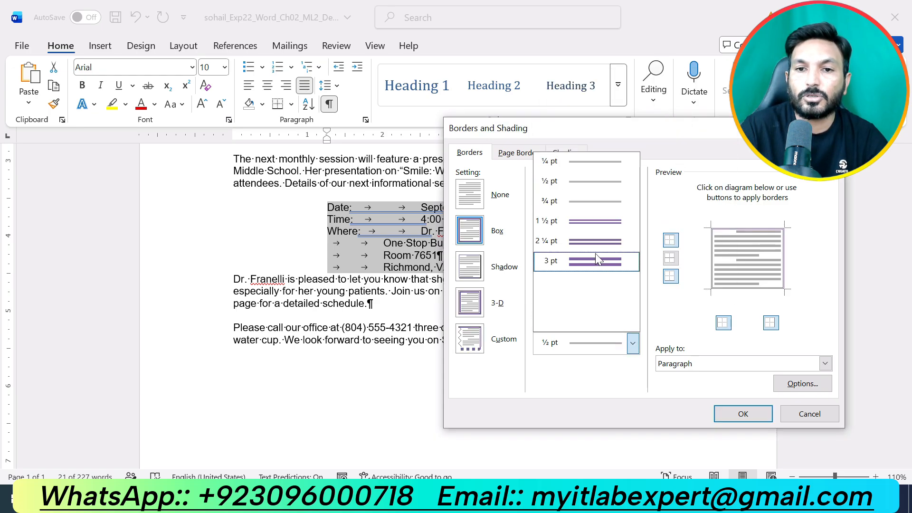
click(577, 205)
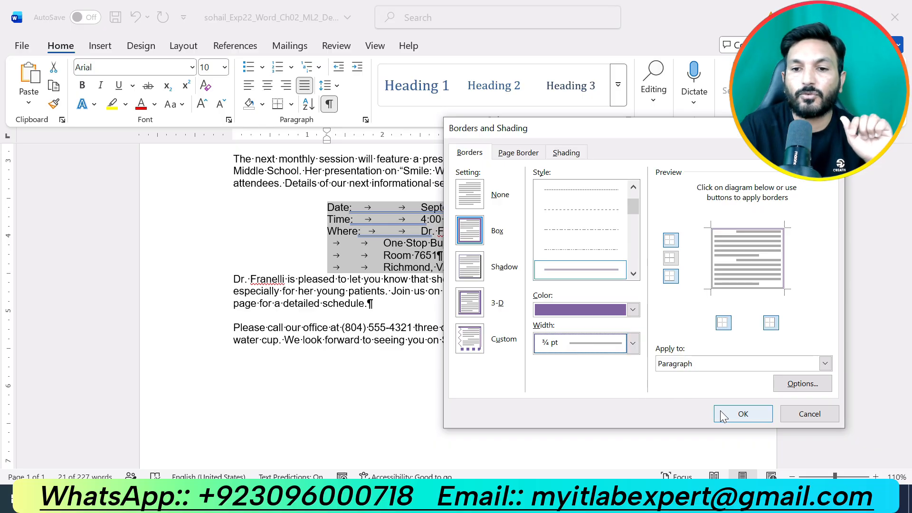
click(733, 417)
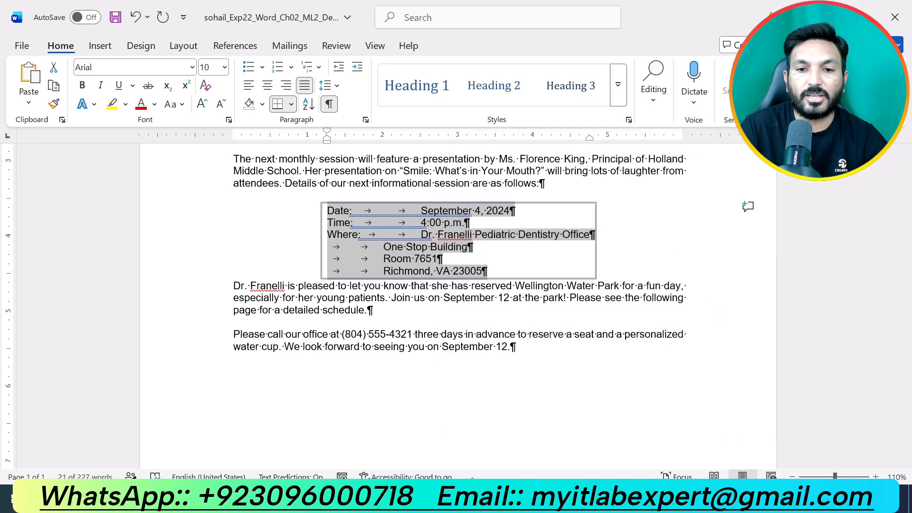
Step: Look up the shading requirement of instruction 5 in the instructions document and return to the letter
click(477, 498)
click(572, 265)
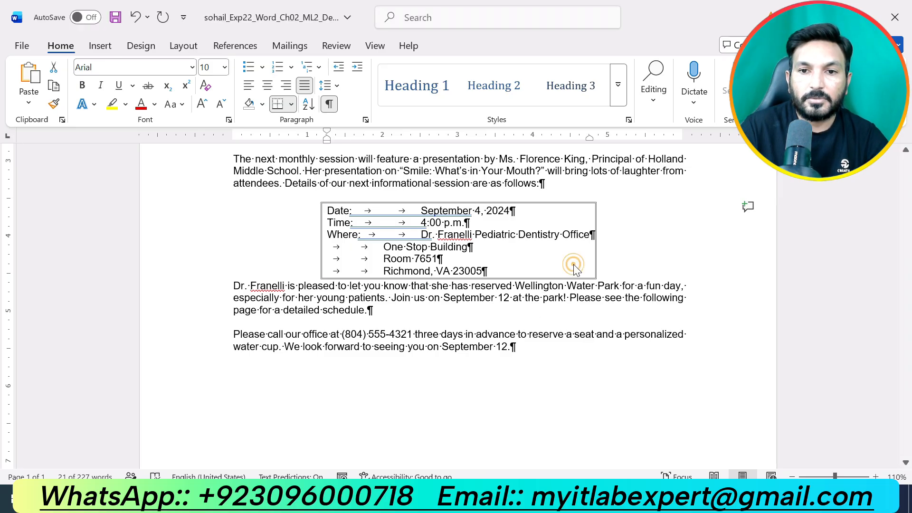
mouse_move(477, 497)
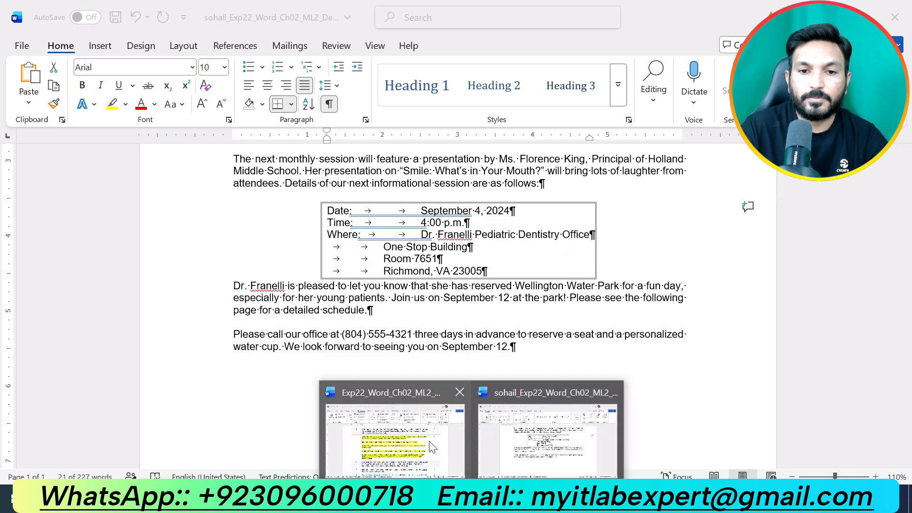
click(399, 446)
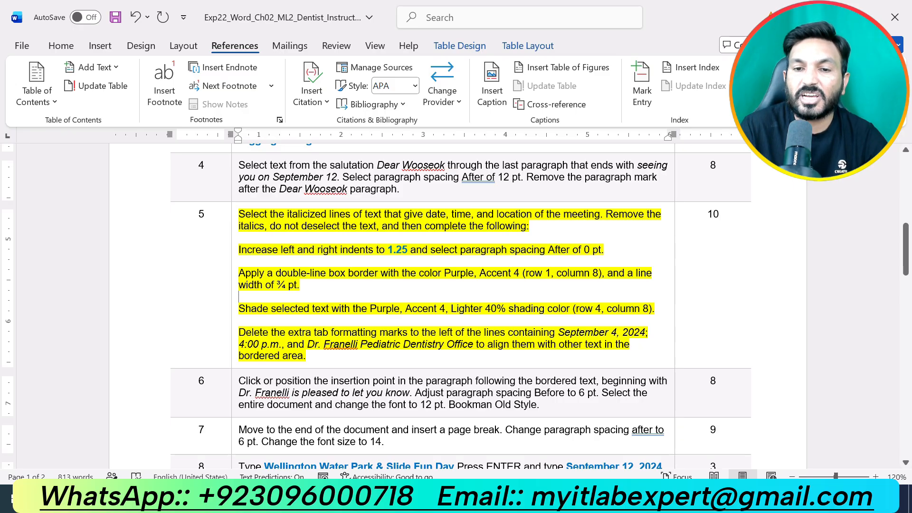
click(475, 501)
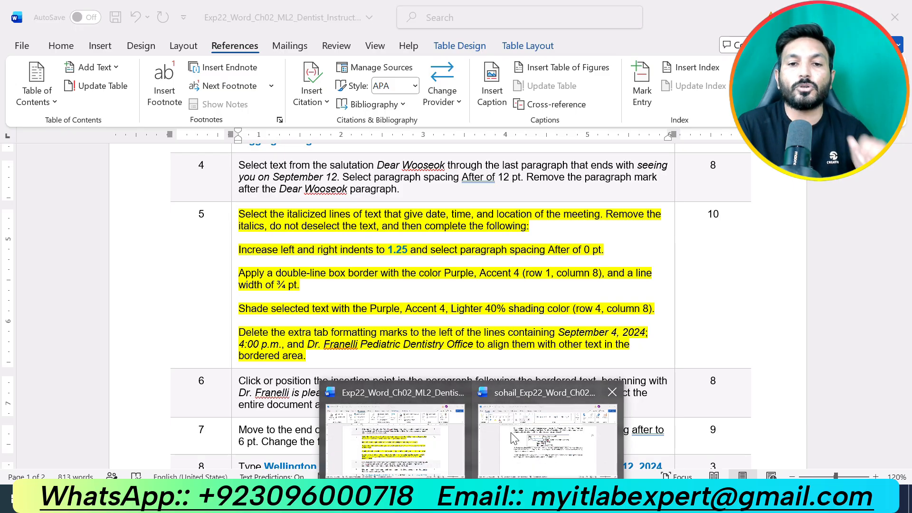
click(523, 435)
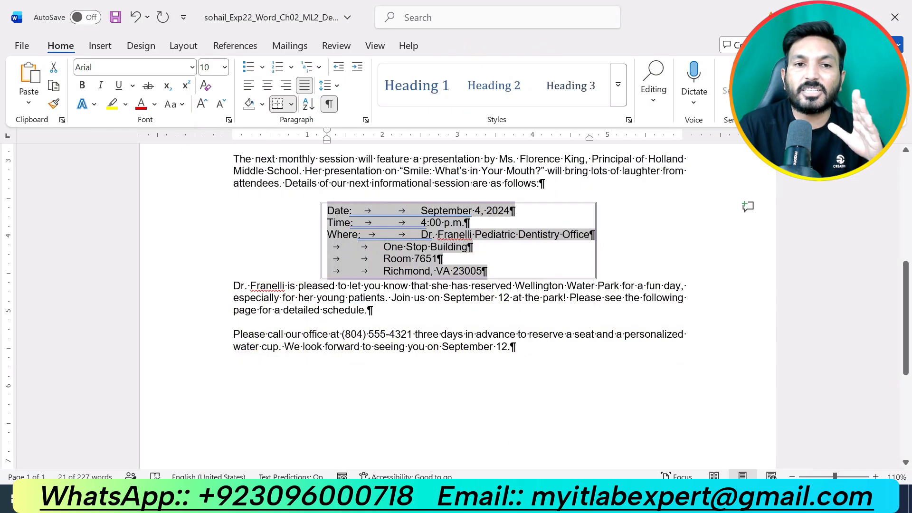
Step: Shade the bordered meeting paragraphs with a Purple, Accent 4, Lighter 40% fill and deselect them
click(292, 107)
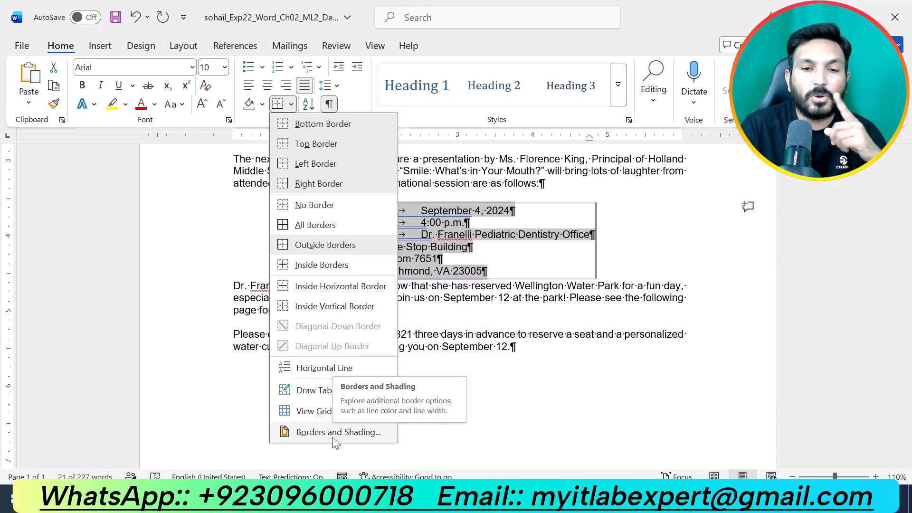
click(334, 438)
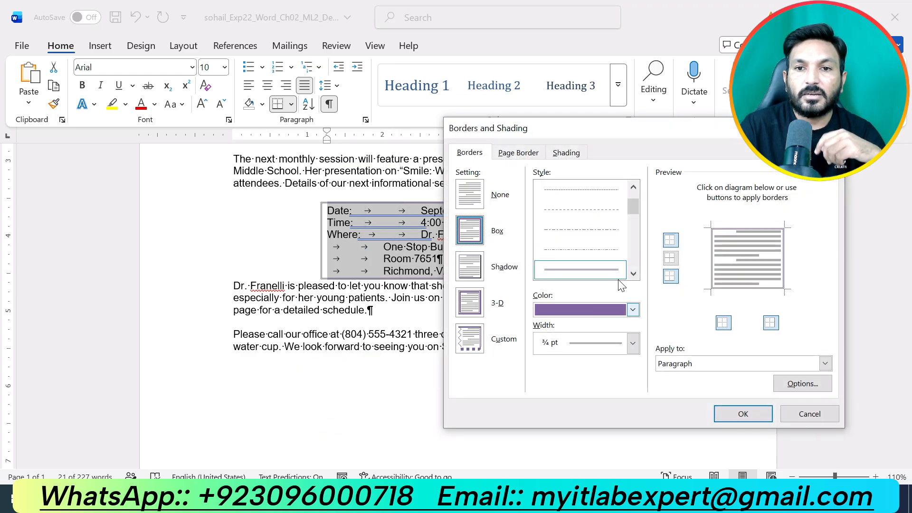
click(566, 153)
mouse_move(431, 505)
click(421, 445)
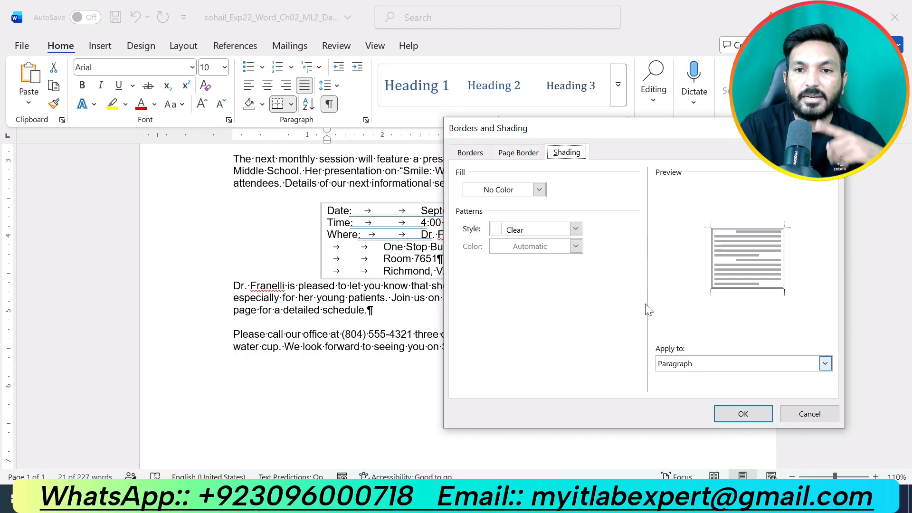
click(540, 191)
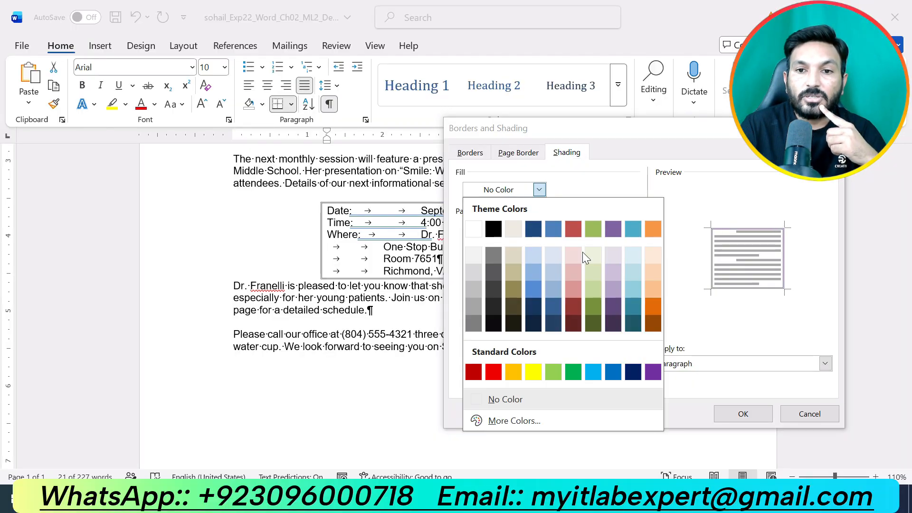
click(615, 287)
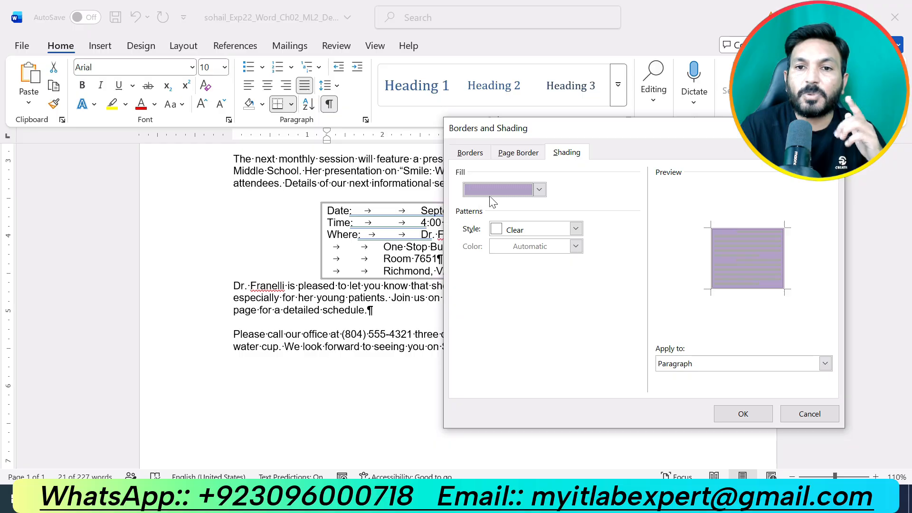
click(539, 190)
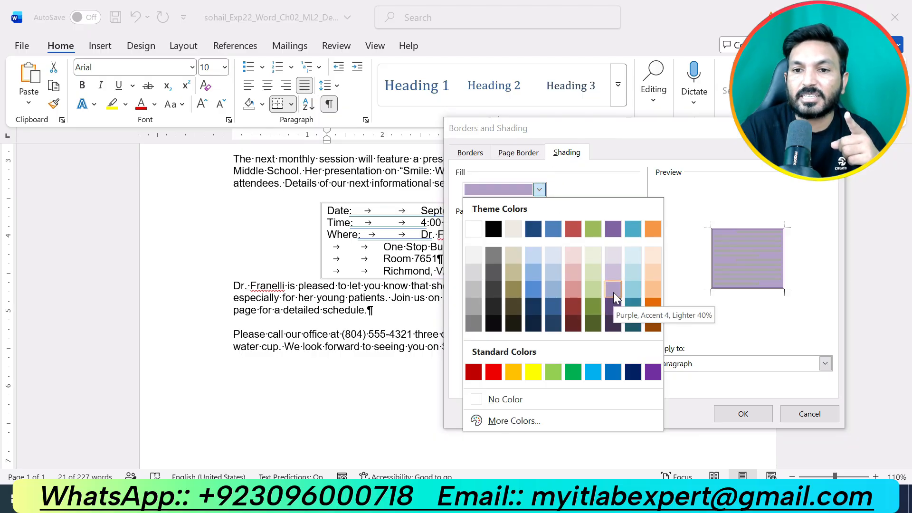
click(613, 290)
click(743, 414)
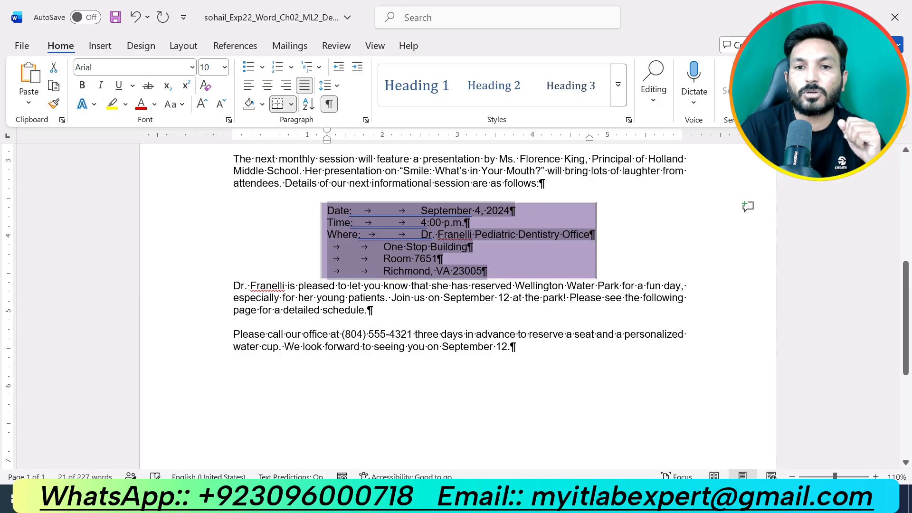
click(520, 360)
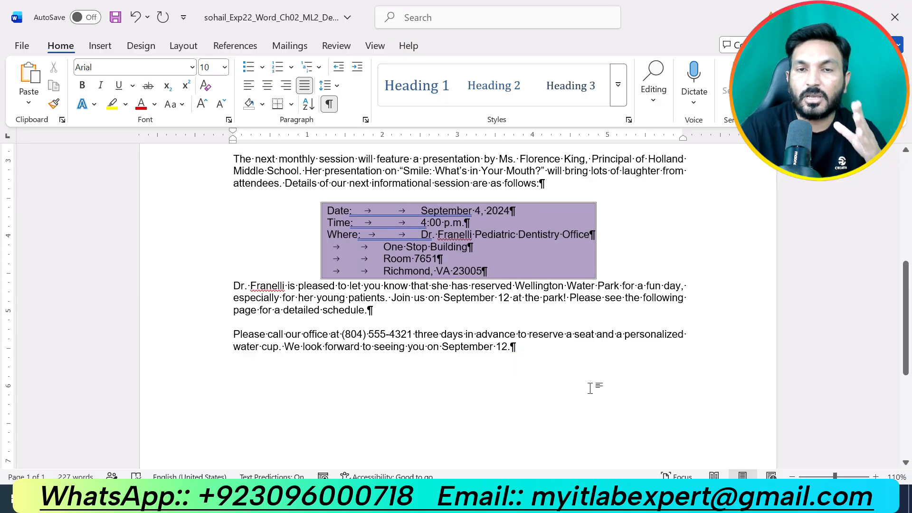
Step: Read the instruction 5 requirement about extra tab marks in the instructions document and return to the letter
click(468, 504)
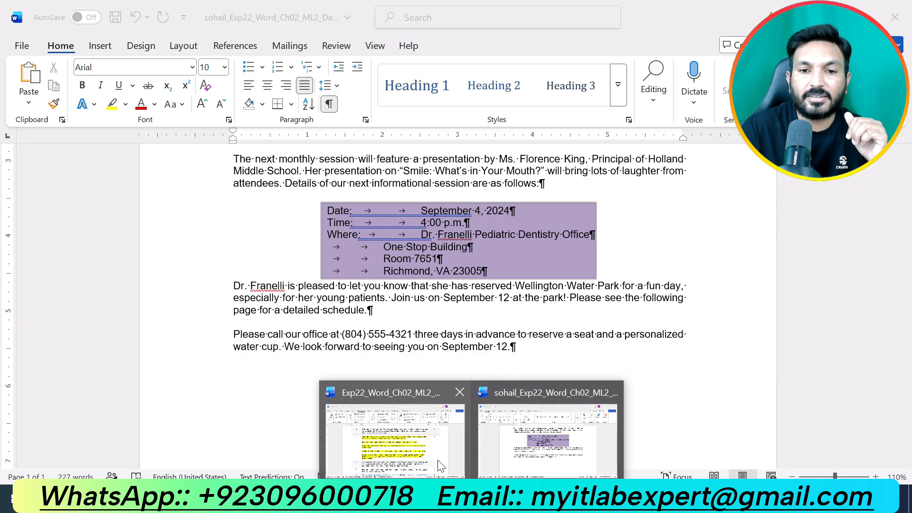
click(423, 447)
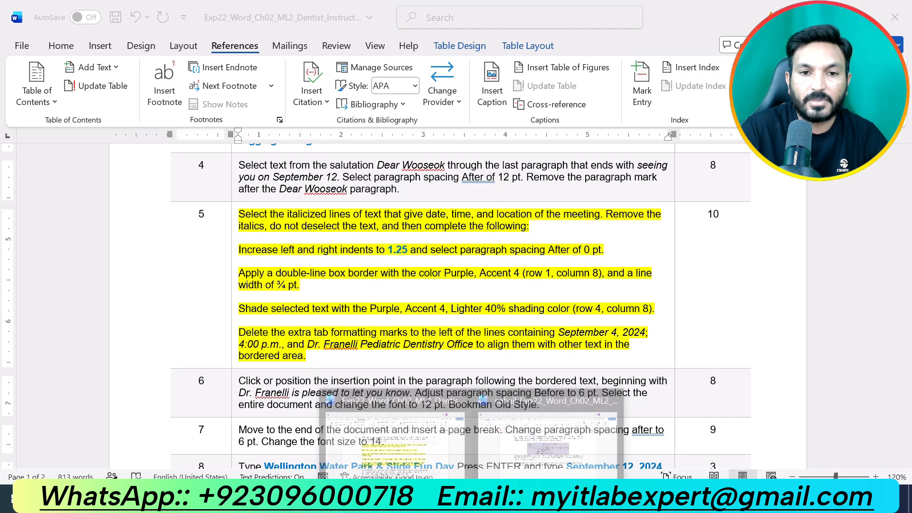
click(547, 430)
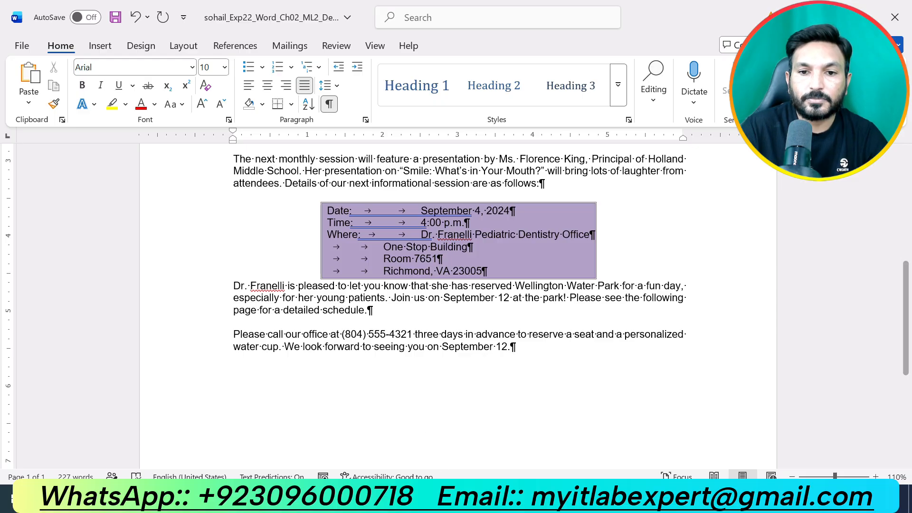
mouse_move(471, 503)
click(421, 442)
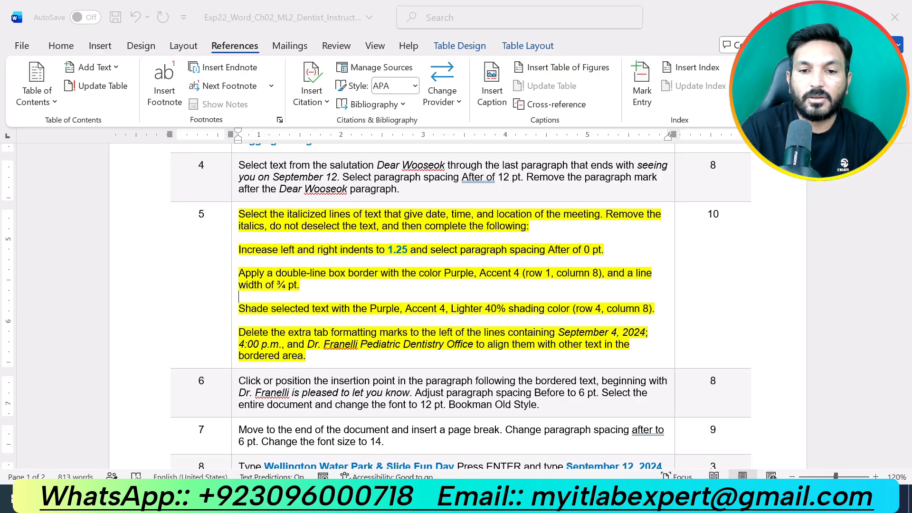
mouse_move(430, 504)
click(523, 435)
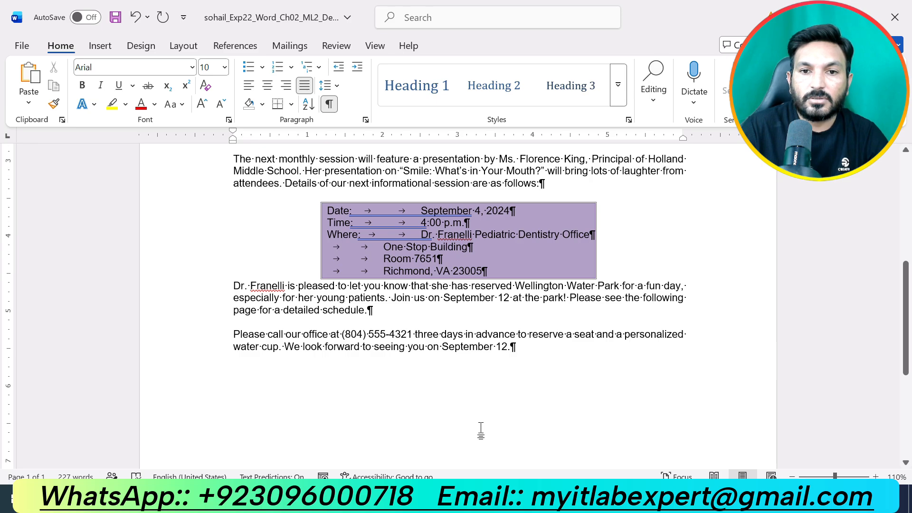
click(430, 505)
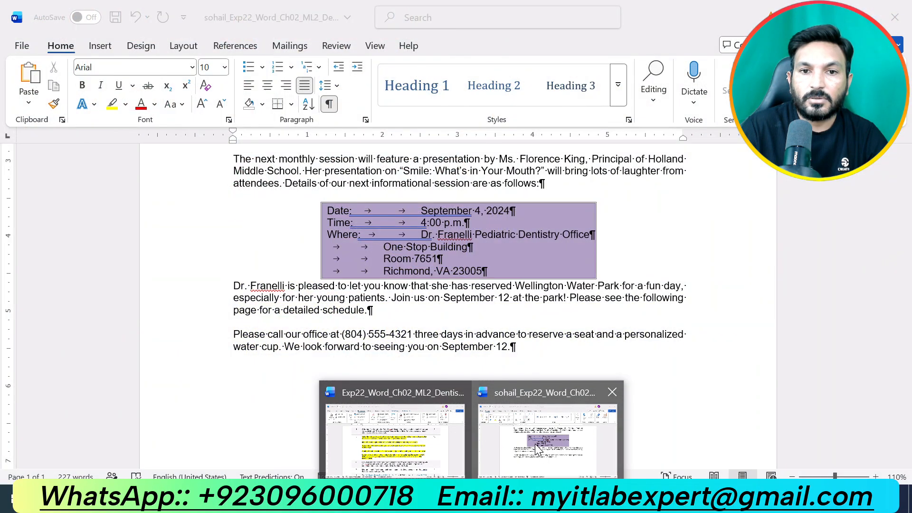
click(537, 449)
Step: Delete the extra tab mark before the date, the time and the dental office name in the Date, Time and Where lines
click(412, 216)
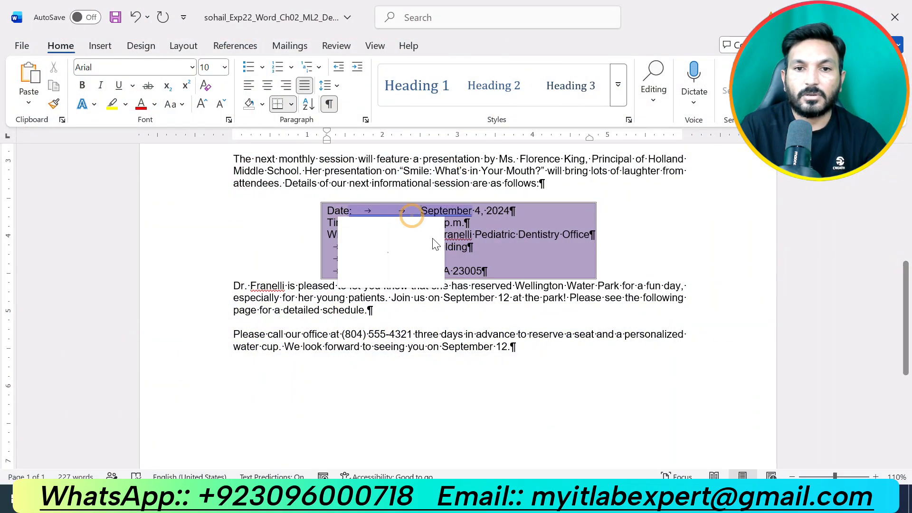
key(BackSpace)
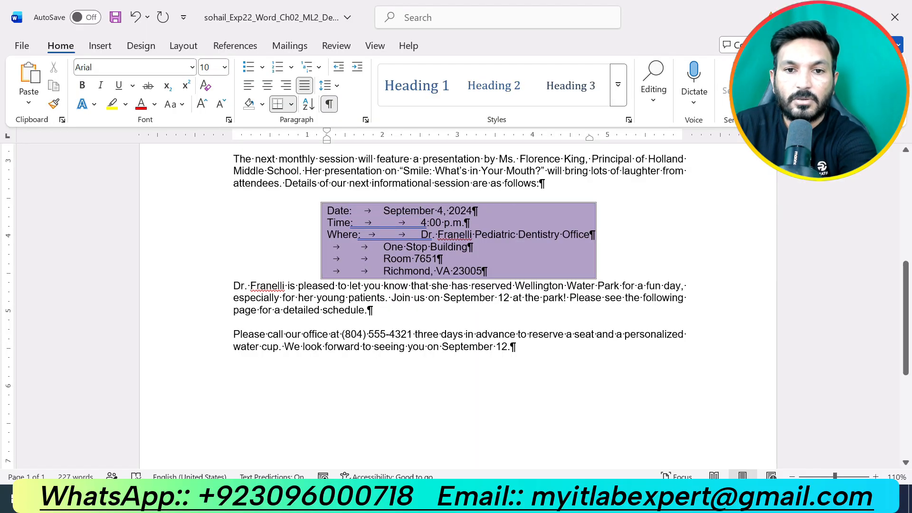
click(420, 222)
key(BackSpace)
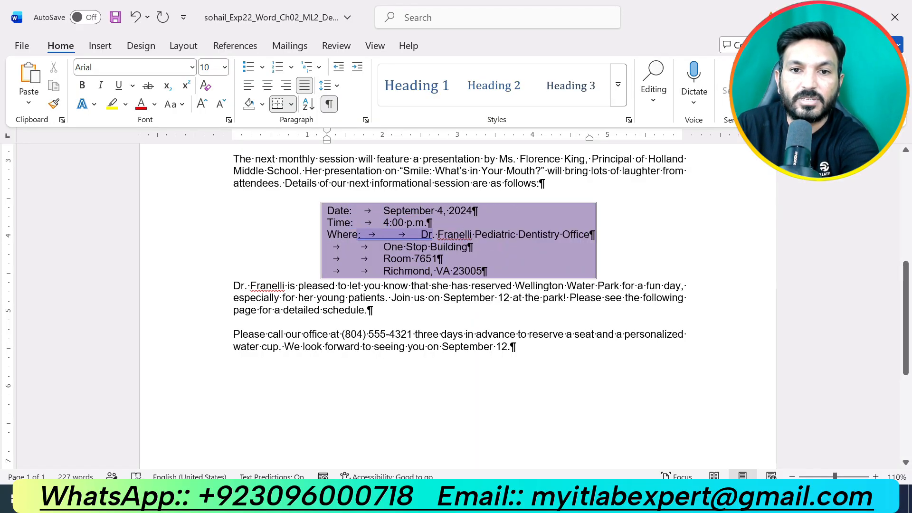
key(BackSpace)
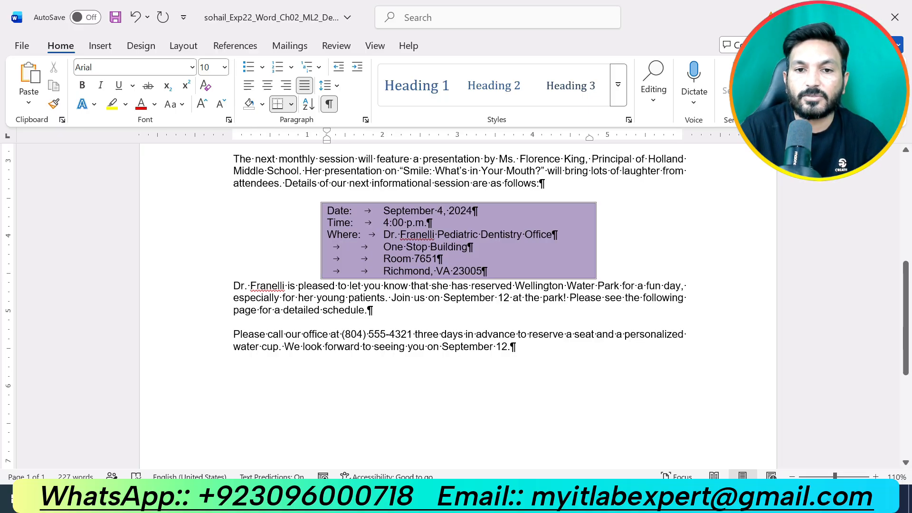
Step: In the instructions document, undo the yellow highlight on instruction 5 and highlight instruction 6 in yellow
click(430, 437)
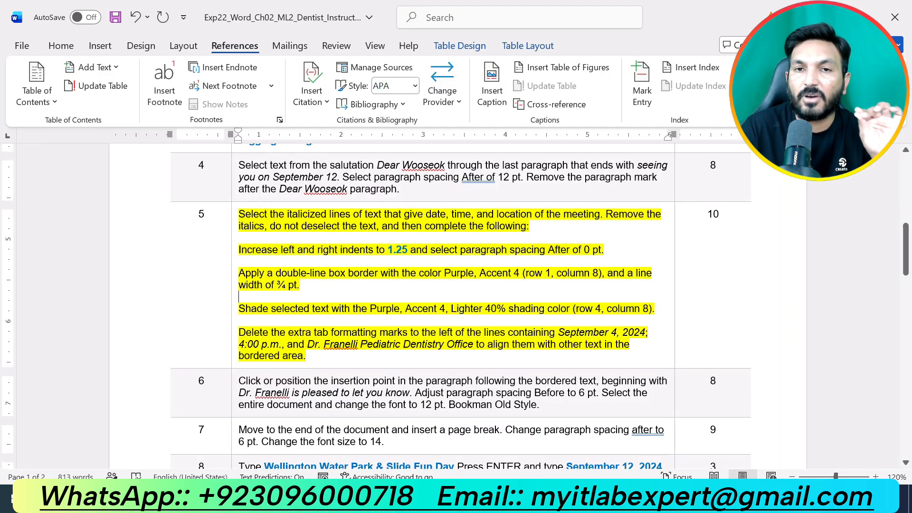
key(ctrl+z)
scroll(491, 338, down, 3)
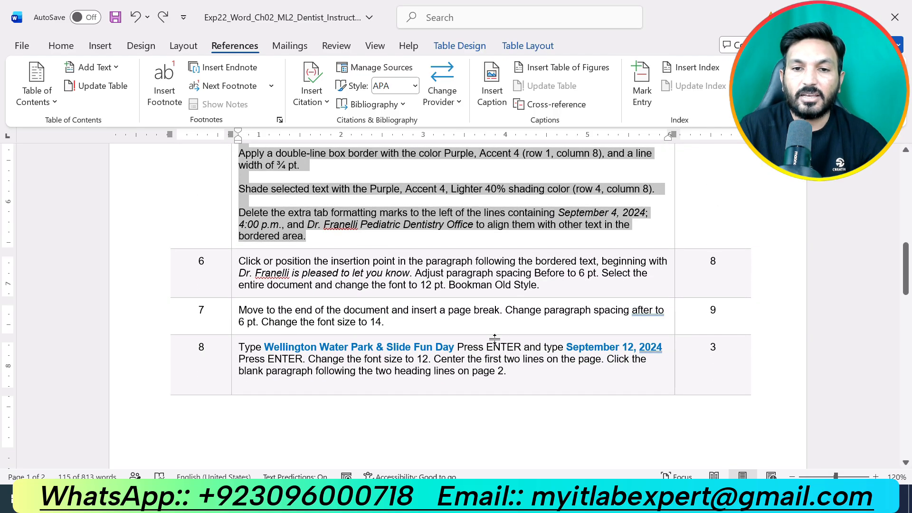
drag(556, 291, 226, 264)
drag(540, 285, 238, 261)
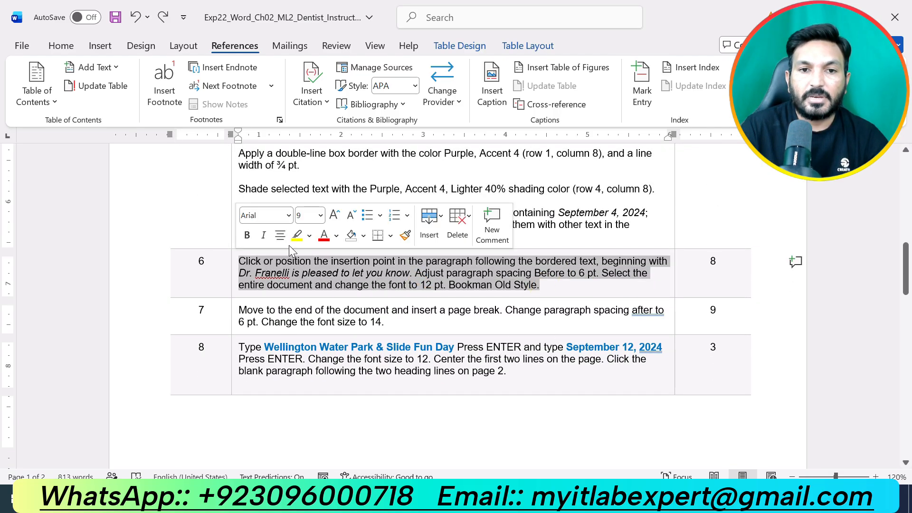
click(296, 235)
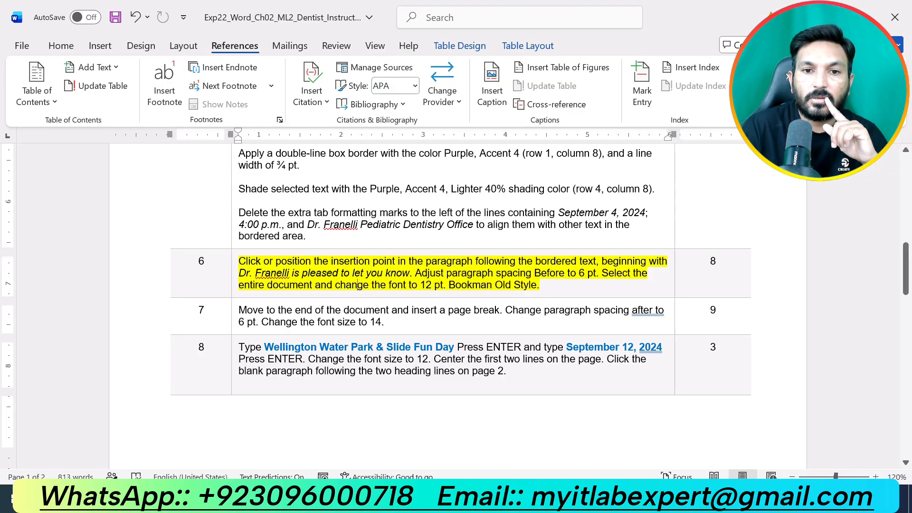
Step: Locate the paragraph following the bordered text in the letter and recheck the spacing requirement in instruction 6
click(471, 499)
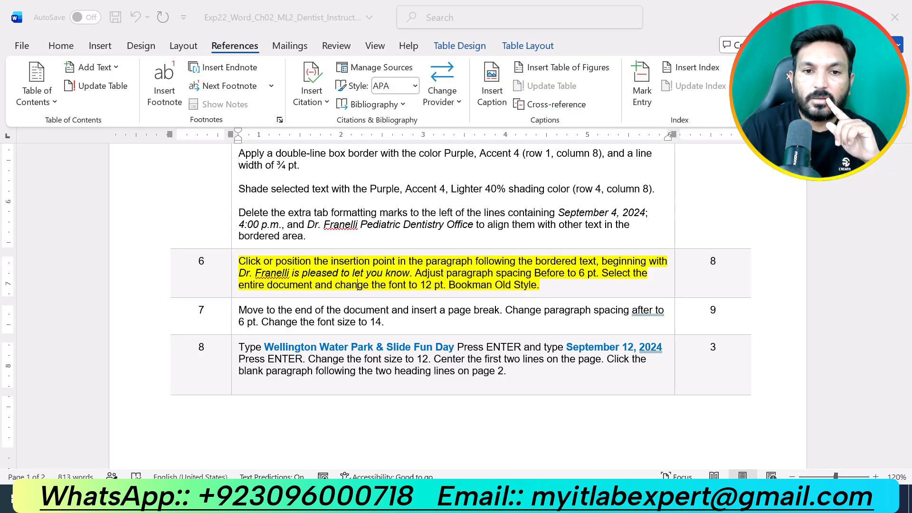
click(521, 434)
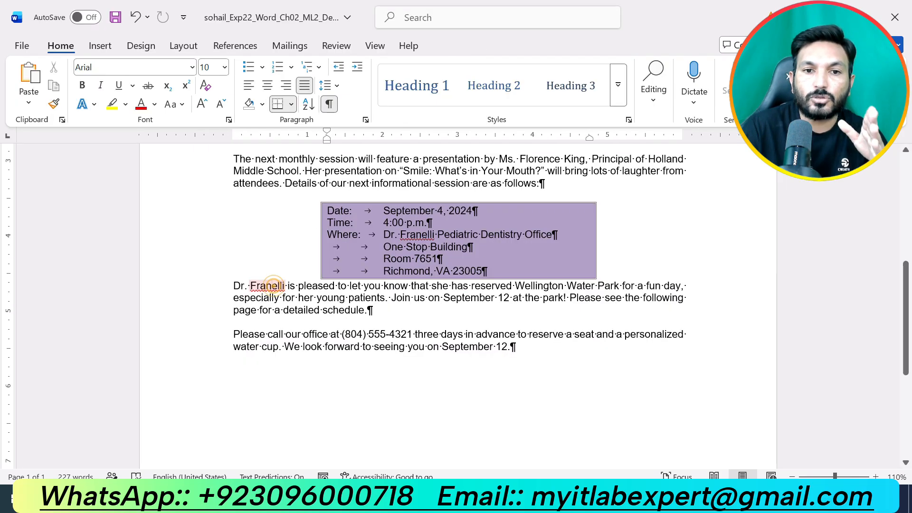
click(268, 286)
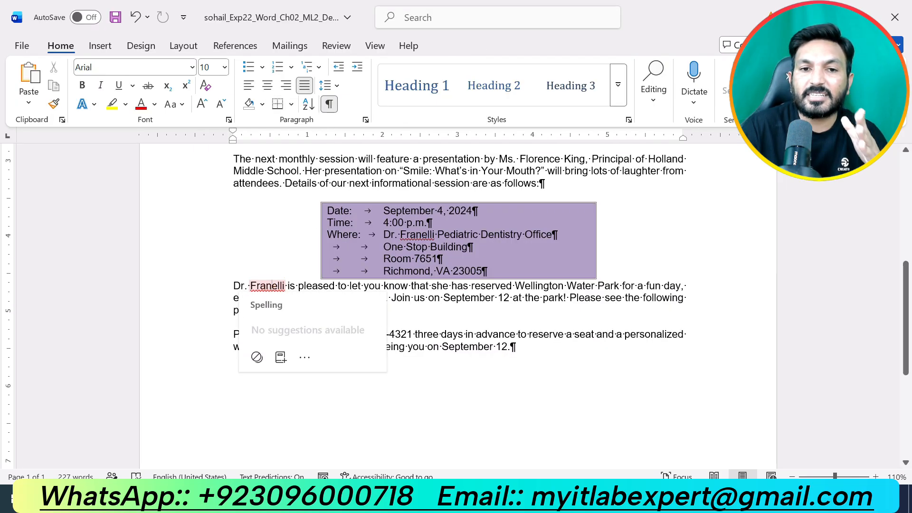
click(424, 293)
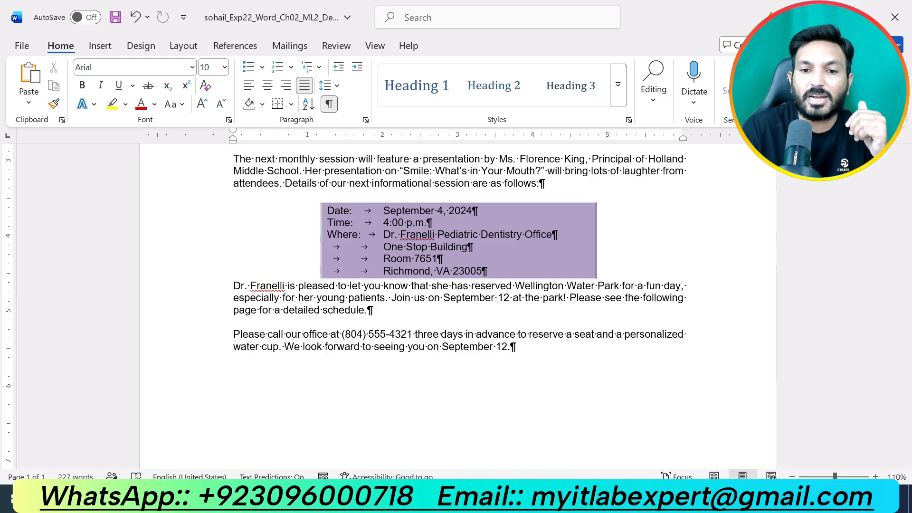
mouse_move(499, 503)
click(405, 433)
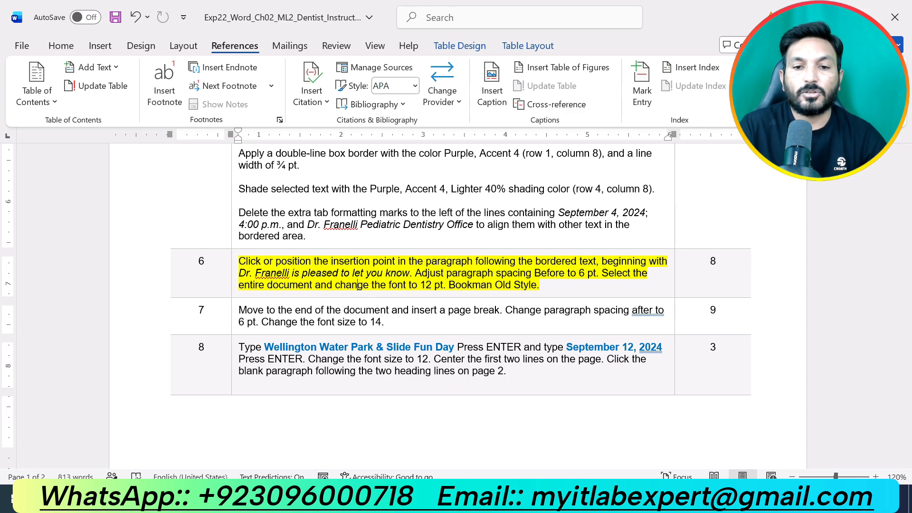
click(471, 498)
click(512, 449)
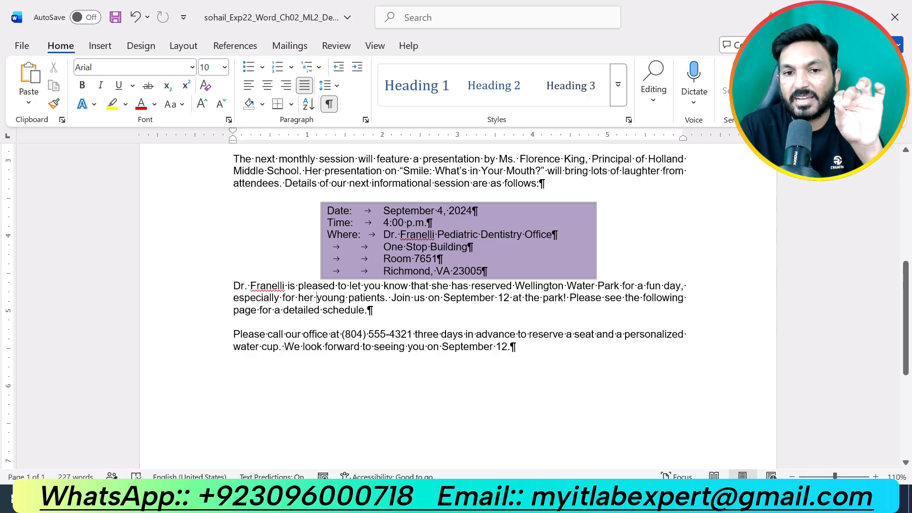
Step: Set paragraph spacing Before to 6 pt for the paragraph directly below the bordered meeting lines
click(305, 297)
click(46, 46)
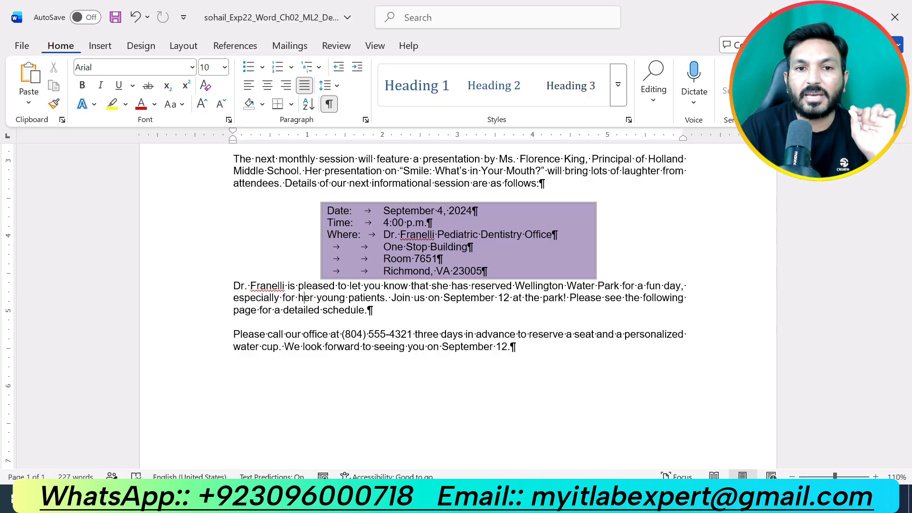
click(365, 120)
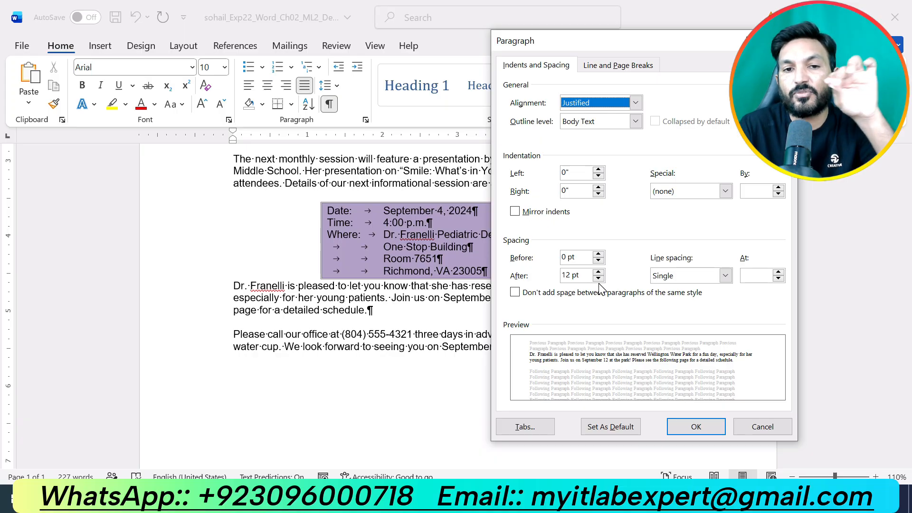
click(599, 254)
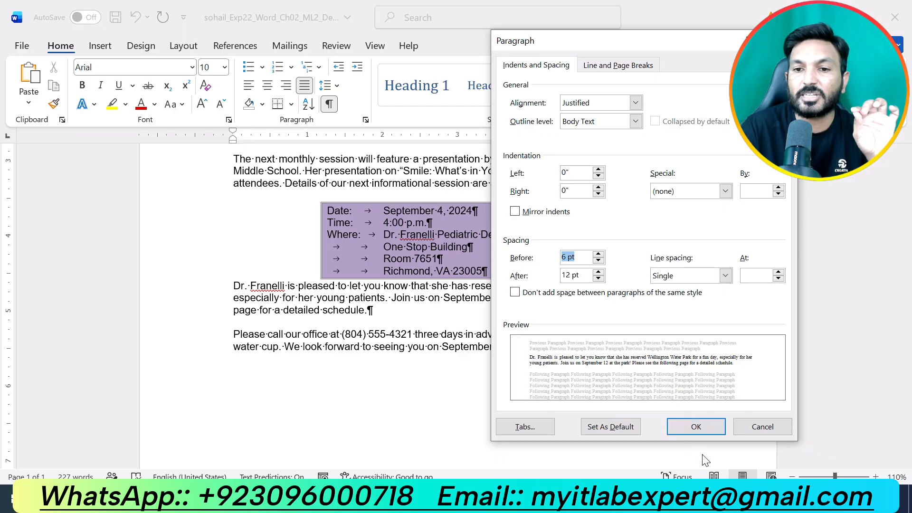
click(696, 428)
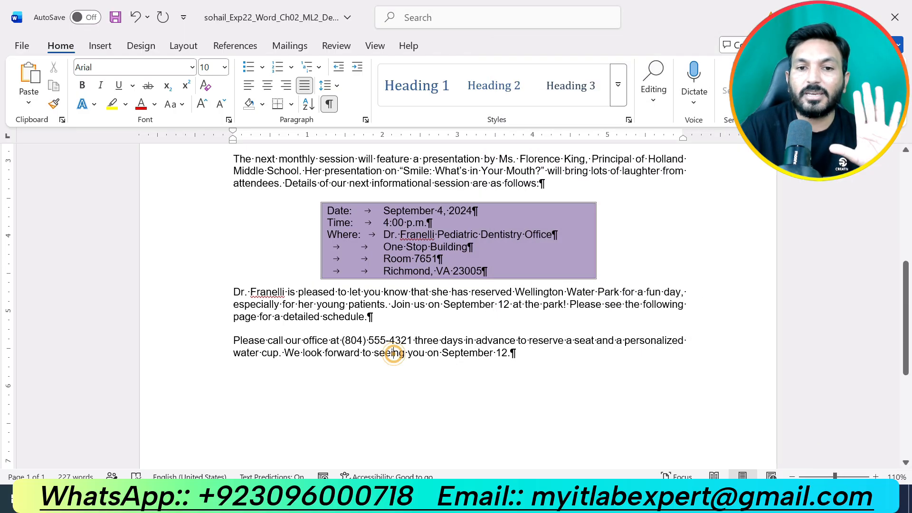
Step: Recheck the font requirement in instruction 6 and set the font size of the entire letter to 12 pt
scroll(393, 463, up, 3)
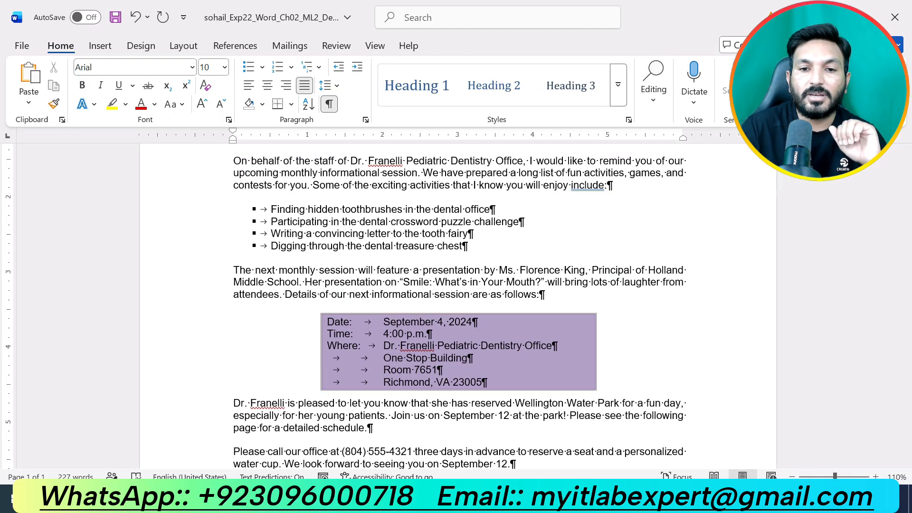
mouse_move(471, 504)
click(427, 449)
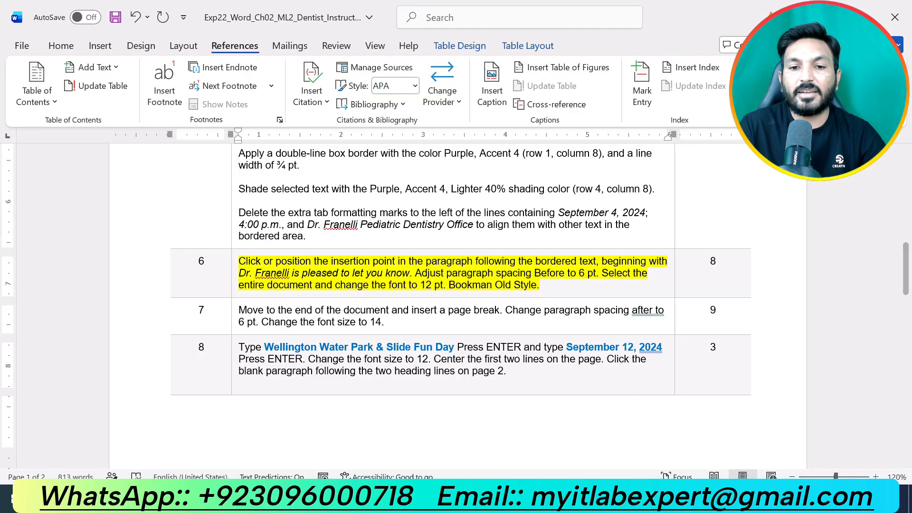
mouse_move(471, 505)
click(566, 428)
key(ctrl+a)
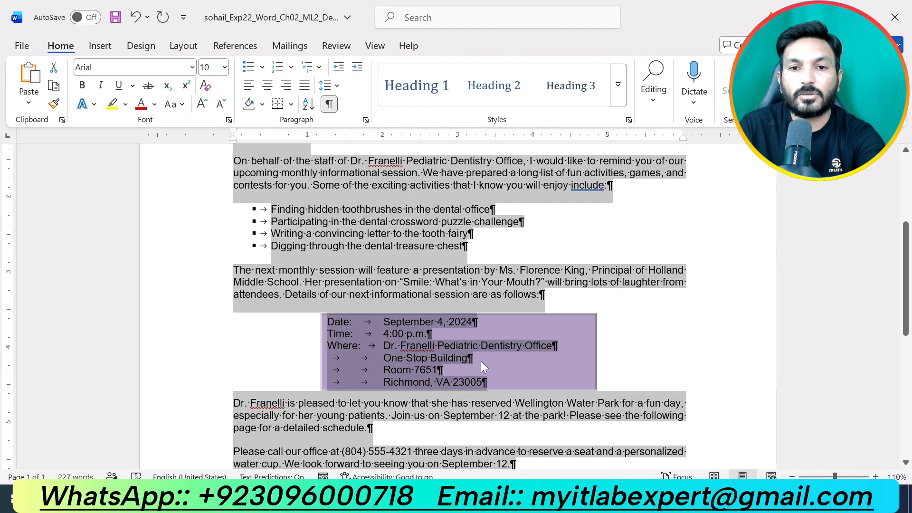
scroll(591, 389, up, 5)
scroll(591, 395, down, 6)
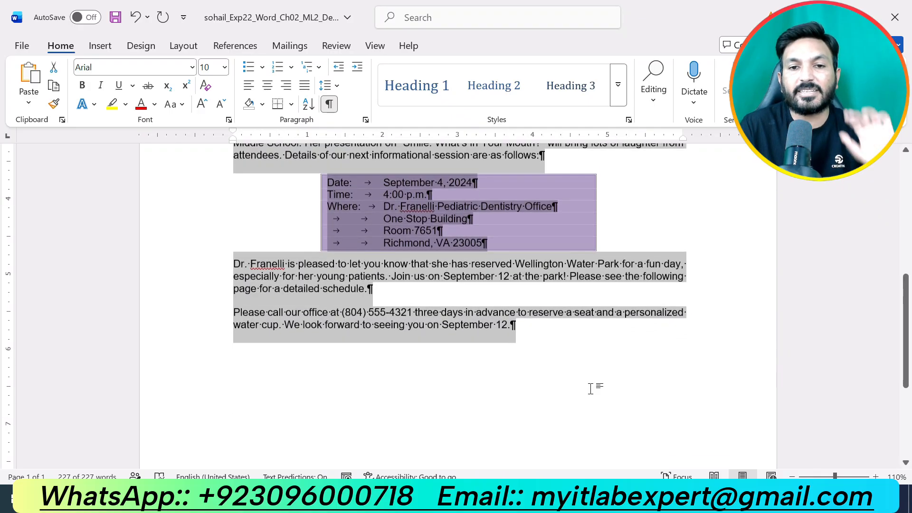
scroll(586, 397, up, 6)
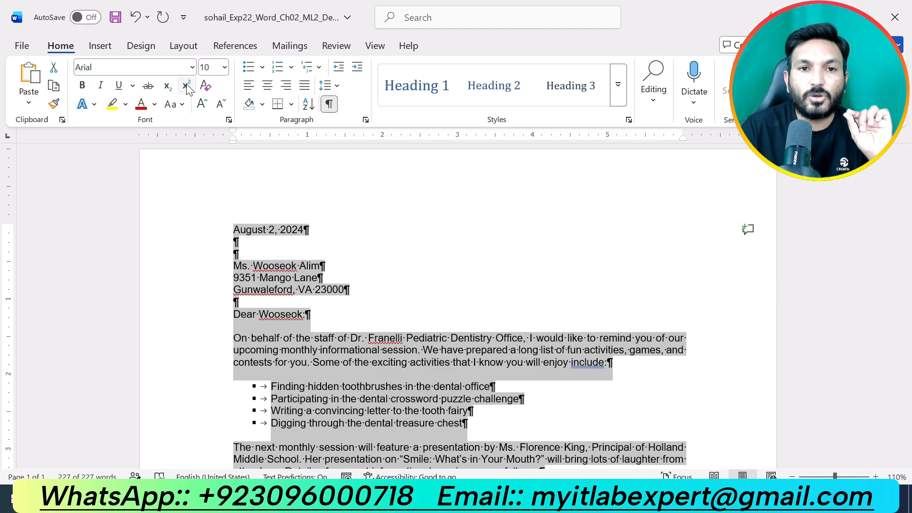
click(225, 67)
click(210, 157)
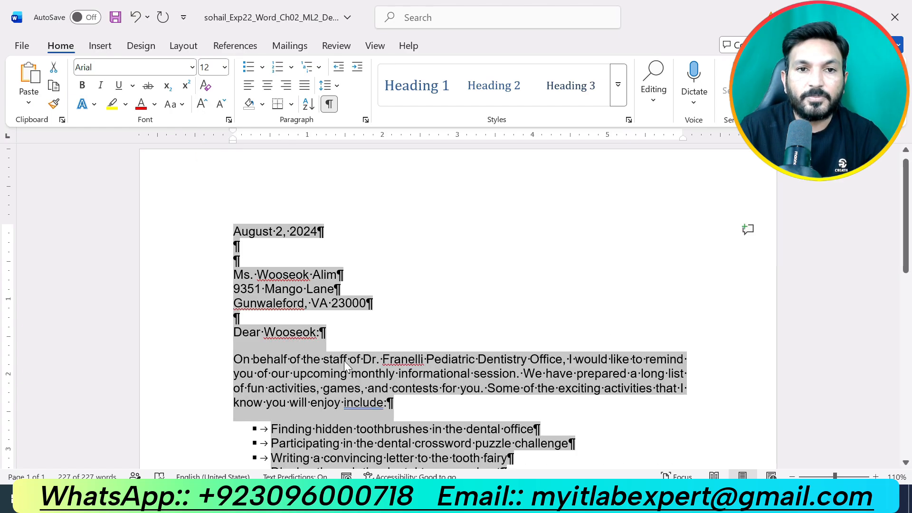
Step: Change the font of the entire letter to Bookman Old Style and review the reformatted text
click(192, 69)
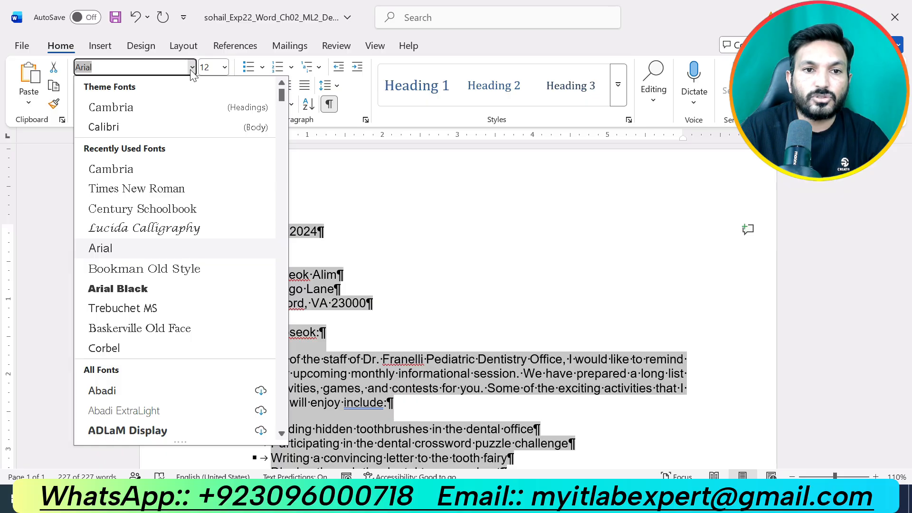
text(Bookman Old Style)
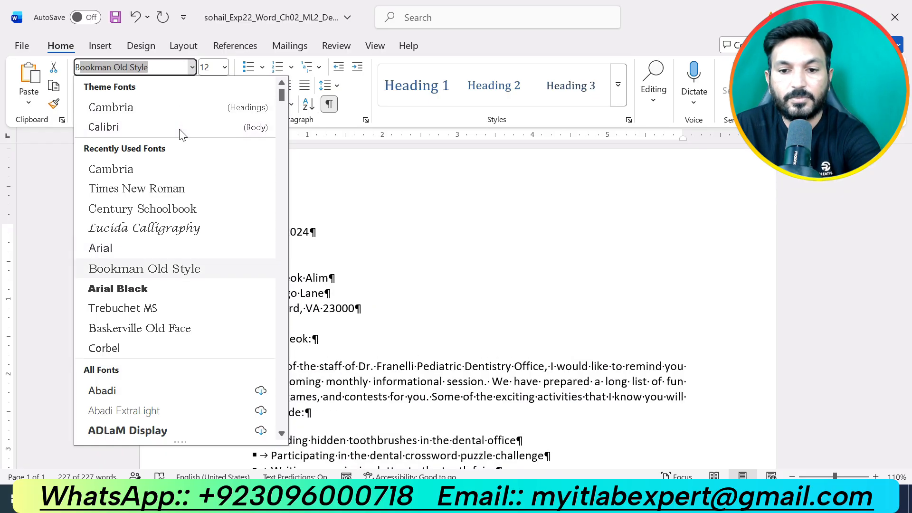
key(Return)
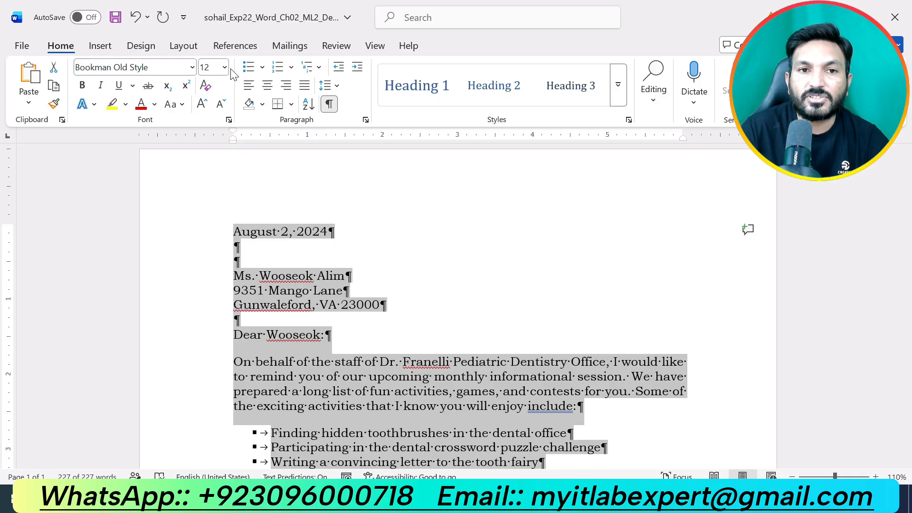
click(464, 322)
scroll(464, 321, down, 7)
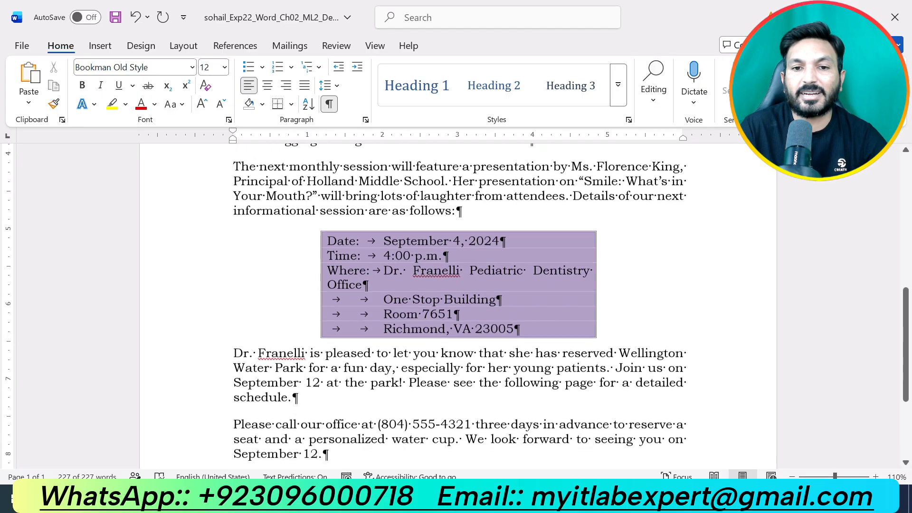
scroll(459, 304, up, 6)
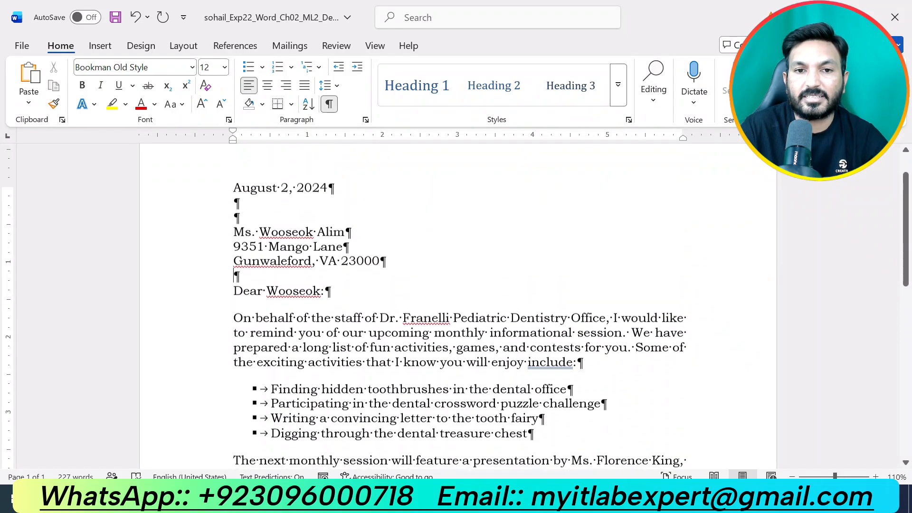
Step: In the instructions document, remove the highlight from instruction 6 and highlight instruction 7 in yellow
click(417, 427)
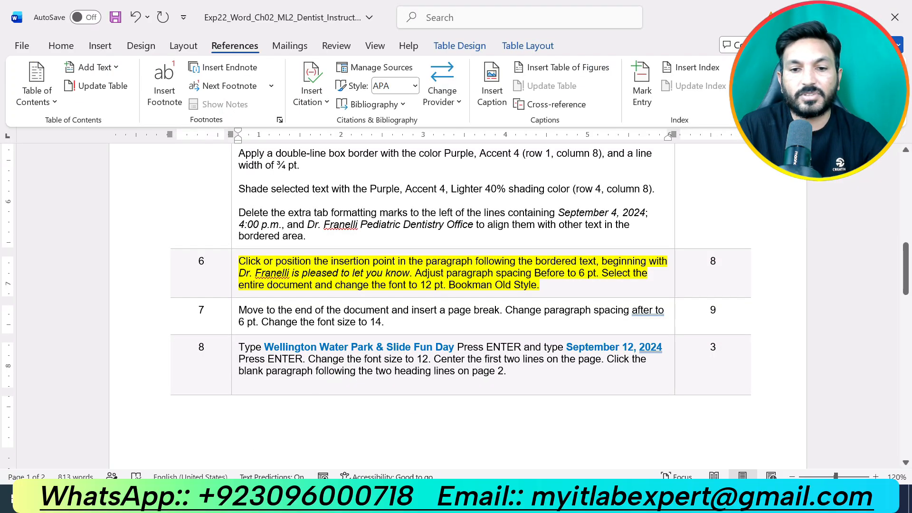
triple_click(358, 285)
scroll(774, 444, down, 2)
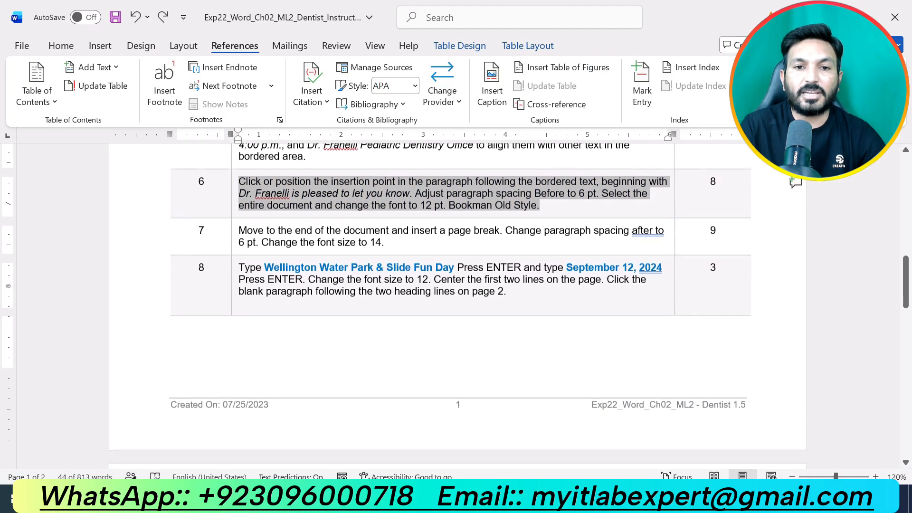
triple_click(399, 235)
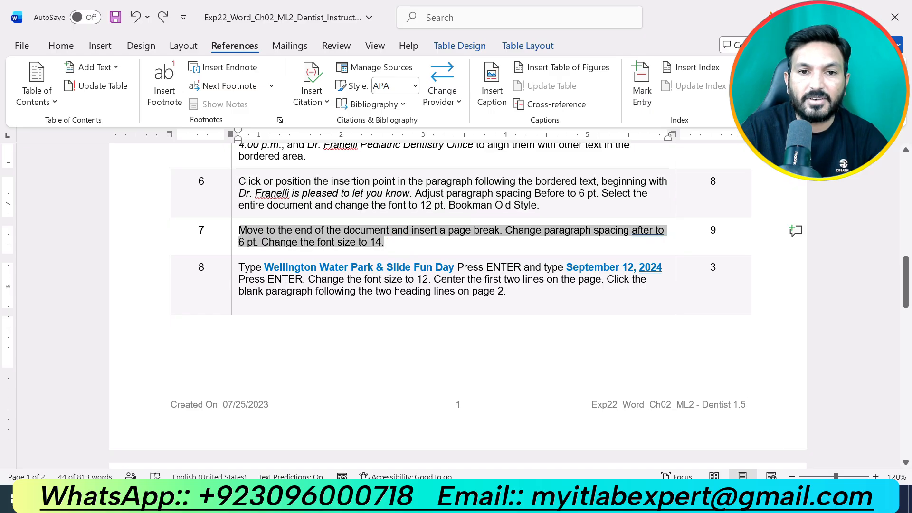
click(299, 199)
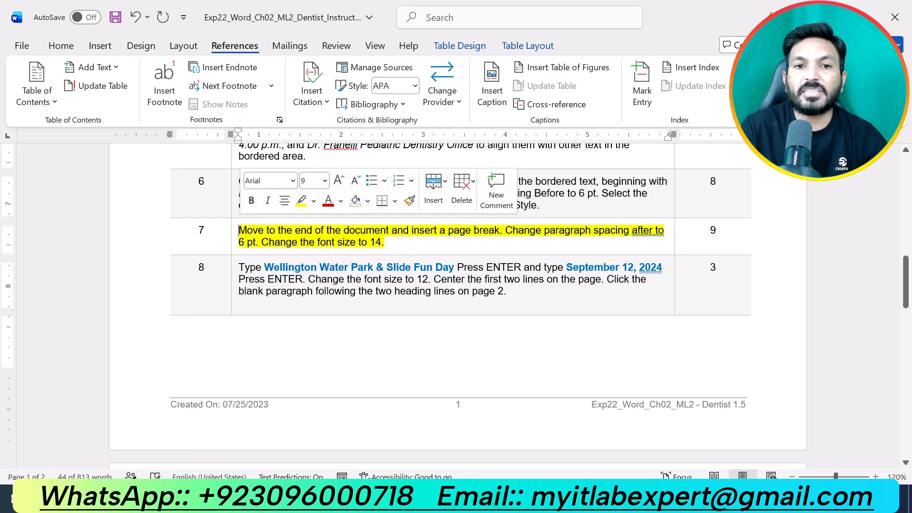
click(345, 243)
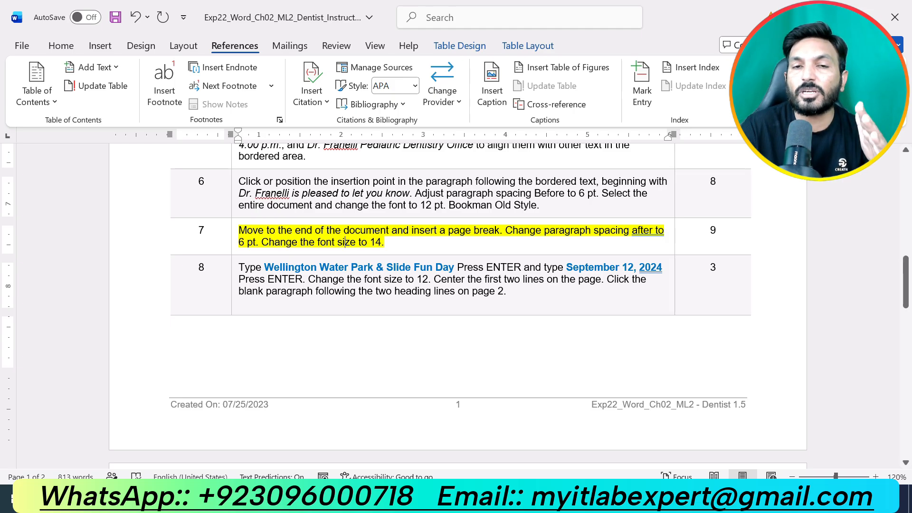
Step: Return to the letter and insert a page break after its last sentence, at the end of the document
mouse_move(475, 504)
click(528, 449)
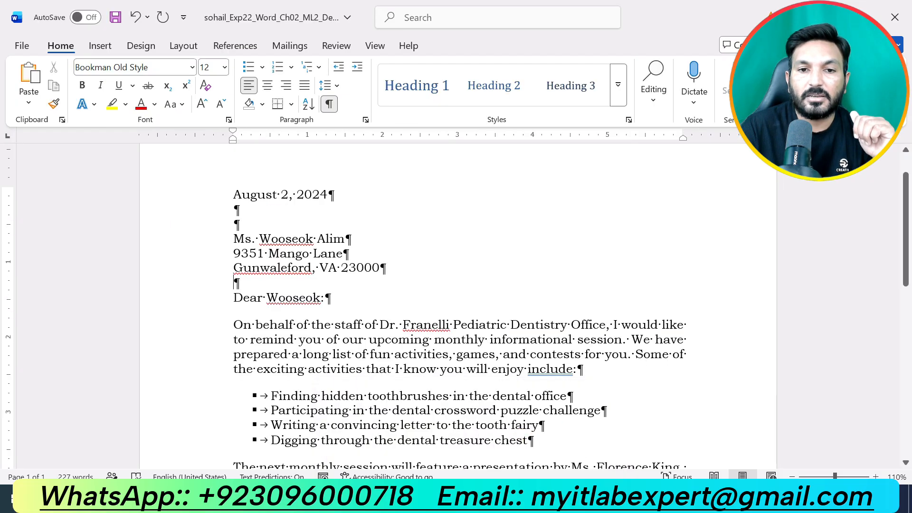
scroll(456, 299, down, 7)
click(236, 284)
click(360, 275)
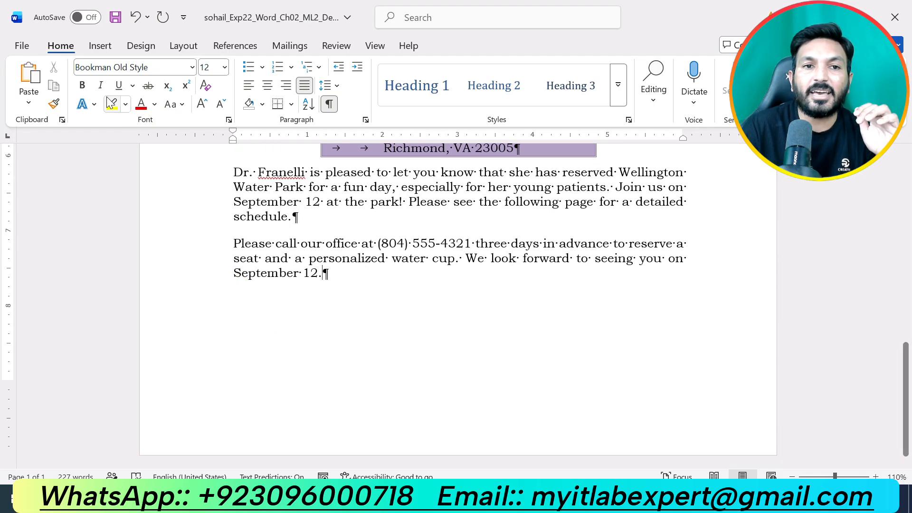
click(101, 45)
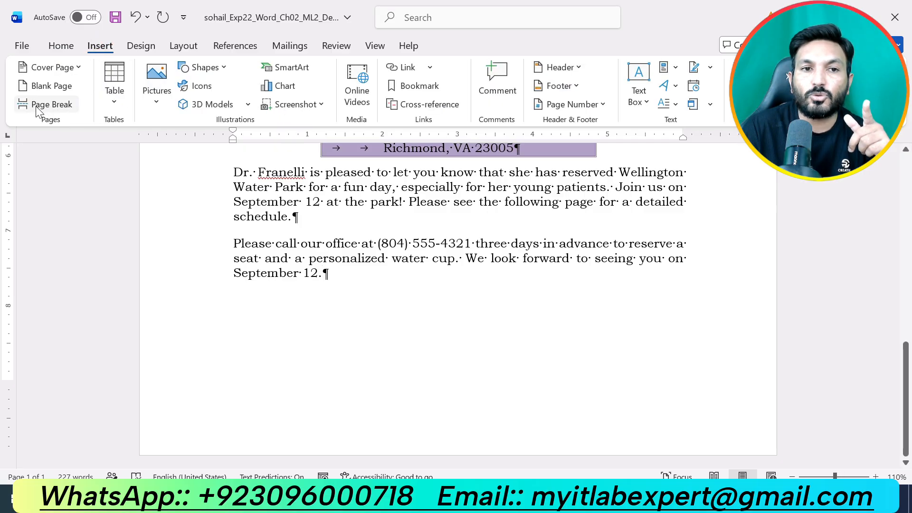
click(51, 110)
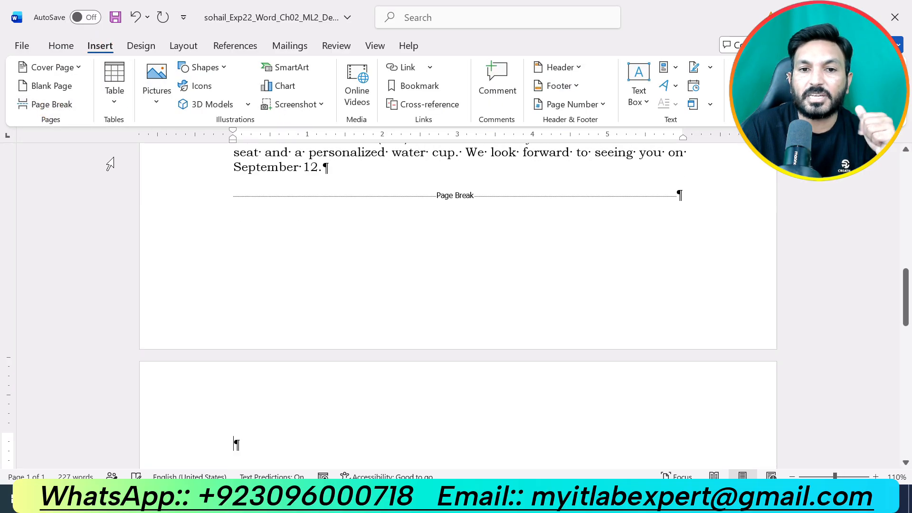
scroll(386, 351, down, 3)
scroll(386, 360, down, 3)
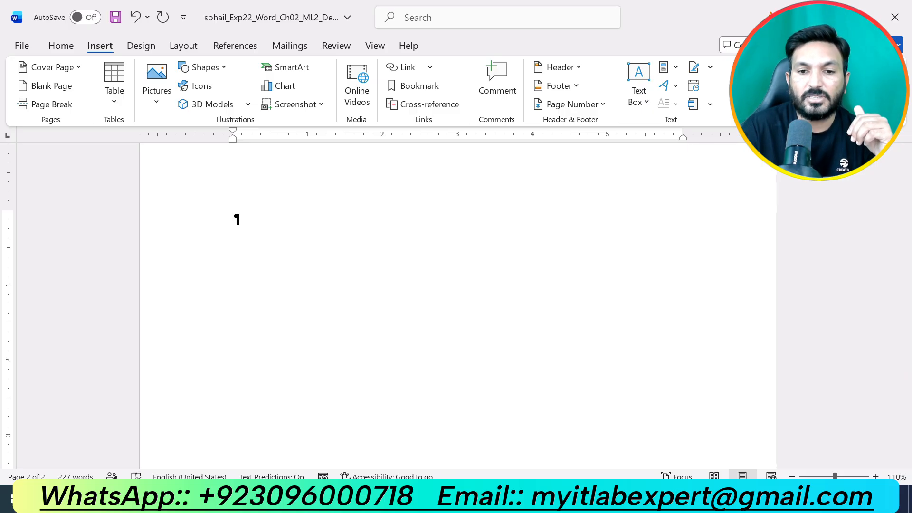
Step: Recheck instruction 7, then set the blank page 2 paragraph's spacing After to 6 pt and its font size to 14
click(471, 498)
click(433, 450)
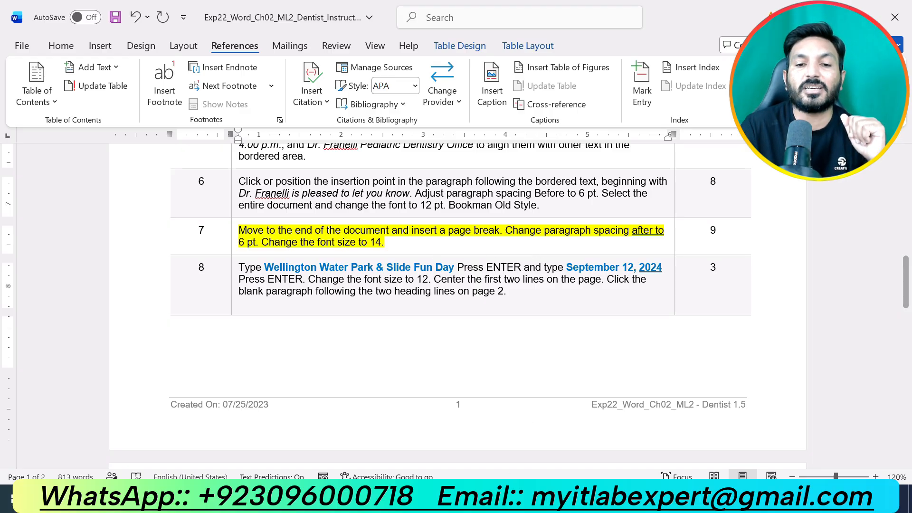
click(472, 498)
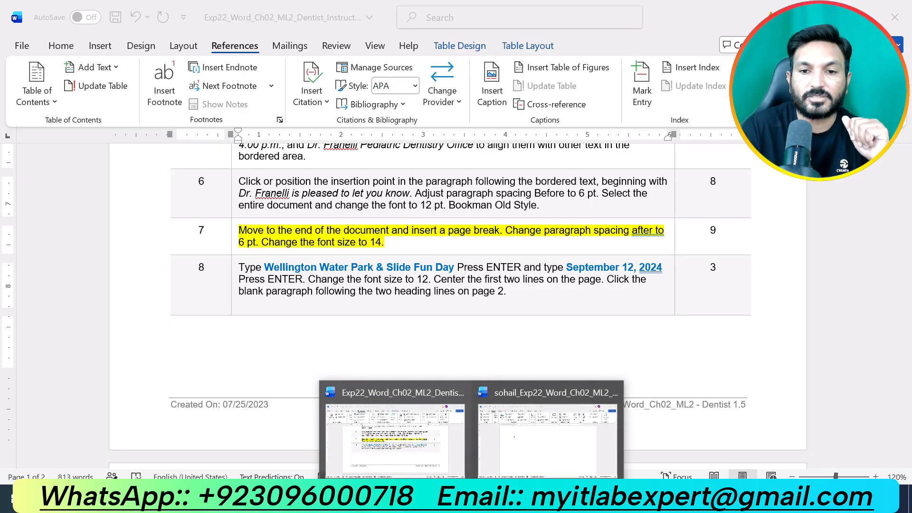
click(548, 432)
click(58, 48)
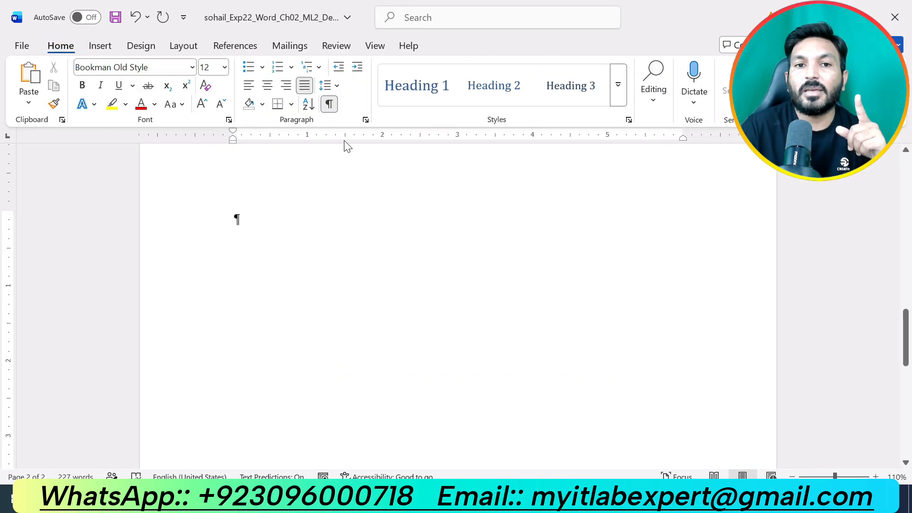
click(367, 121)
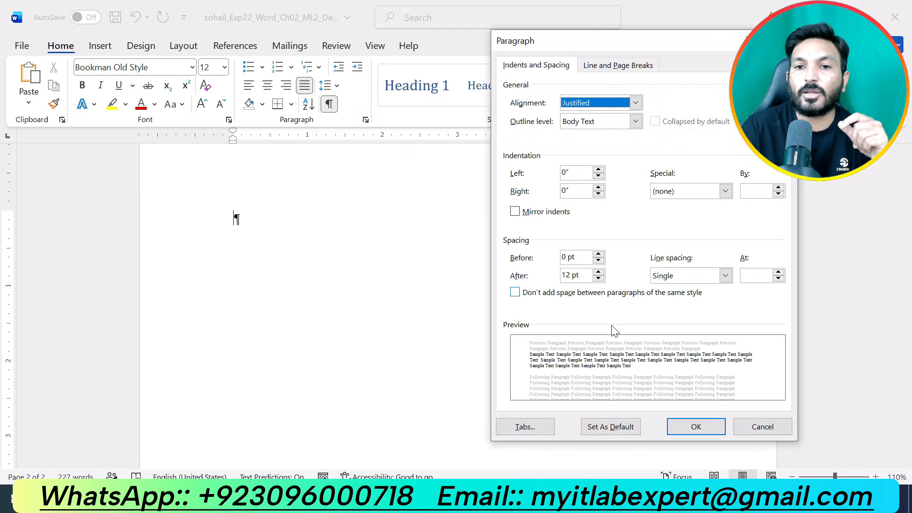
click(599, 279)
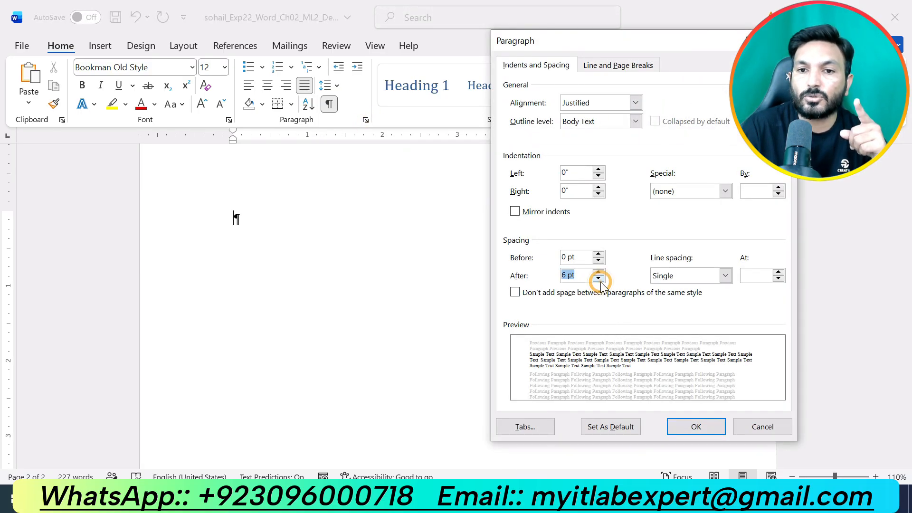
click(693, 426)
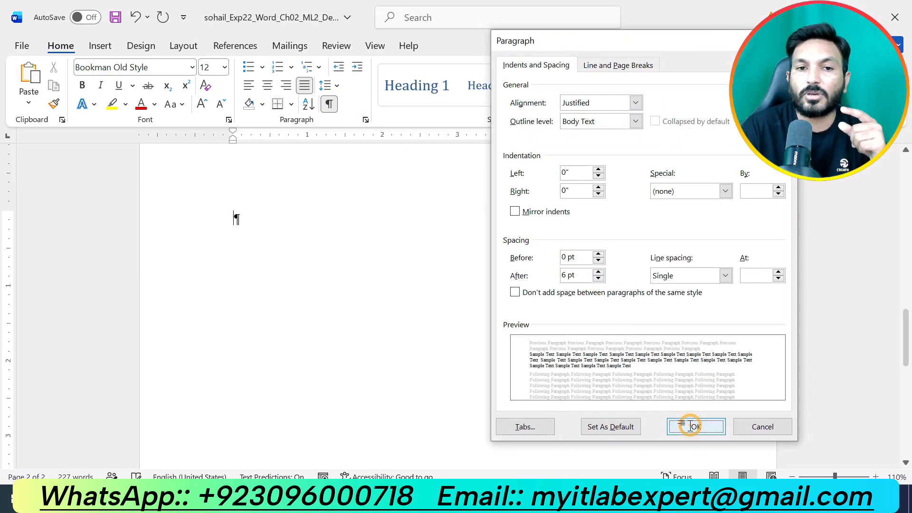
click(225, 67)
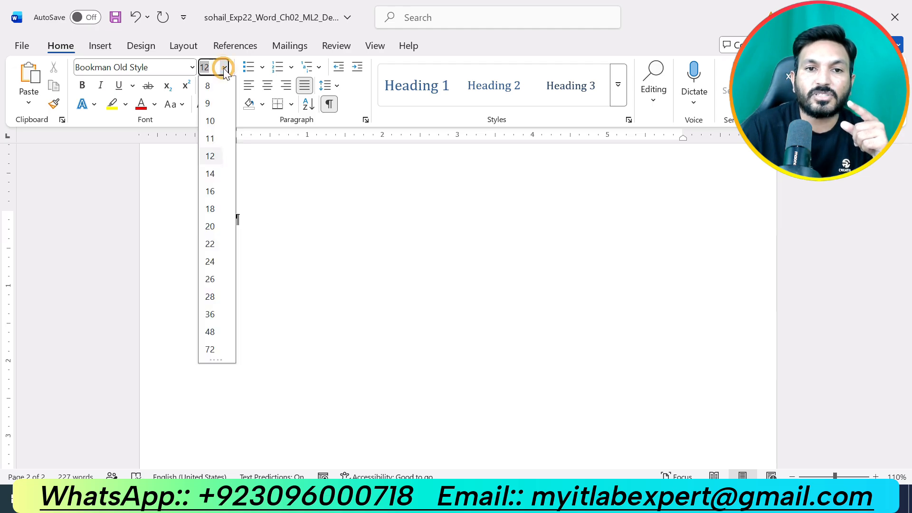
click(215, 173)
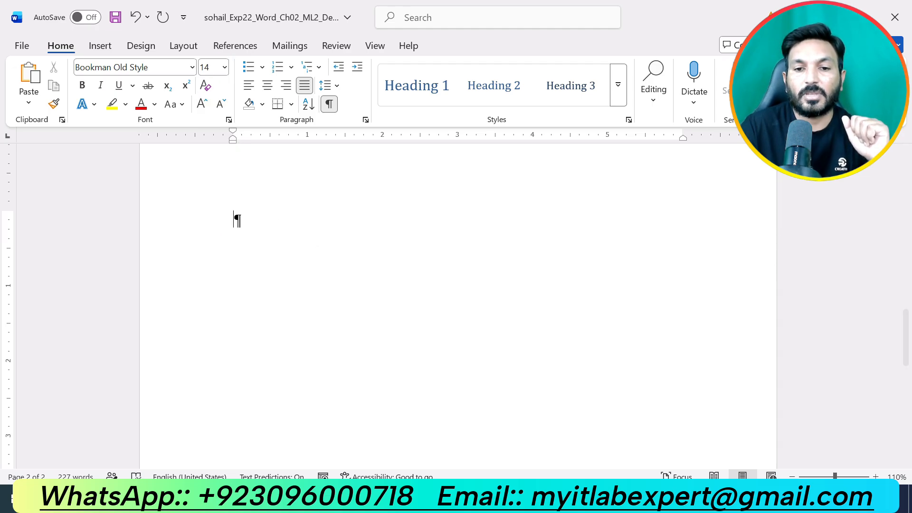
Step: In the instructions document, remove the highlight from instruction 7 and highlight instruction 8 in yellow
mouse_move(473, 502)
click(418, 435)
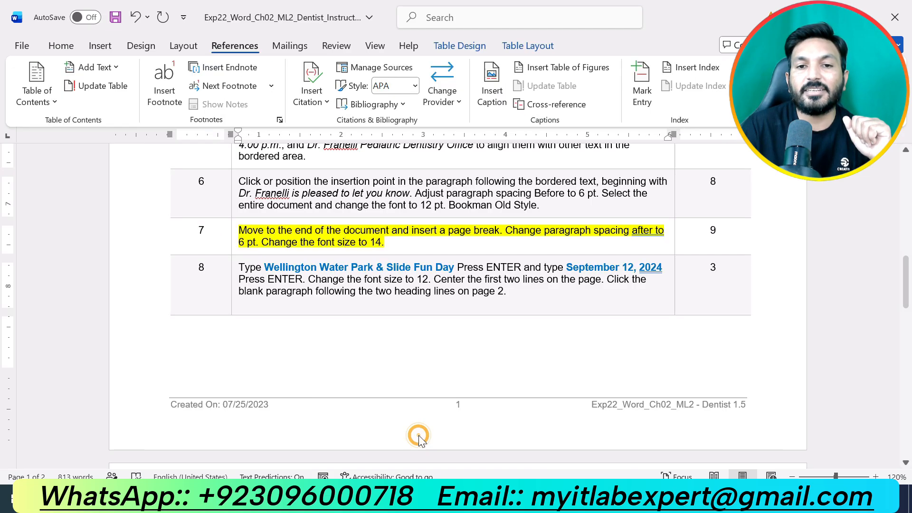
triple_click(470, 251)
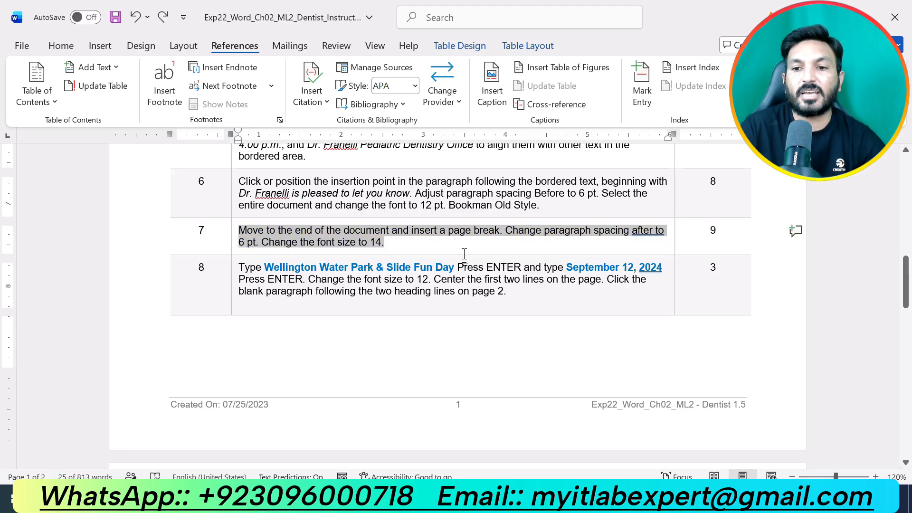
click(497, 289)
scroll(526, 297, down, 15)
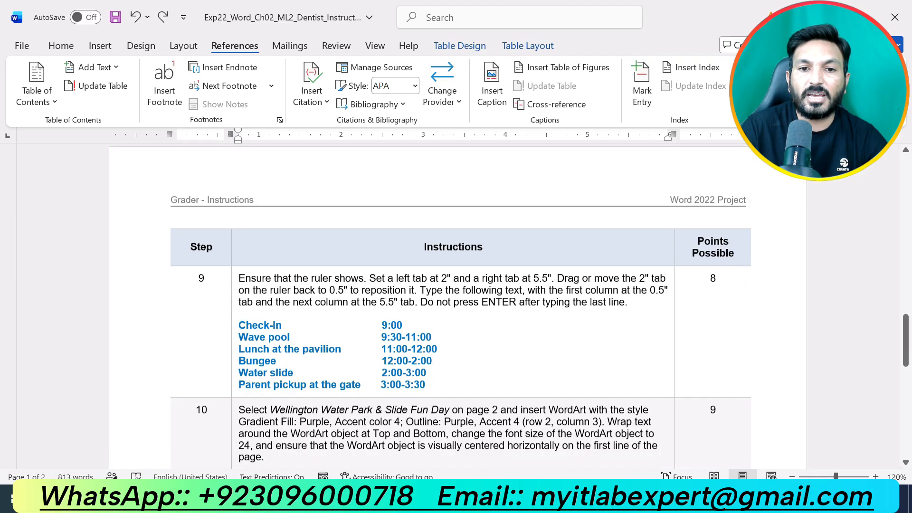
scroll(525, 297, up, 6)
scroll(498, 251, up, 8)
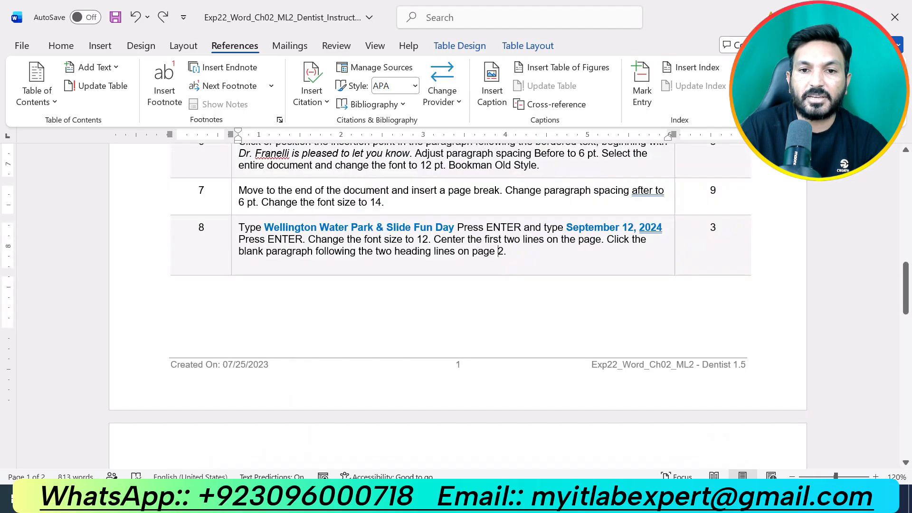
triple_click(517, 253)
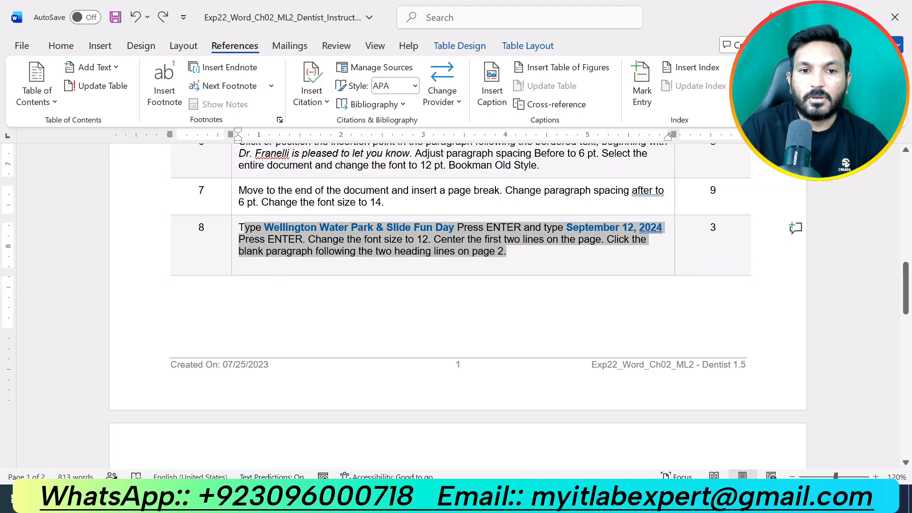
click(306, 198)
click(367, 251)
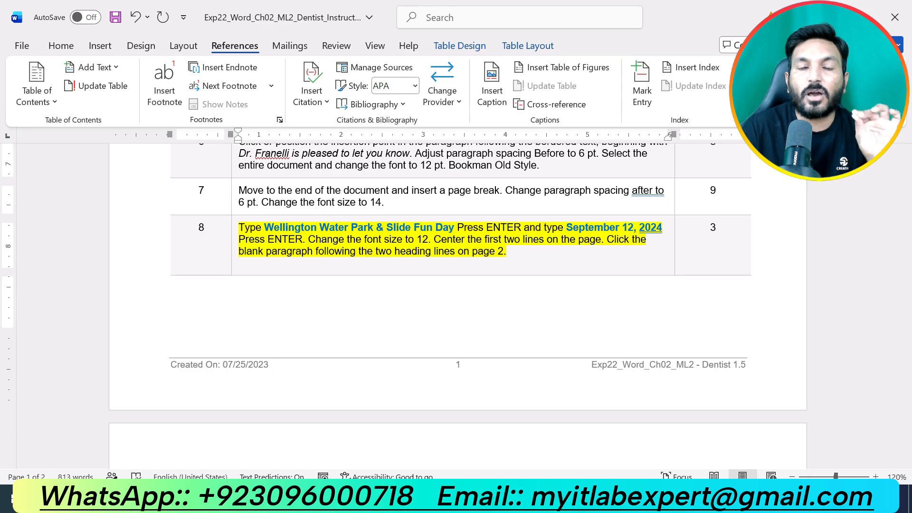
Step: Copy "Wellington Water Park & Slide Fun Day" from instruction 8 into the letter's blank page 2 paragraph as text only, and start a new line
drag(264, 227, 455, 227)
key(ctrl+c)
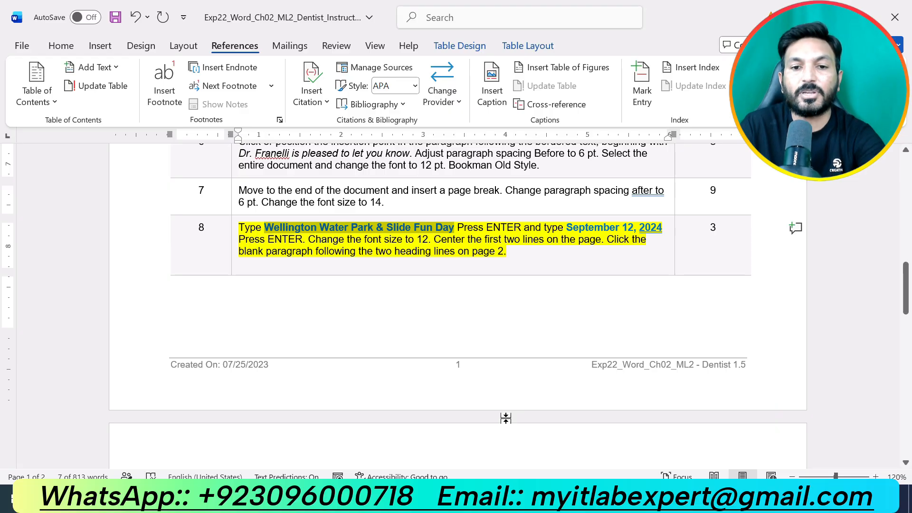
click(472, 499)
click(514, 422)
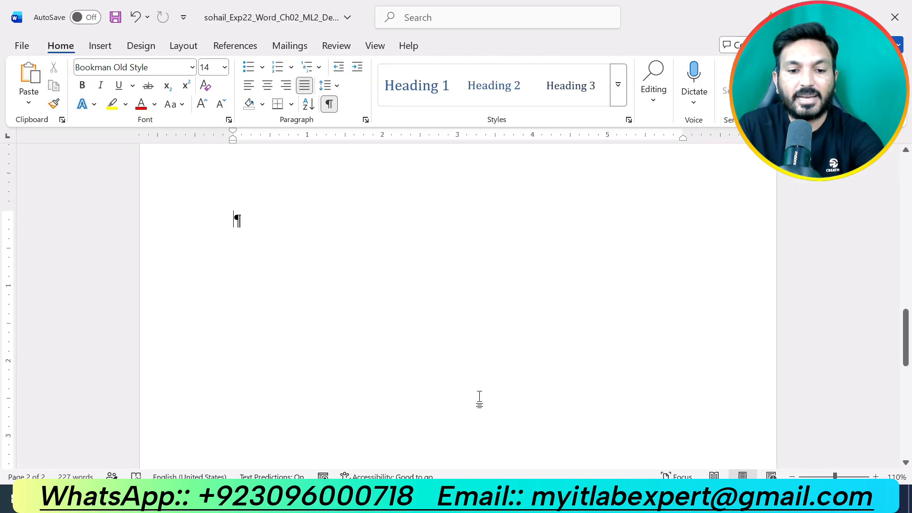
key(ctrl+v)
click(448, 227)
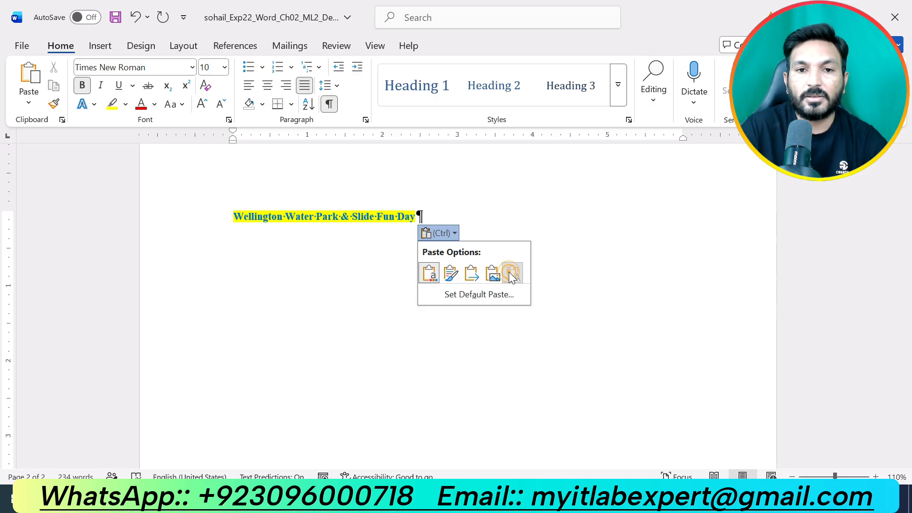
click(514, 273)
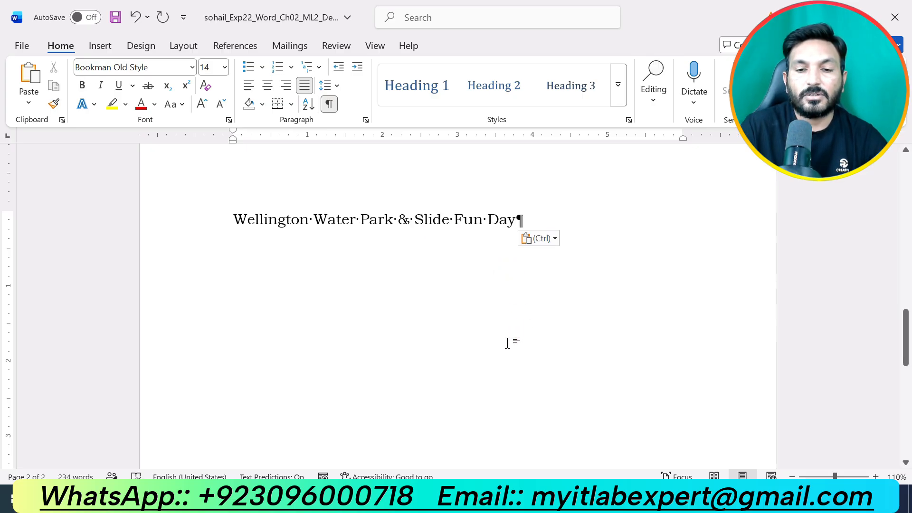
key(Return)
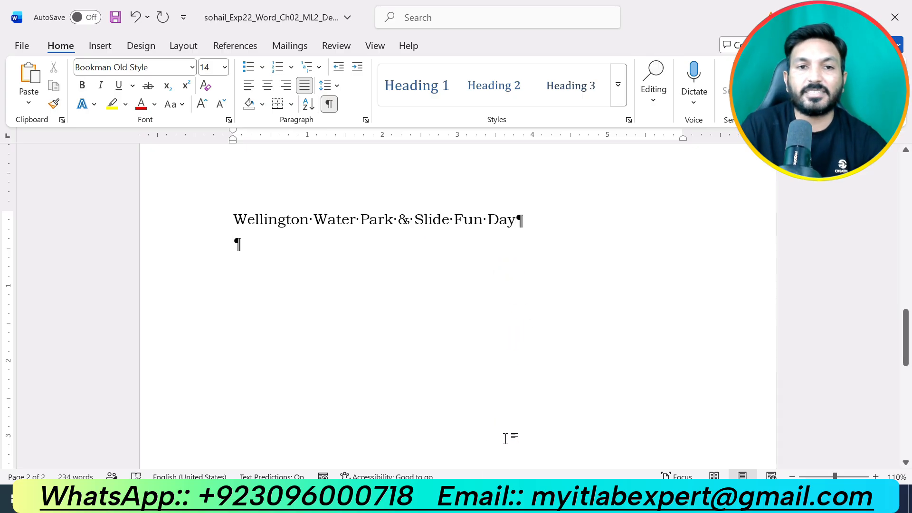
Step: Copy "September 12, 2024" from instruction 8 and paste it as text only on the second line of page 2
click(471, 499)
click(460, 440)
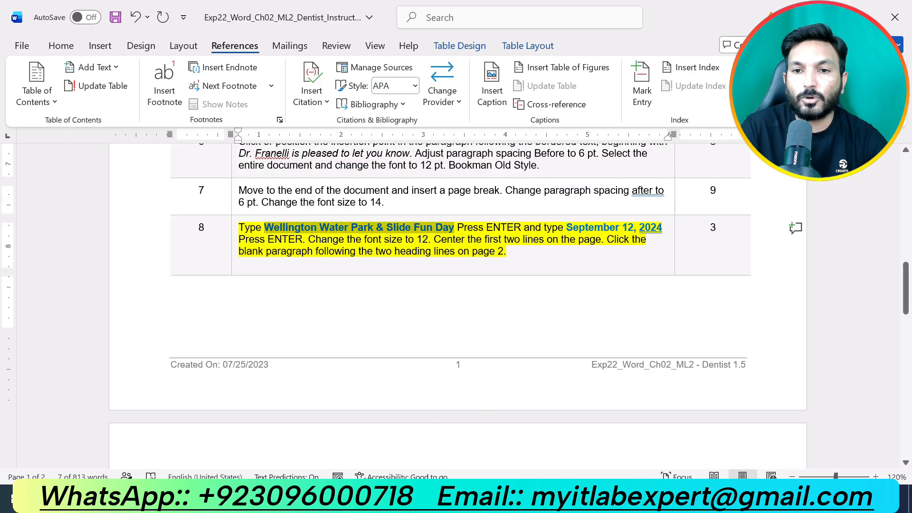
drag(566, 228, 663, 228)
key(ctrl+c)
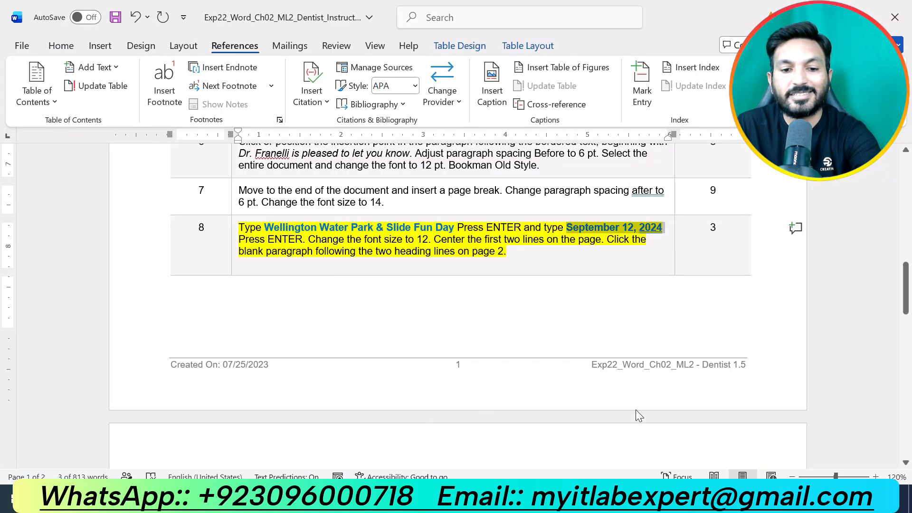
click(471, 500)
click(493, 394)
key(ctrl+v)
click(351, 256)
click(427, 304)
click(533, 325)
Step: Recheck instruction 8, then add a blank paragraph below the date on page 2 and set its font size to 12
click(471, 498)
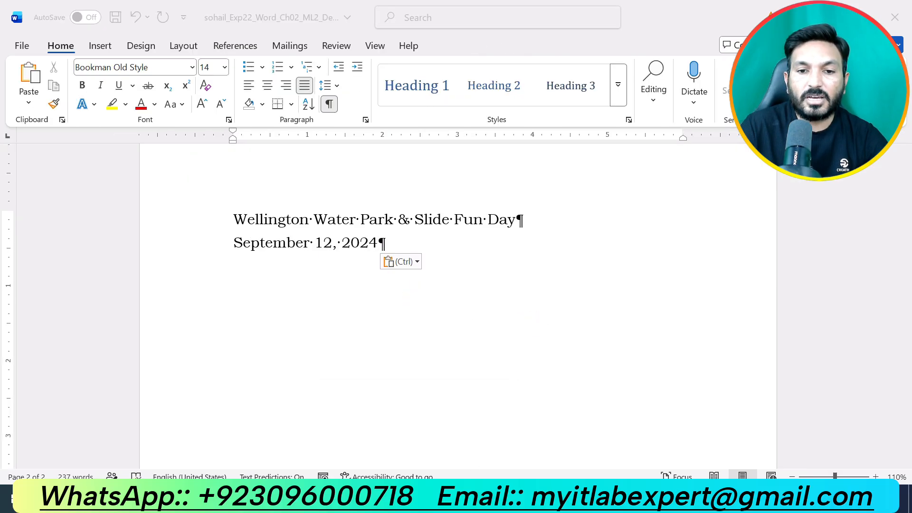
click(415, 437)
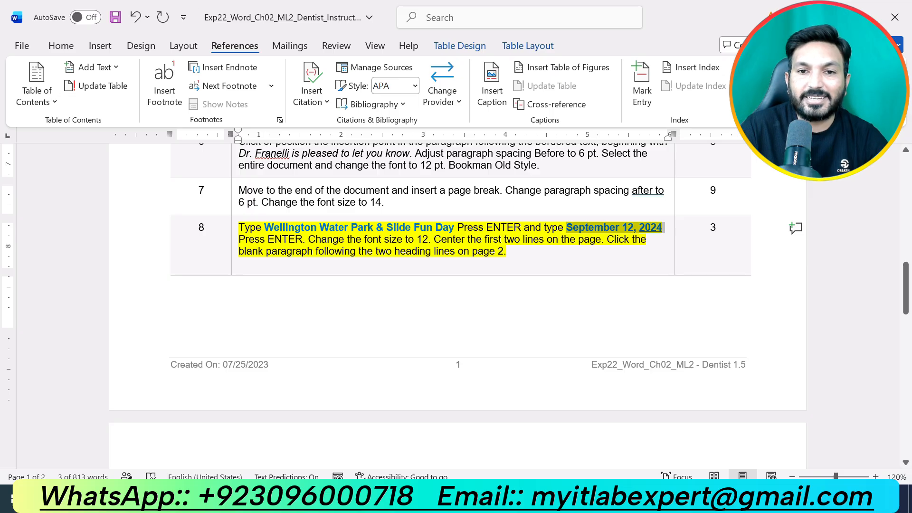
click(471, 499)
click(527, 464)
key(Return)
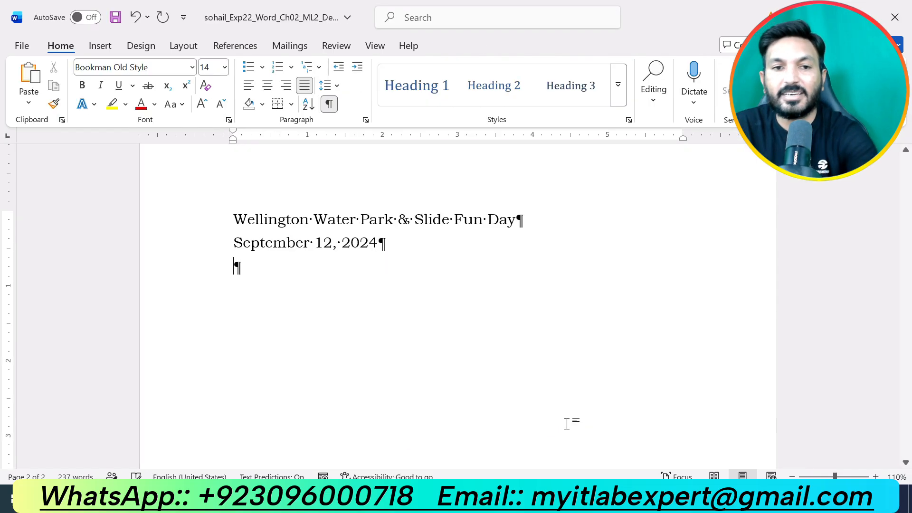
click(226, 68)
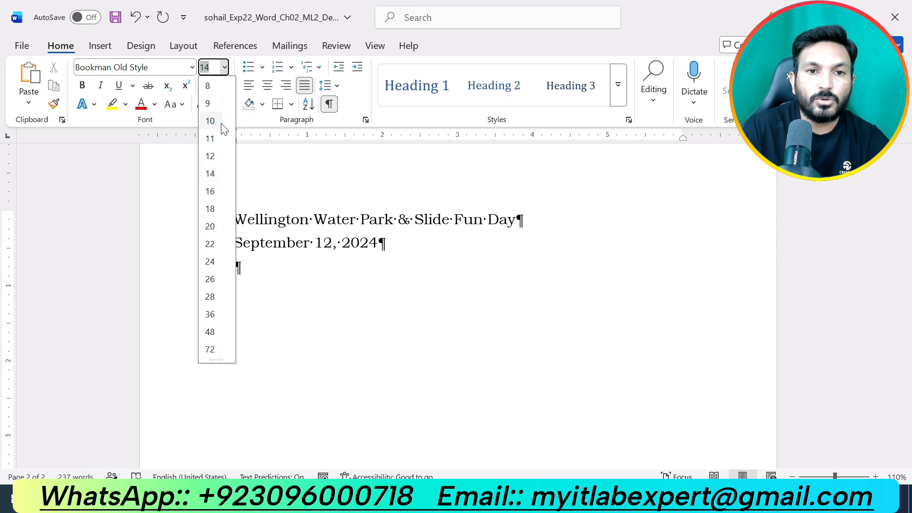
click(212, 155)
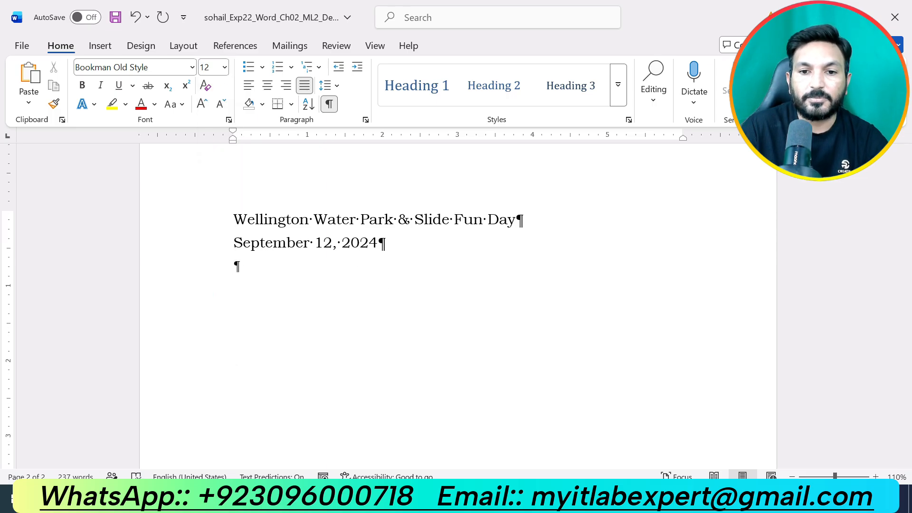
Step: Reread instruction 8, center the two heading lines on page 2, and place the insertion point in the blank paragraph below them
click(471, 499)
click(418, 440)
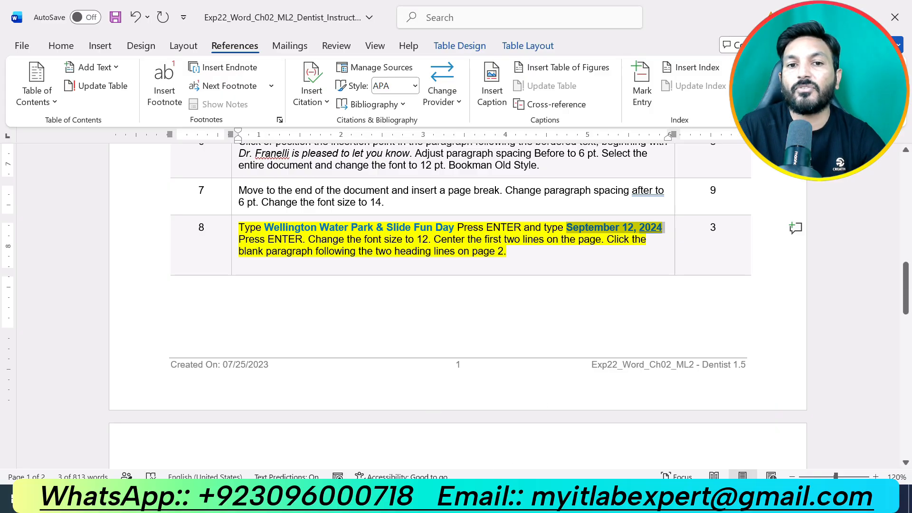
mouse_move(491, 501)
click(542, 439)
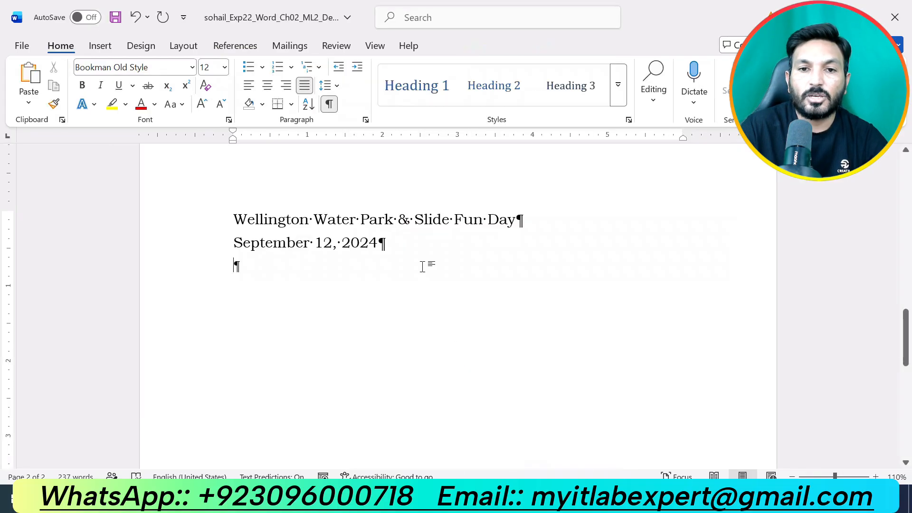
drag(386, 243, 234, 220)
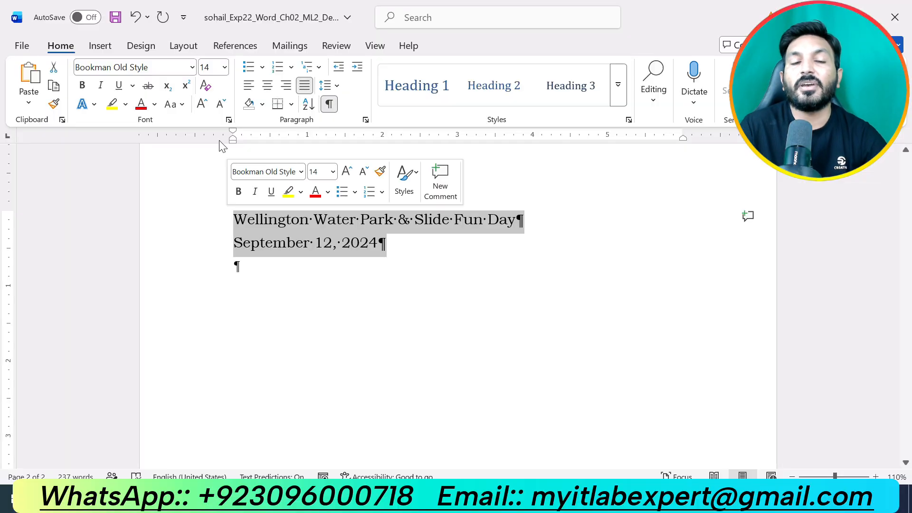
click(267, 85)
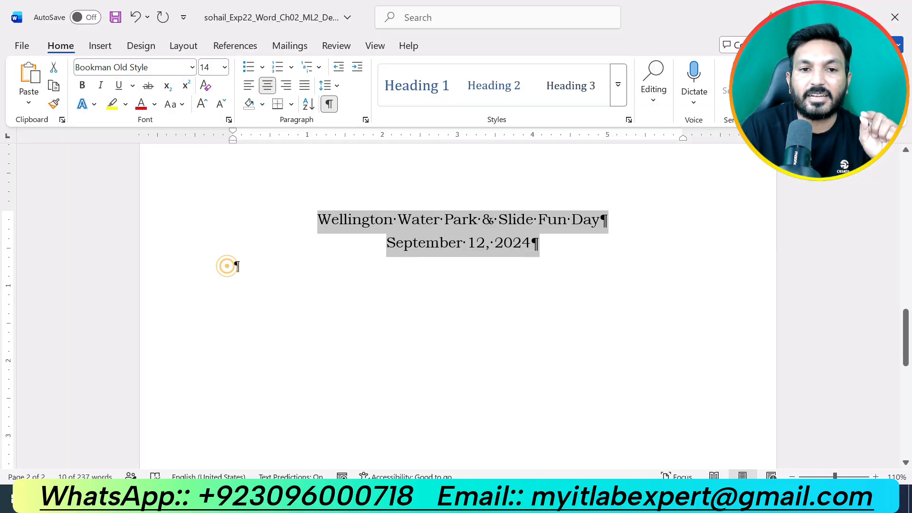
click(436, 354)
scroll(435, 354, up, 15)
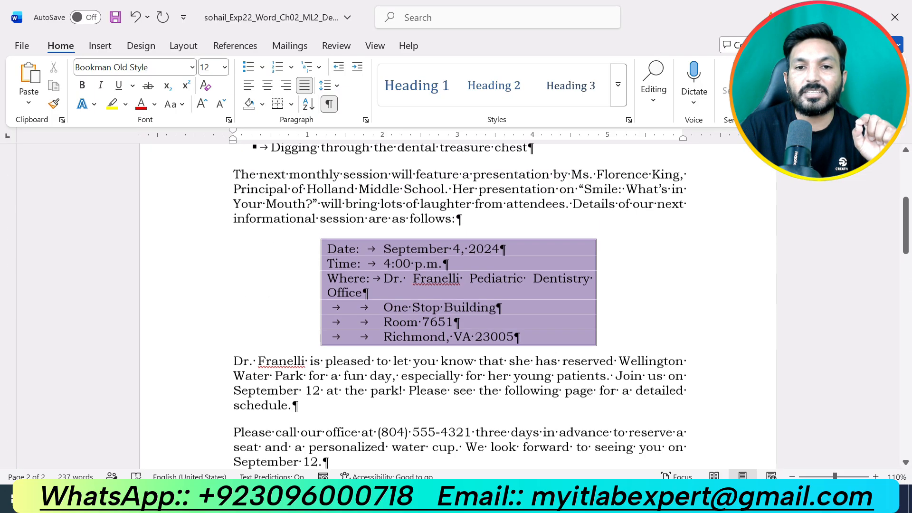
scroll(458, 306, down, 3)
scroll(458, 306, up, 3)
scroll(458, 306, down, 3)
scroll(458, 306, up, 2)
scroll(460, 306, up, 2)
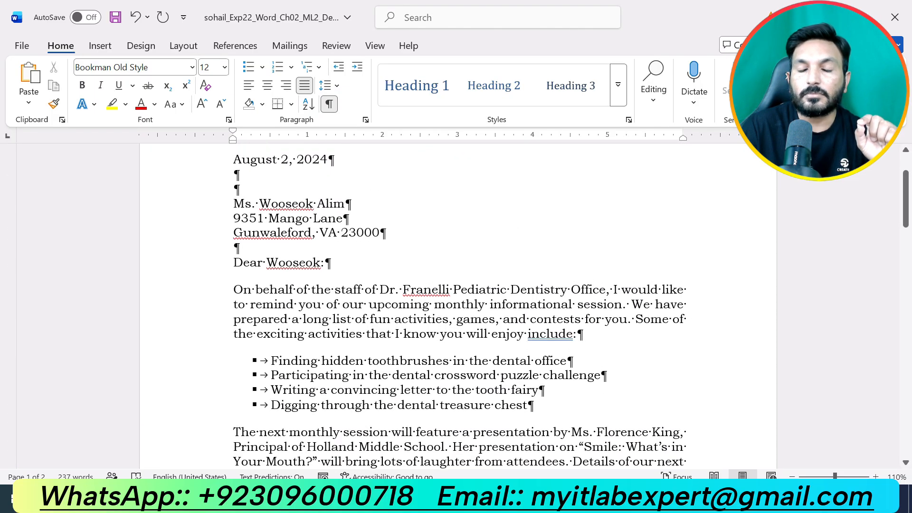